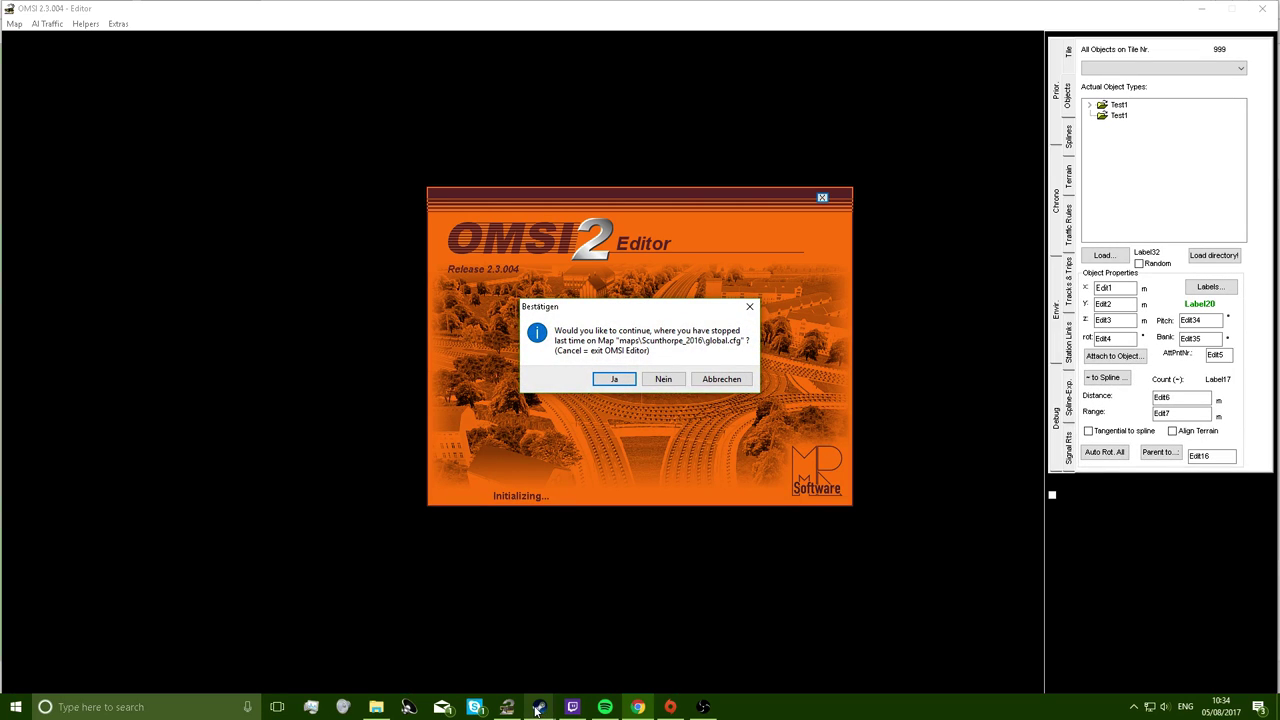
Switch to Chrome and review the OMSI download-links forum thread and its web address.
left_click(640, 708)
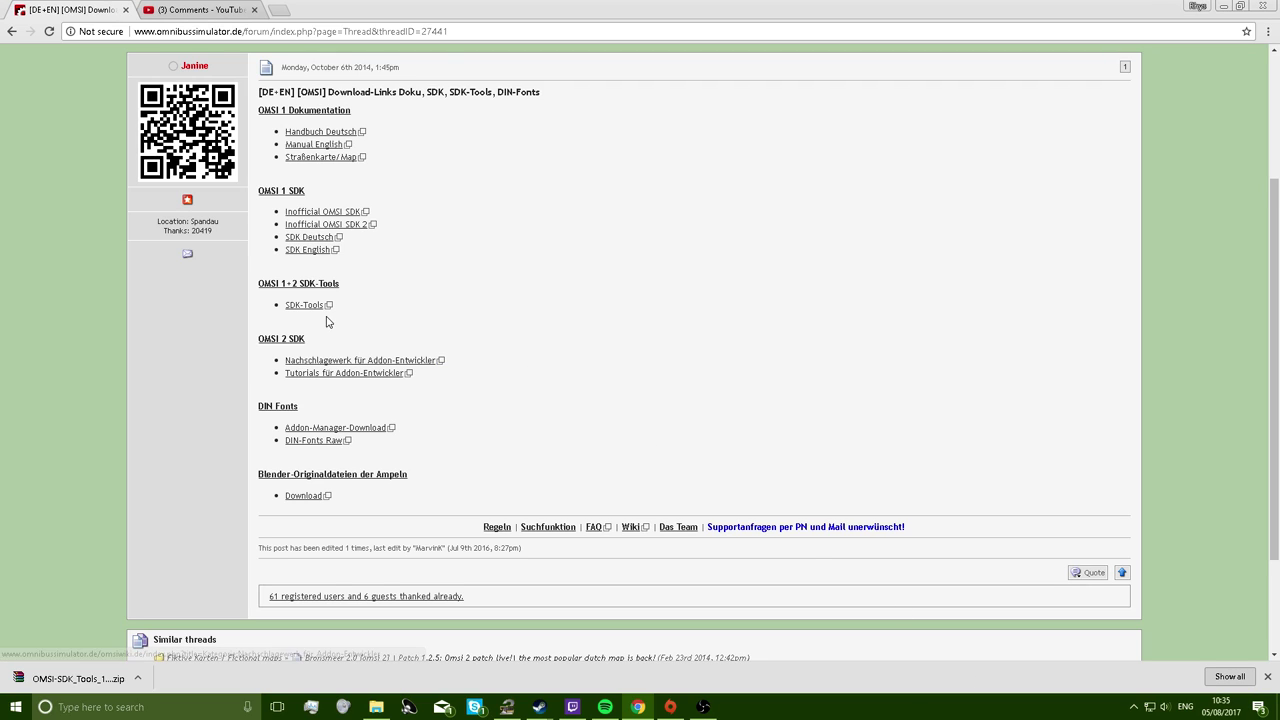
scroll(451, 420, "up", 2)
scroll(443, 389, "down", 3)
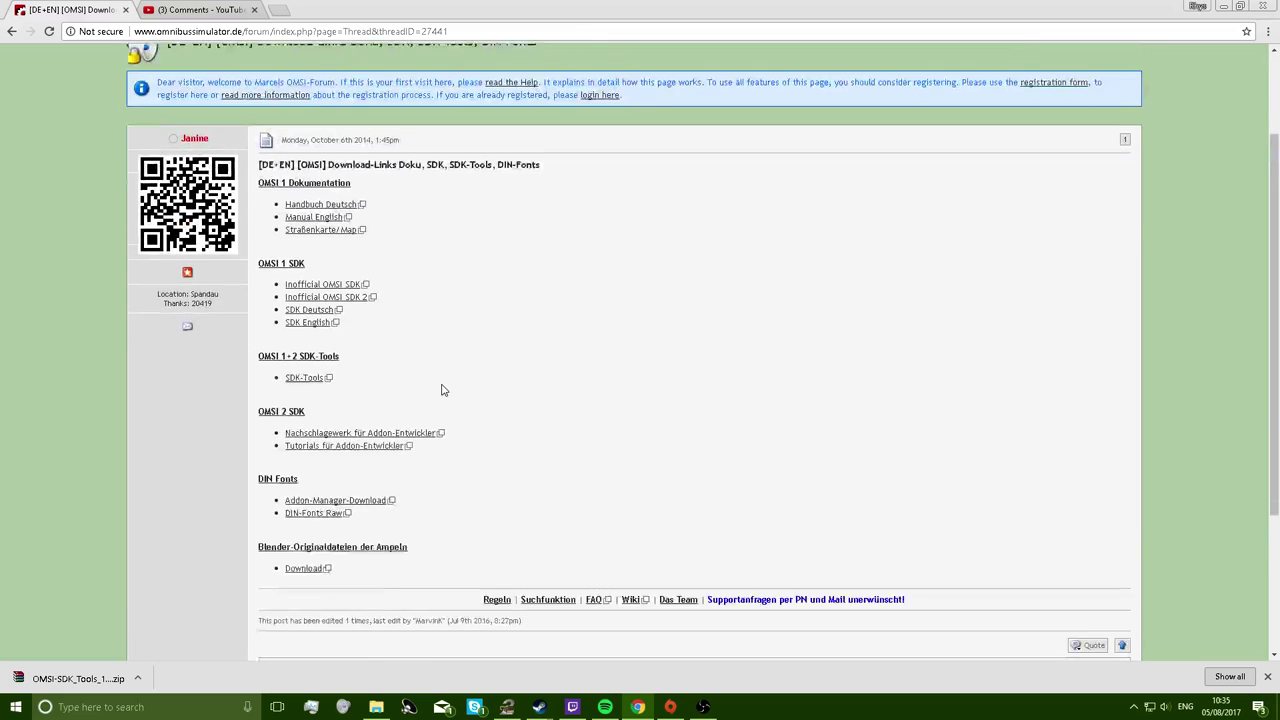
scroll(440, 389, "up", 1)
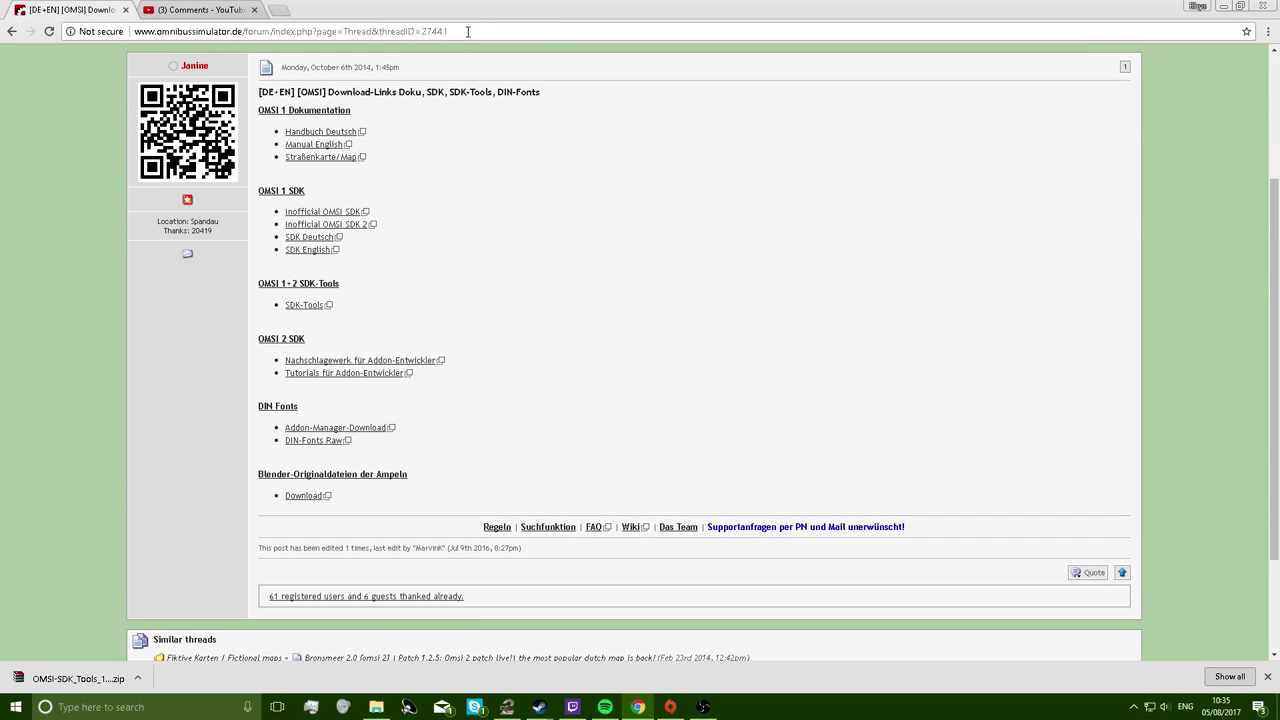
left_click_drag(449, 31, 111, 31)
left_click(543, 180)
scroll(521, 288, "up", 2)
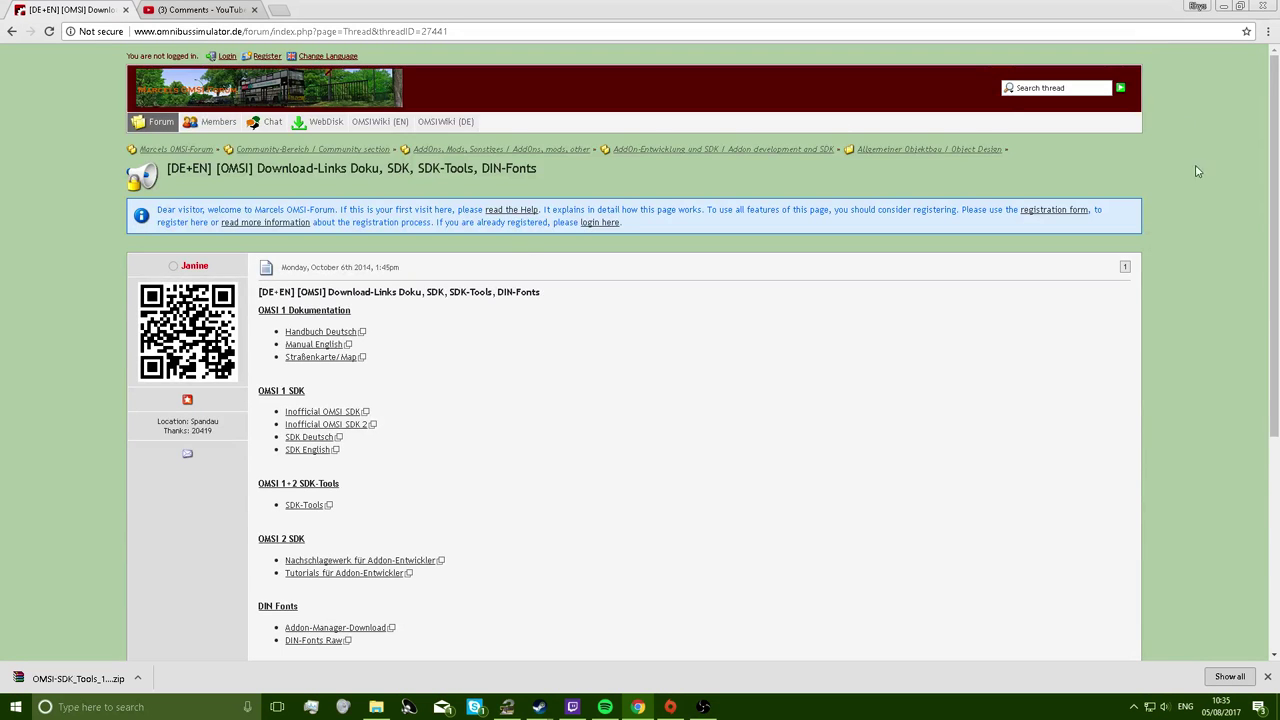
Examine the OMSI 1+2 SDK-Tools and OMSI 2 SDK sections of the forum post.
scroll(1035, 282, "down", 1)
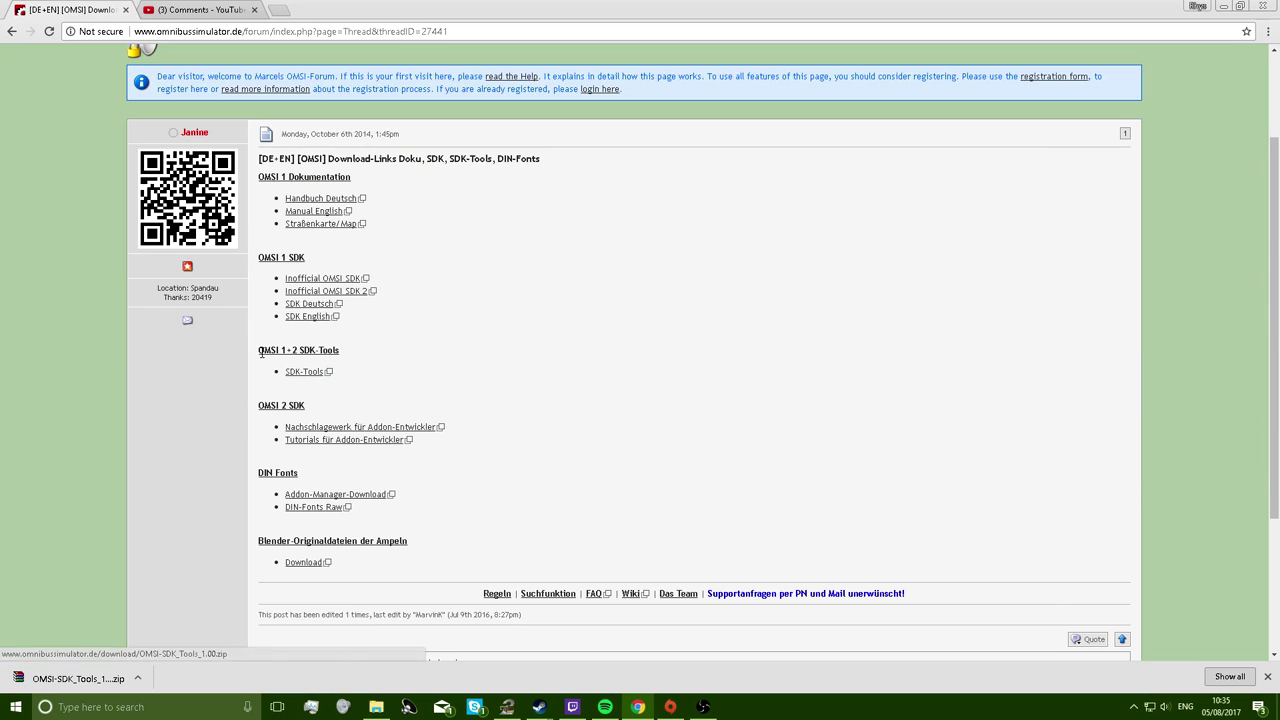
left_click_drag(275, 354, 350, 347)
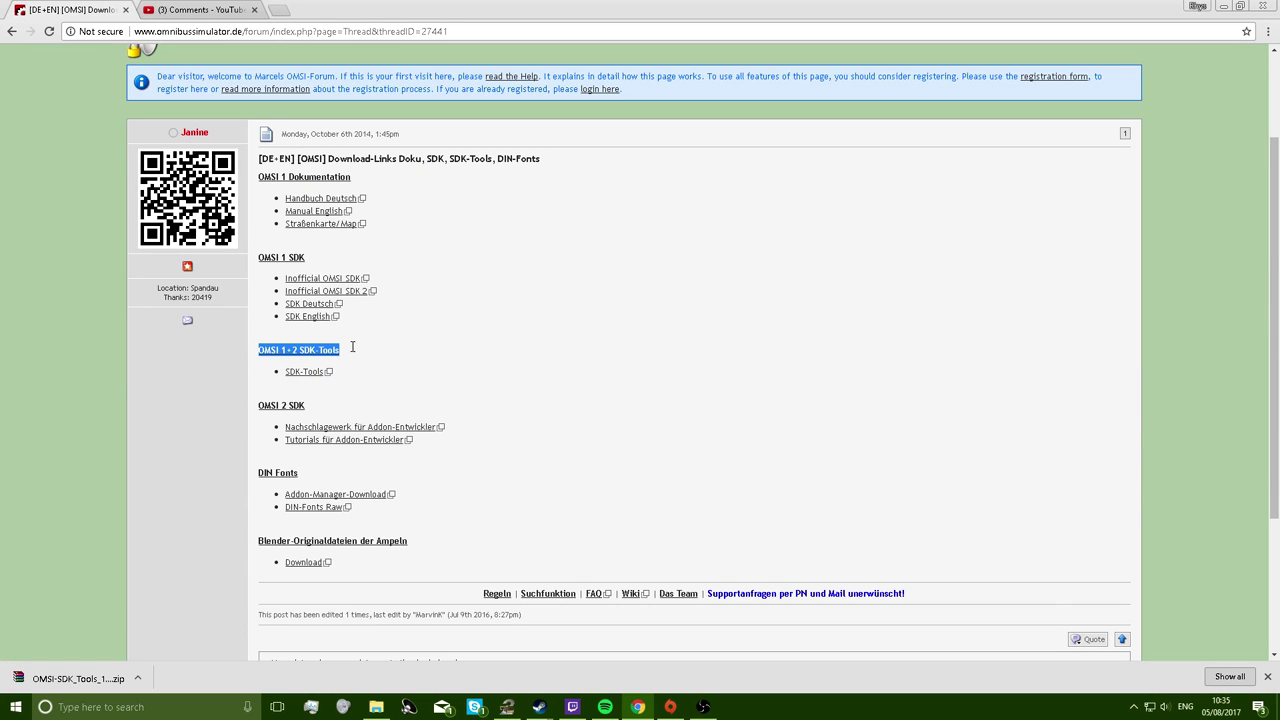
left_click(360, 352)
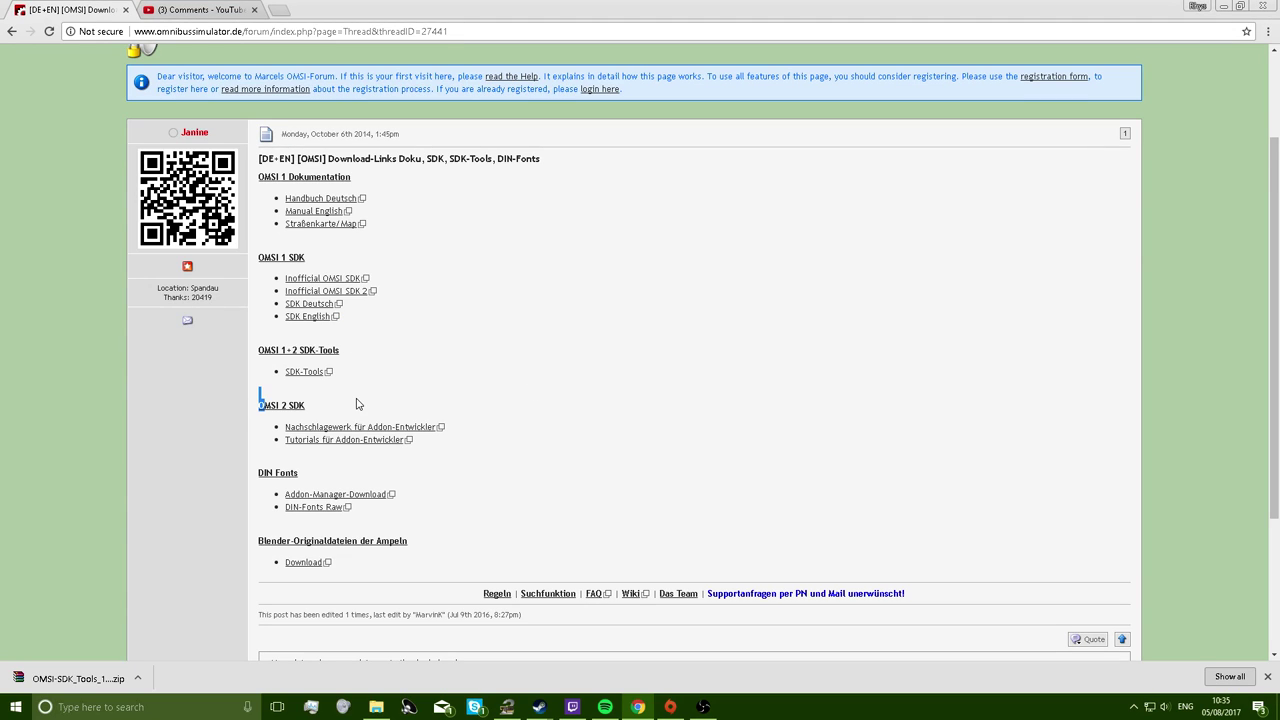
left_click_drag(355, 405, 240, 407)
left_click_drag(361, 348, 204, 342)
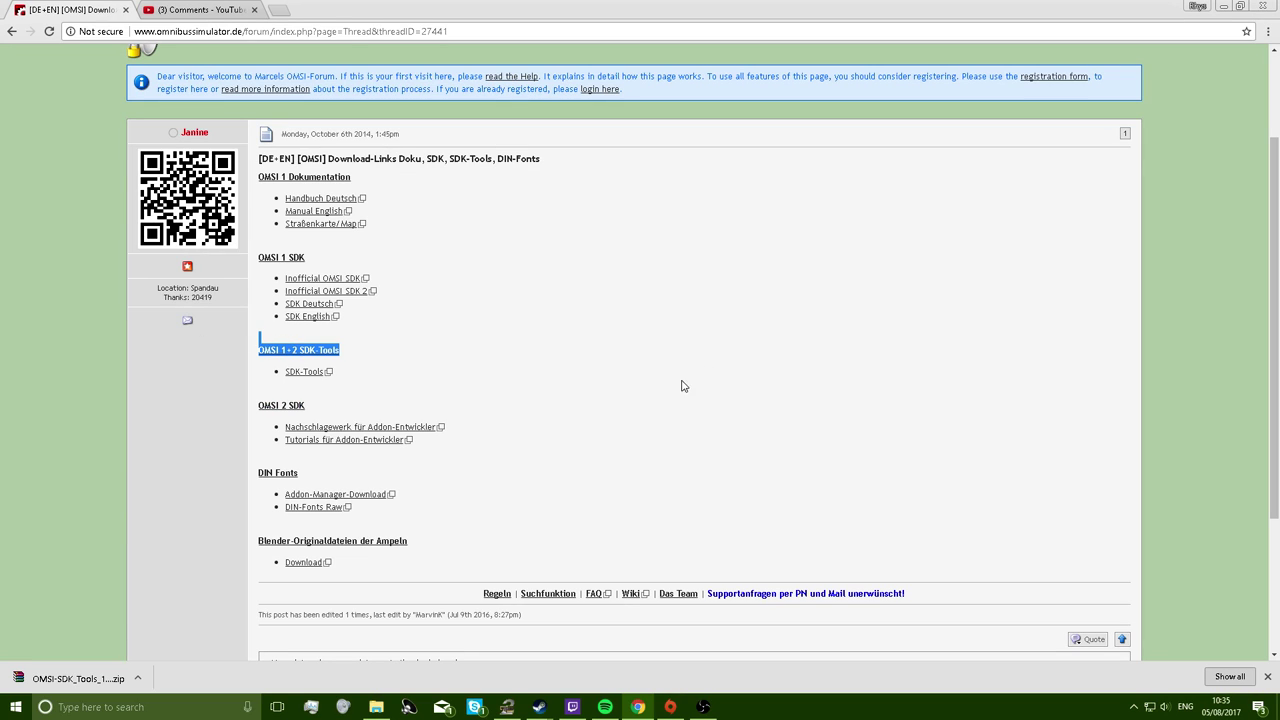
Switch to File Explorer and open the SDK folder inside OMSI-SDK_Tools_1.00 in Downloads.
left_click(376, 707)
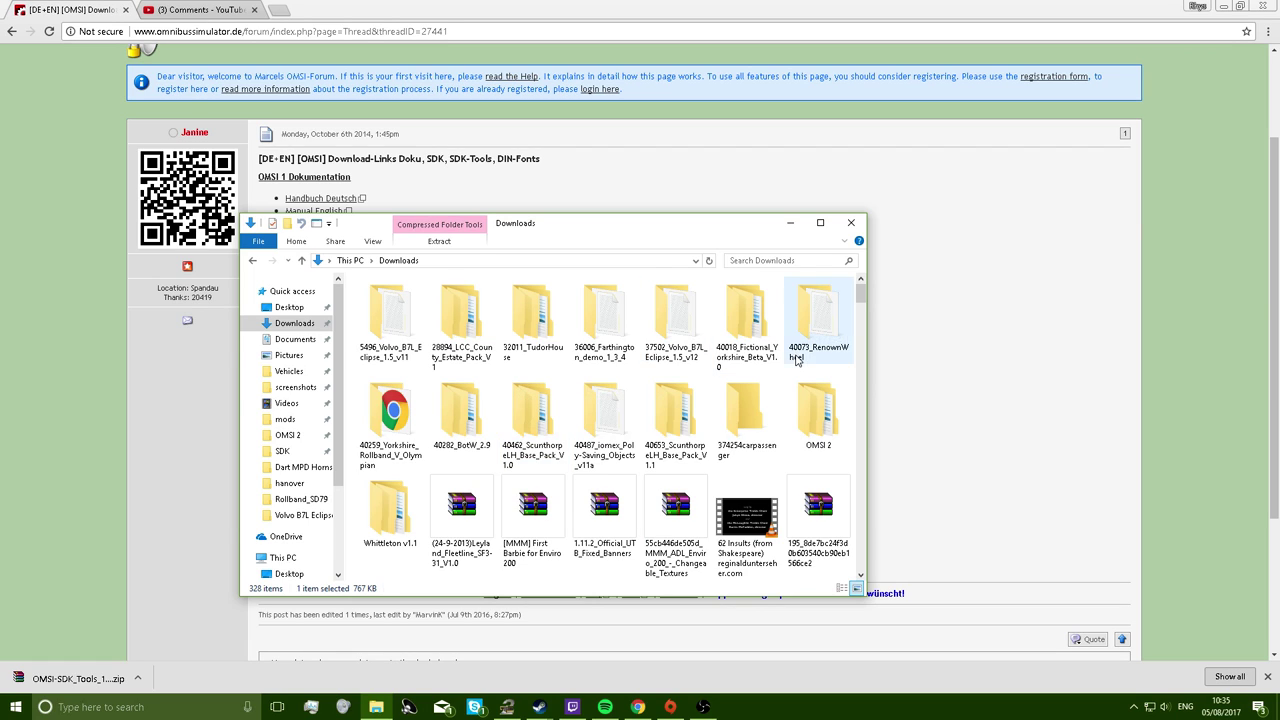
scroll(445, 372, "down", 2)
scroll(445, 372, "down", 15)
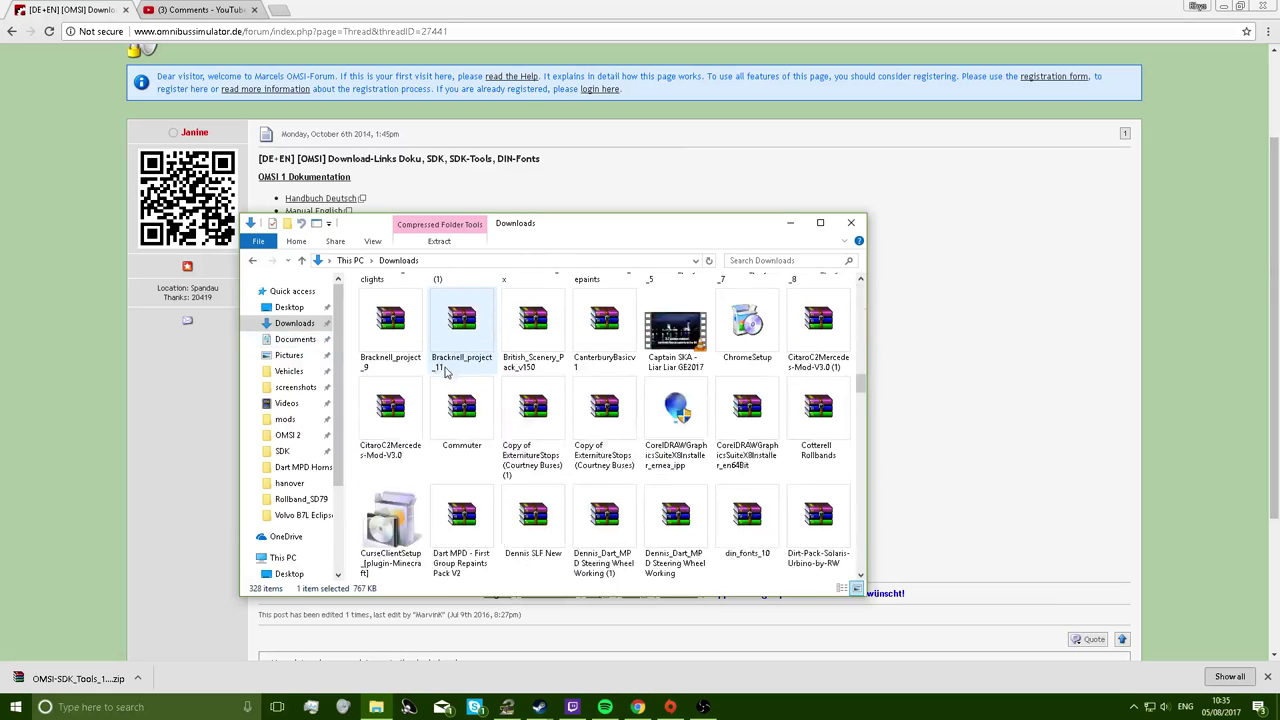
scroll(450, 370, "down", 15)
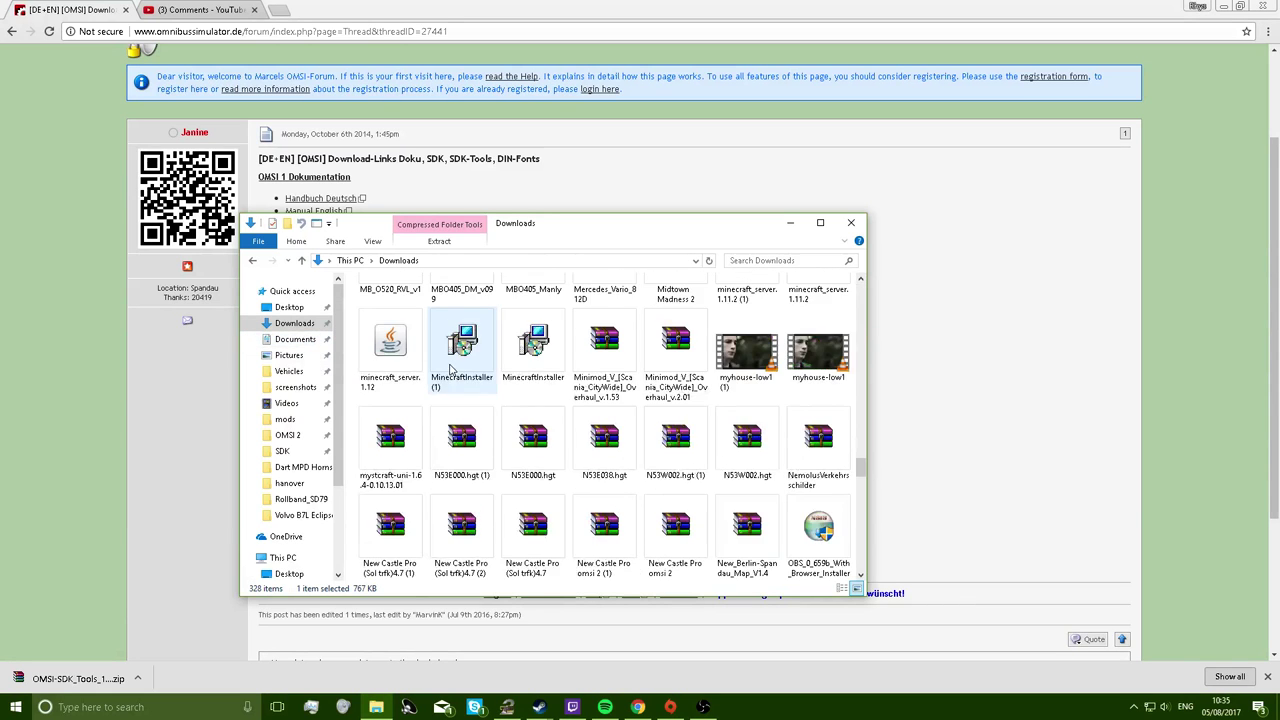
scroll(450, 370, "down", 10)
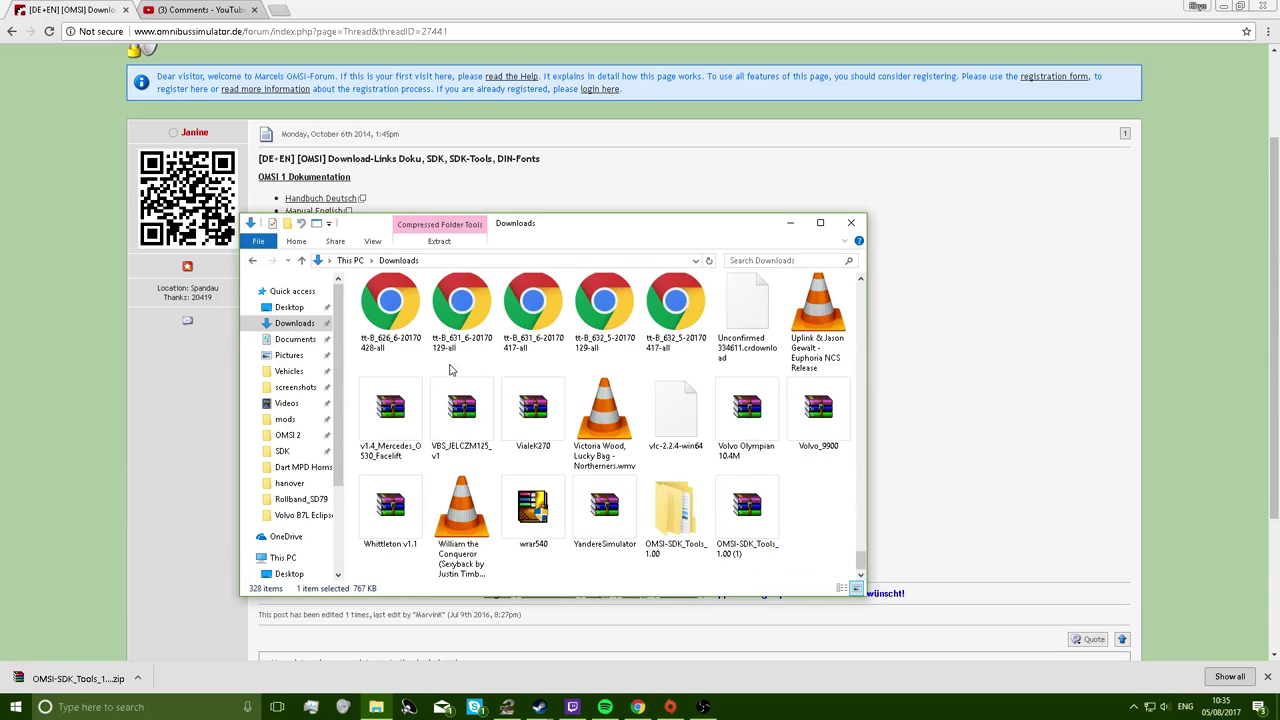
double_click(702, 519)
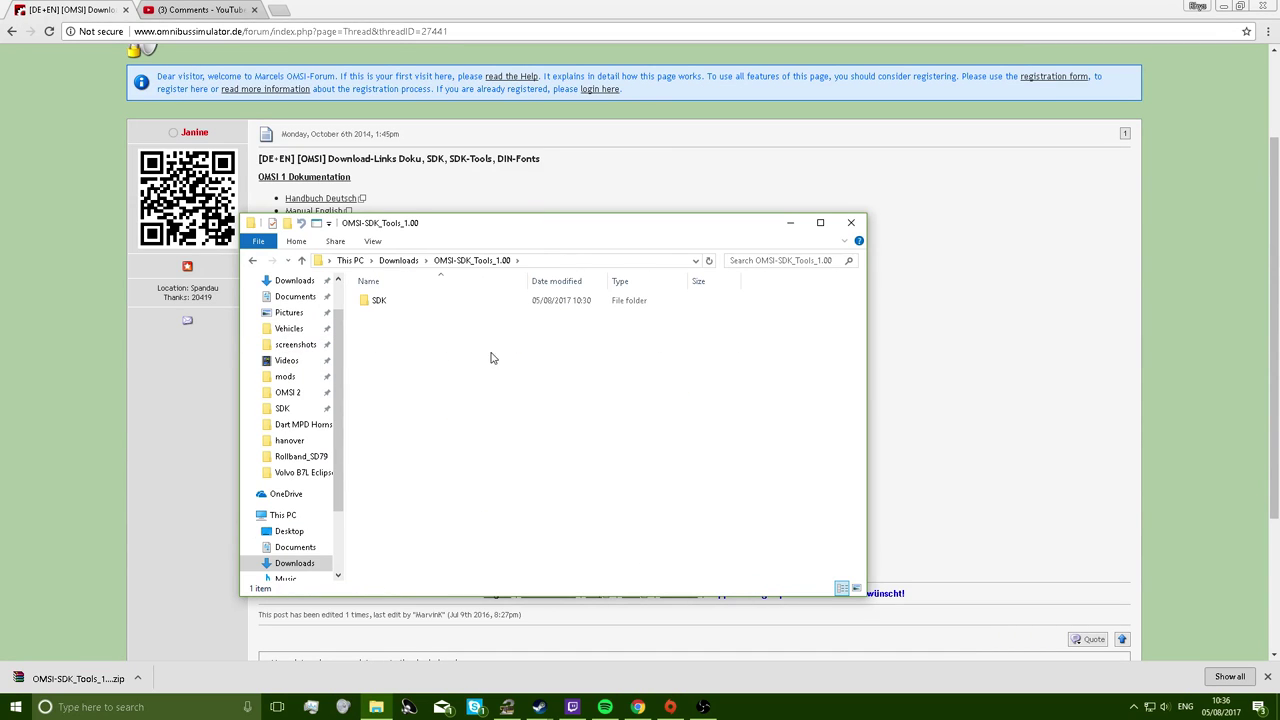
double_click(449, 310)
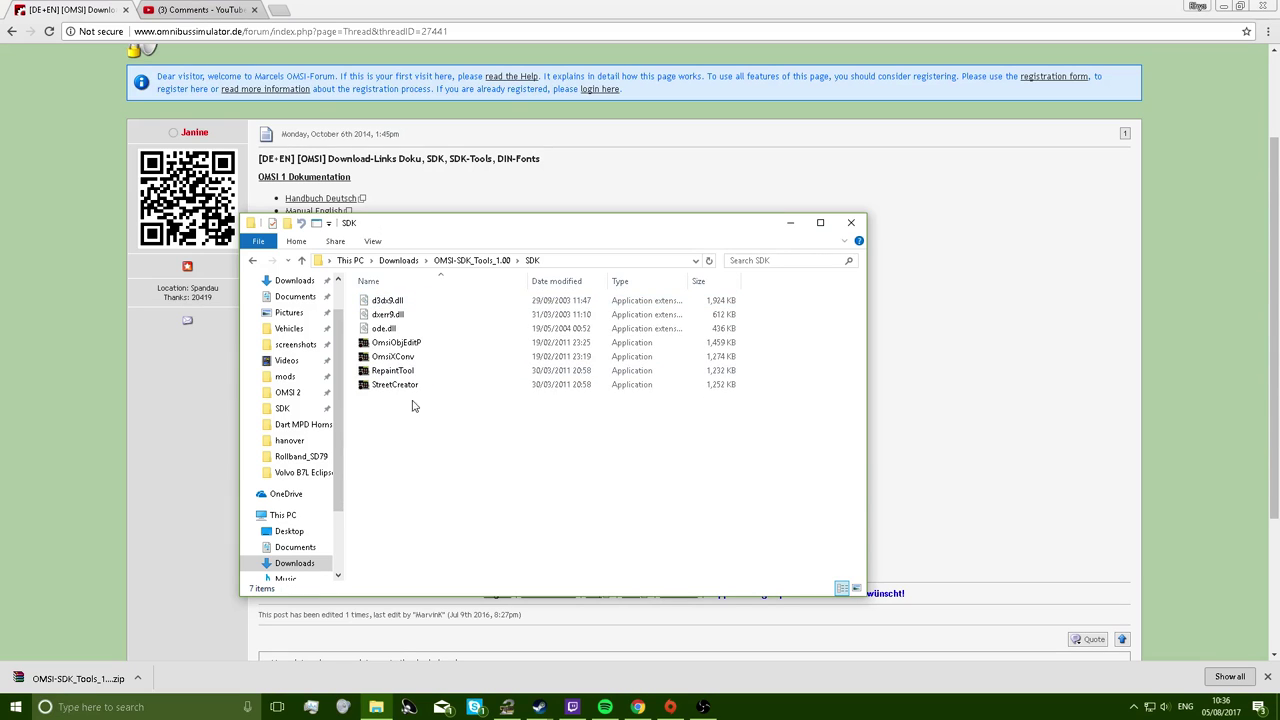
Copy the SDK folder from OMSI-SDK_Tools_1.00 and go to the OMSI 2 game folder.
left_click(465, 262)
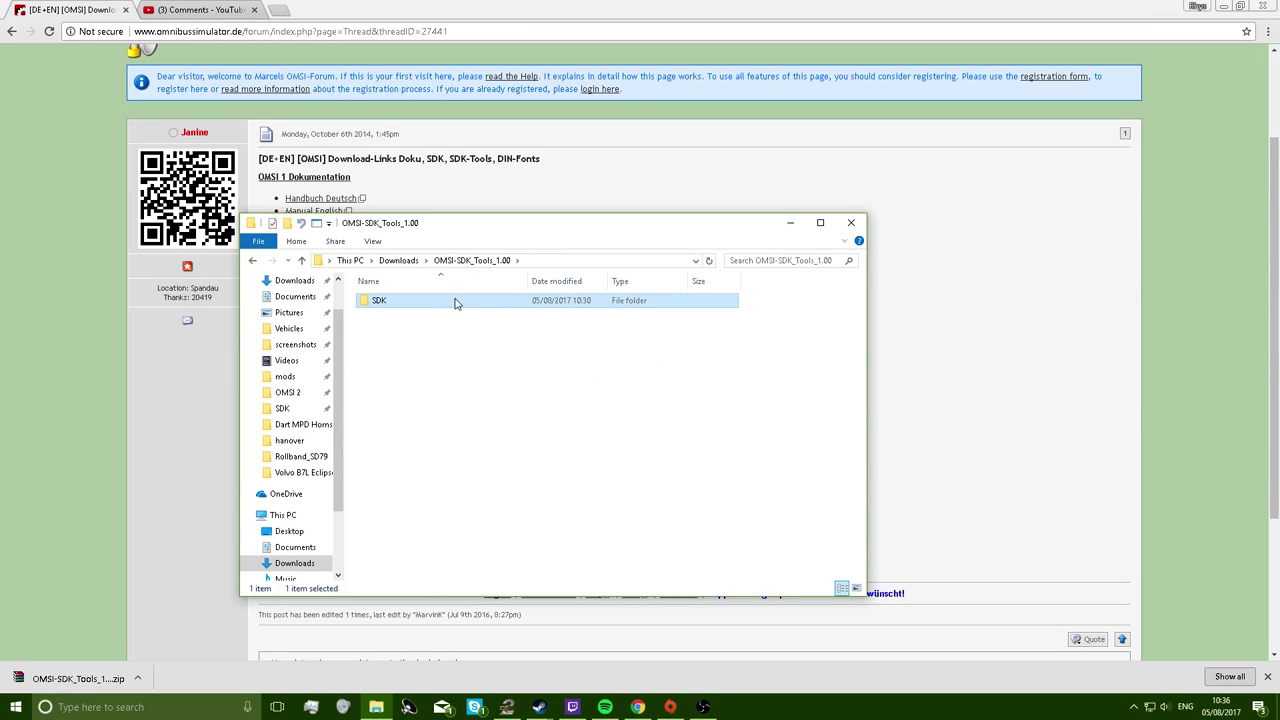
right_click(423, 304)
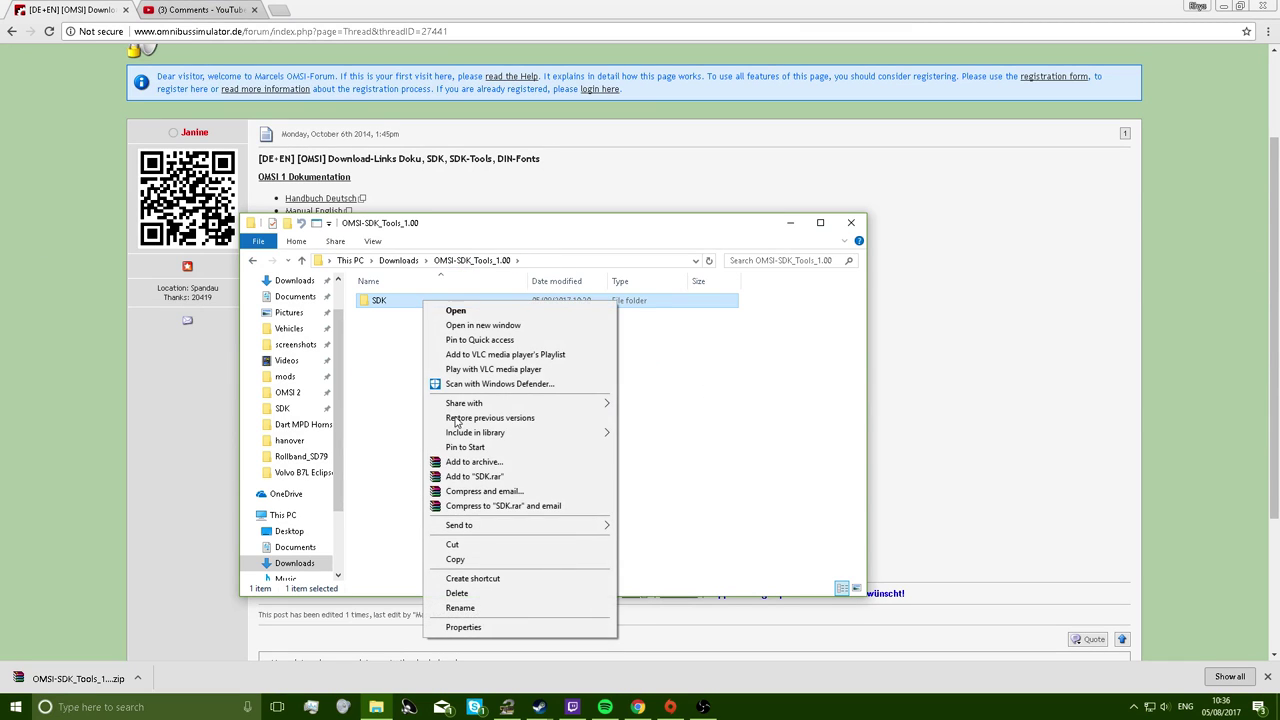
left_click(478, 564)
left_click(302, 393)
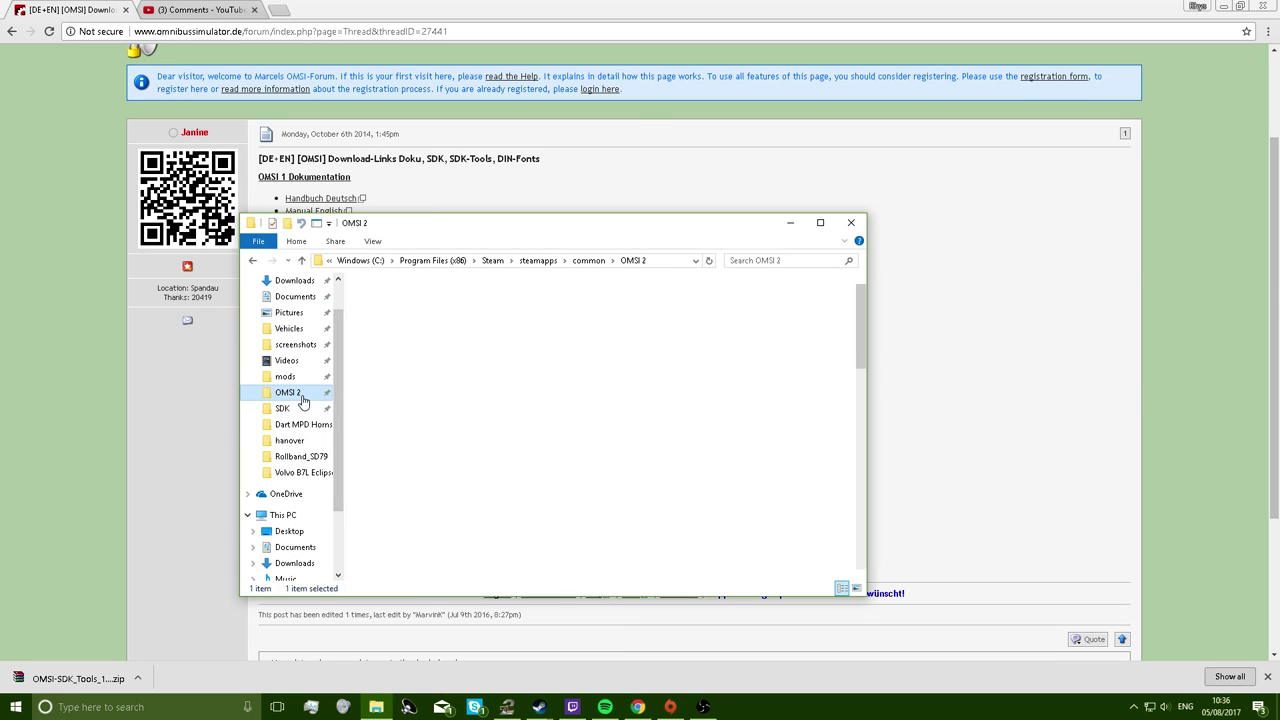
Launch the crossing editor OmsiObjEditP from the OMSI 2 folder.
scroll(423, 506, "down", 2)
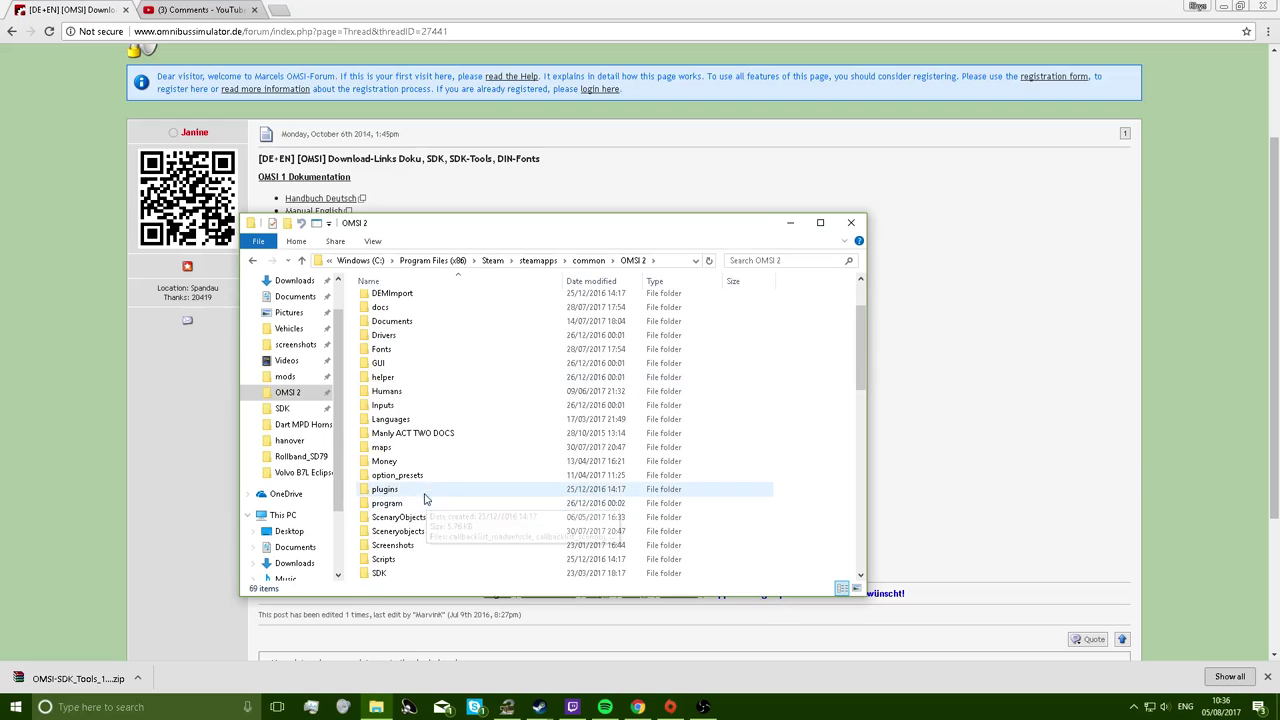
scroll(395, 470, "down", 9)
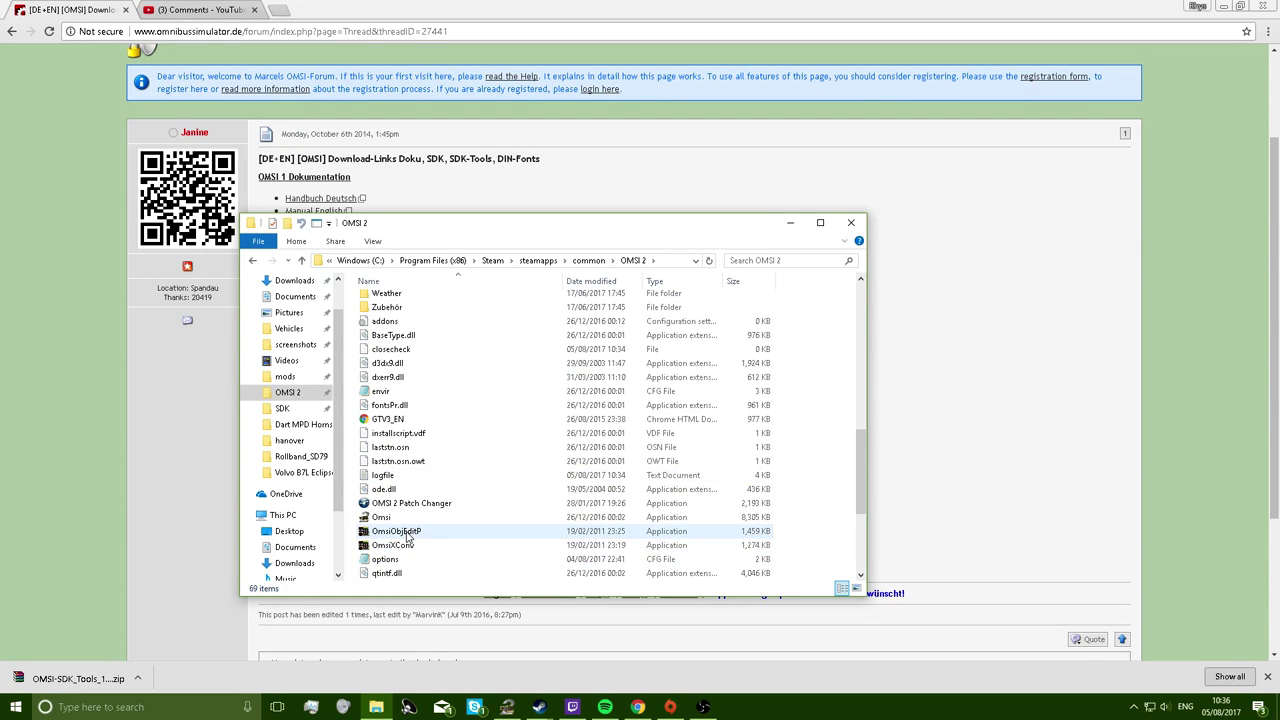
left_click(402, 531)
double_click(443, 547)
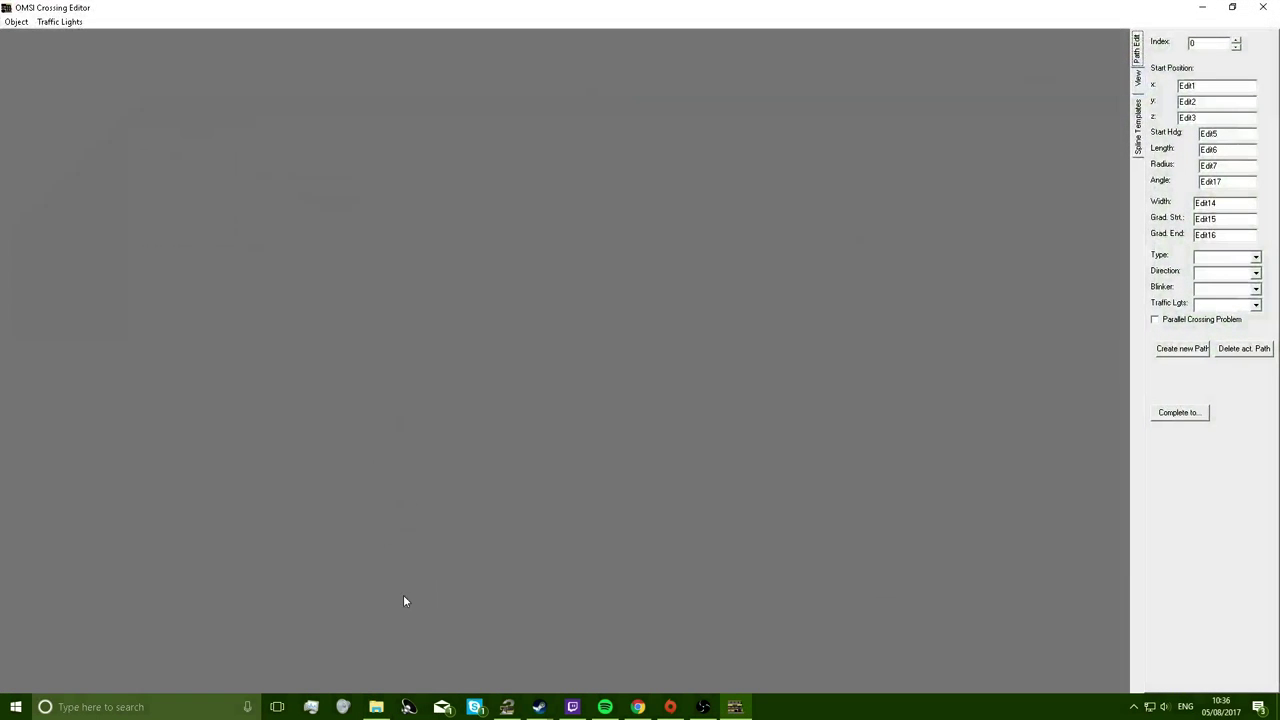
Try to load an object in the crossing editor and close the editor.
left_click(14, 21)
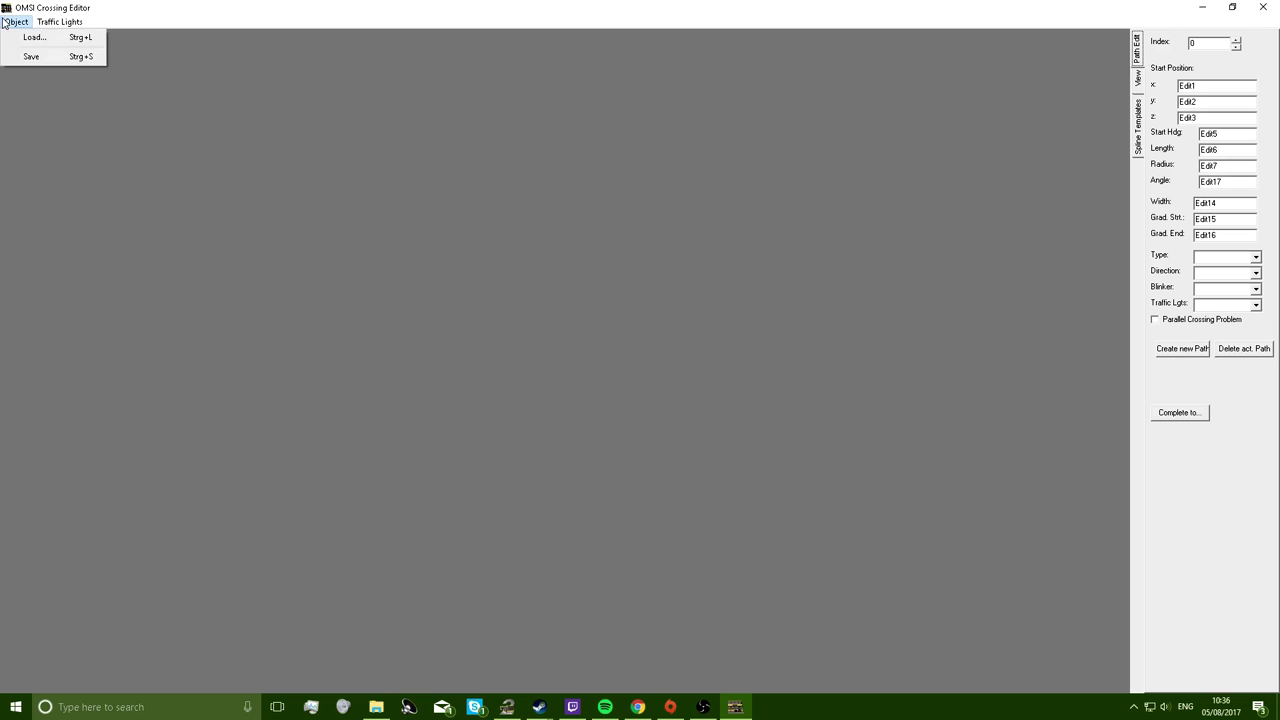
left_click(30, 34)
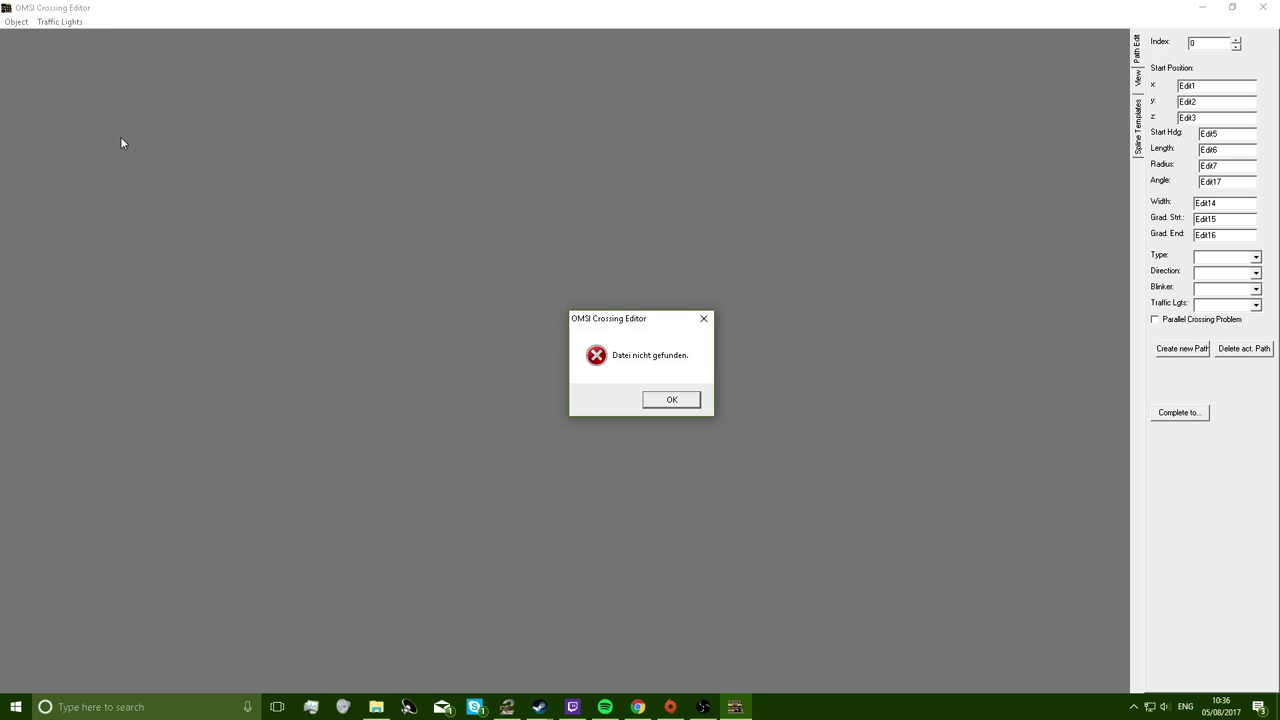
left_click(697, 404)
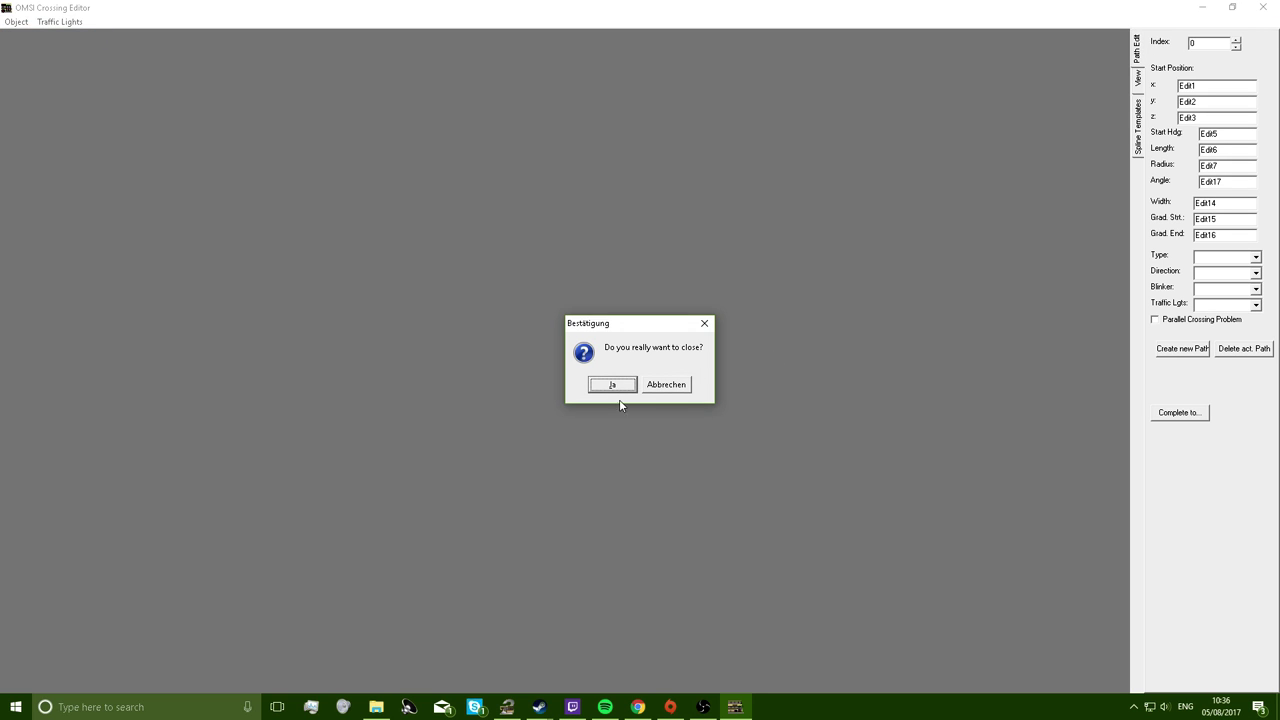
left_click(612, 384)
Inspect the contents of the SDK folder inside OMSI 2 and return to the OMSI 2 folder.
scroll(474, 403, "up", 5)
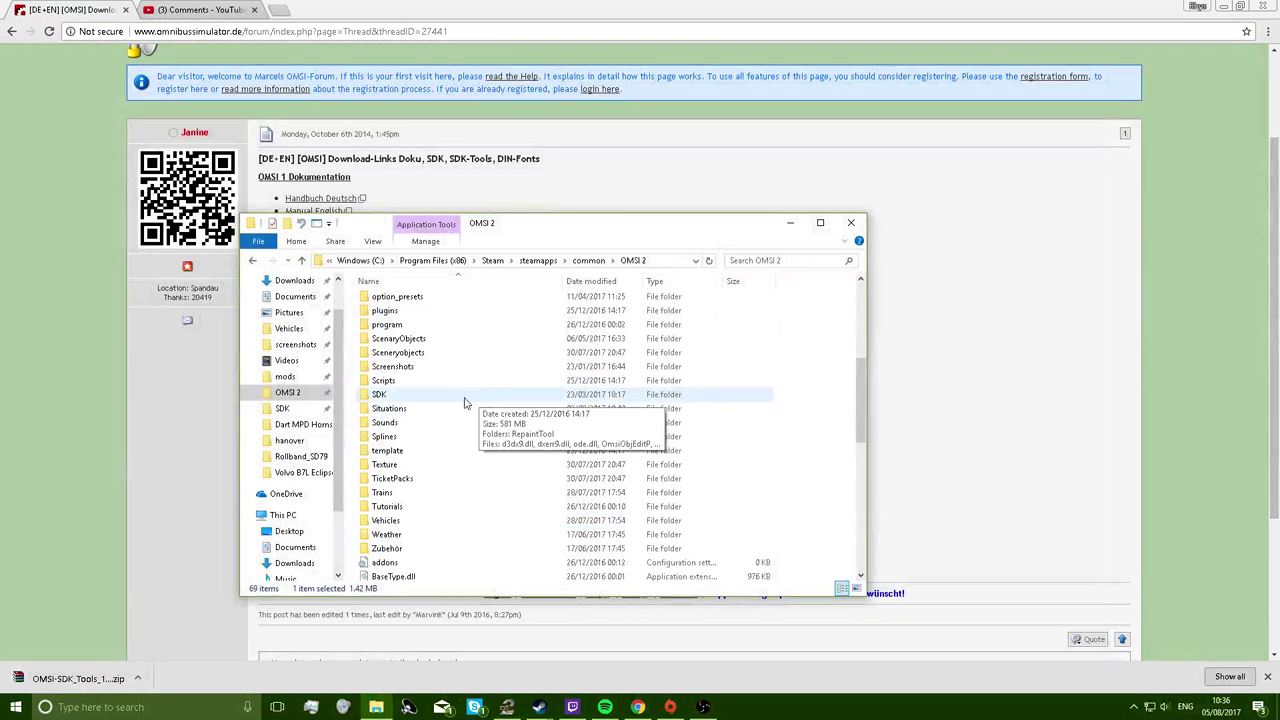
double_click(393, 395)
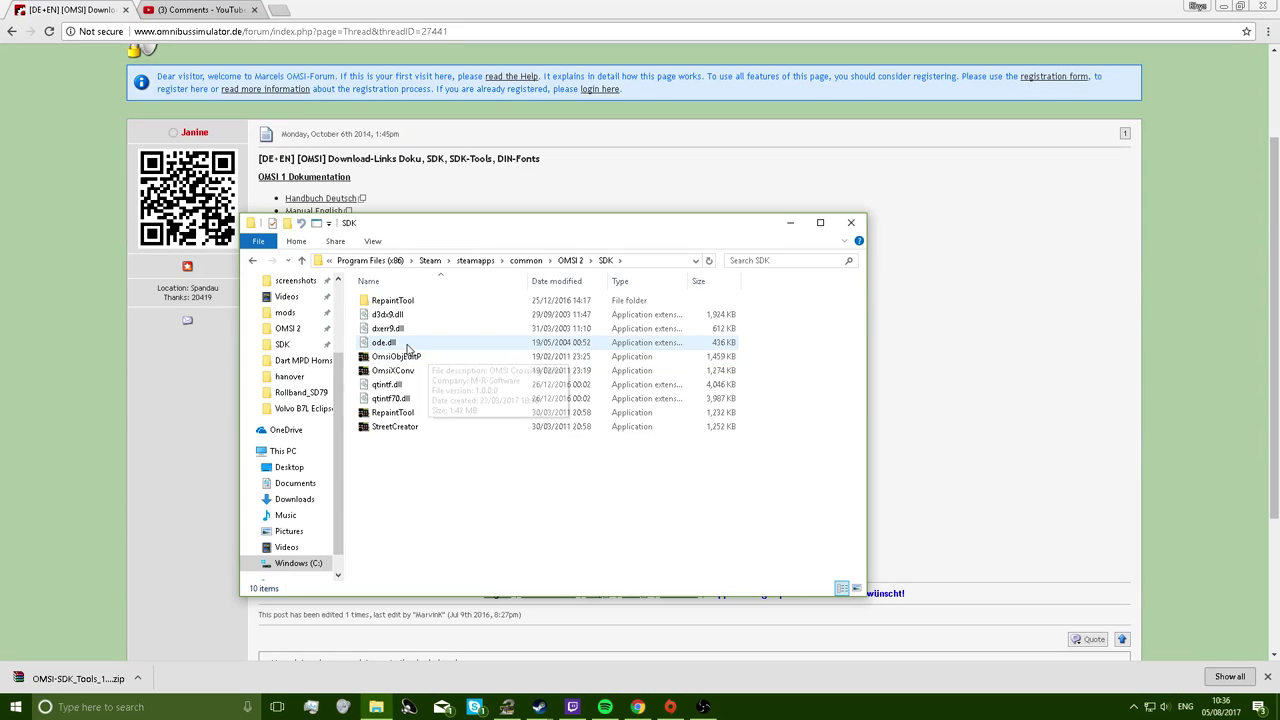
left_click(568, 261)
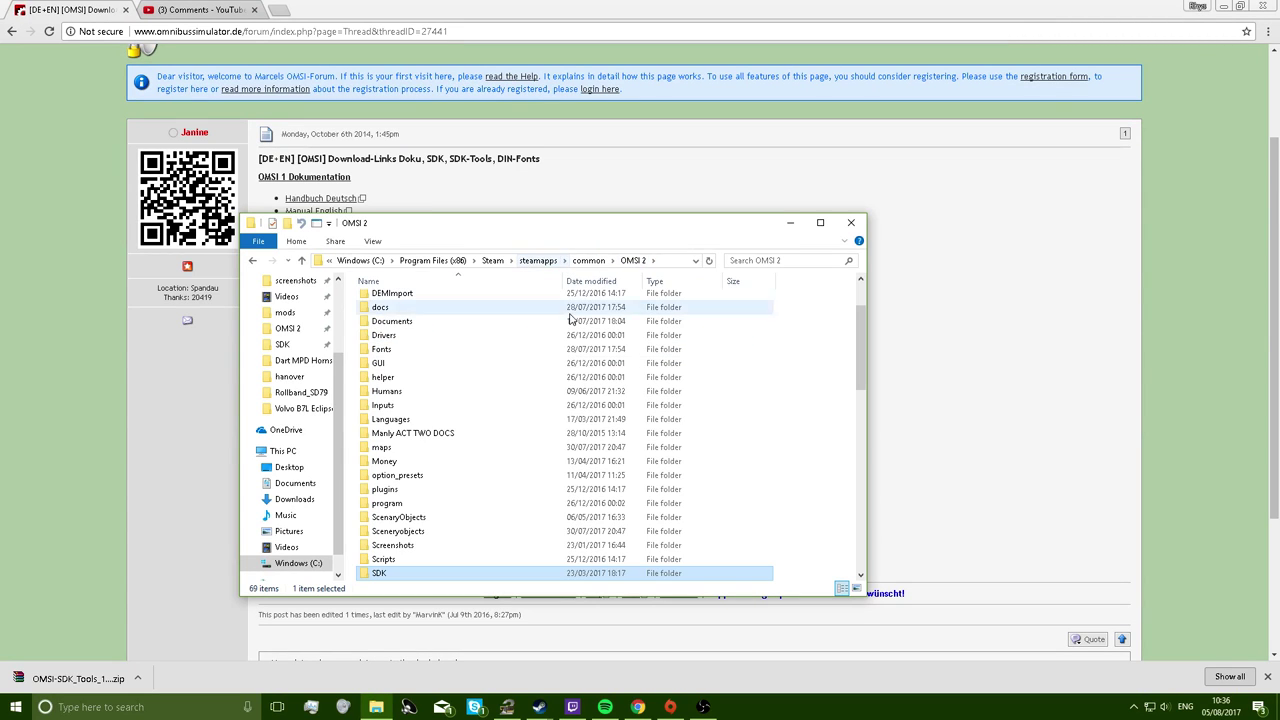
Open the Sceneryobjects folder of OMSI 2 and browse its subfolders.
double_click(428, 531)
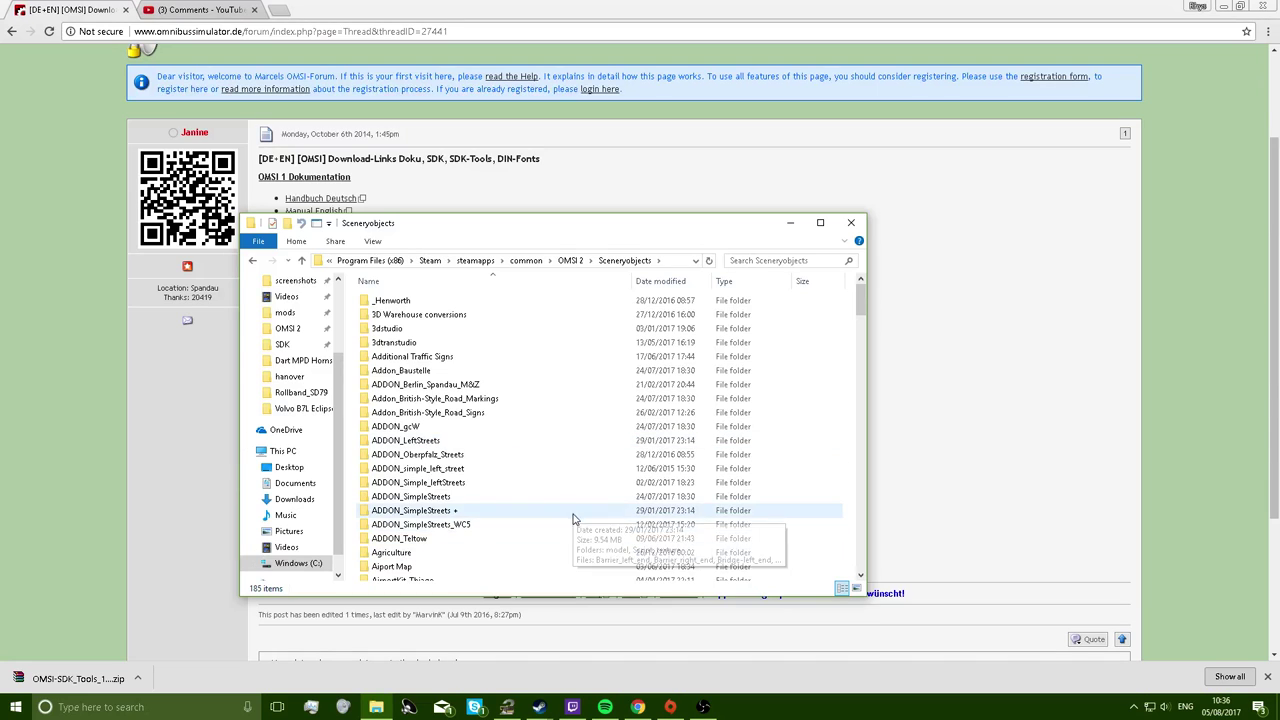
scroll(575, 515, "down", 8)
scroll(584, 513, "down", 8)
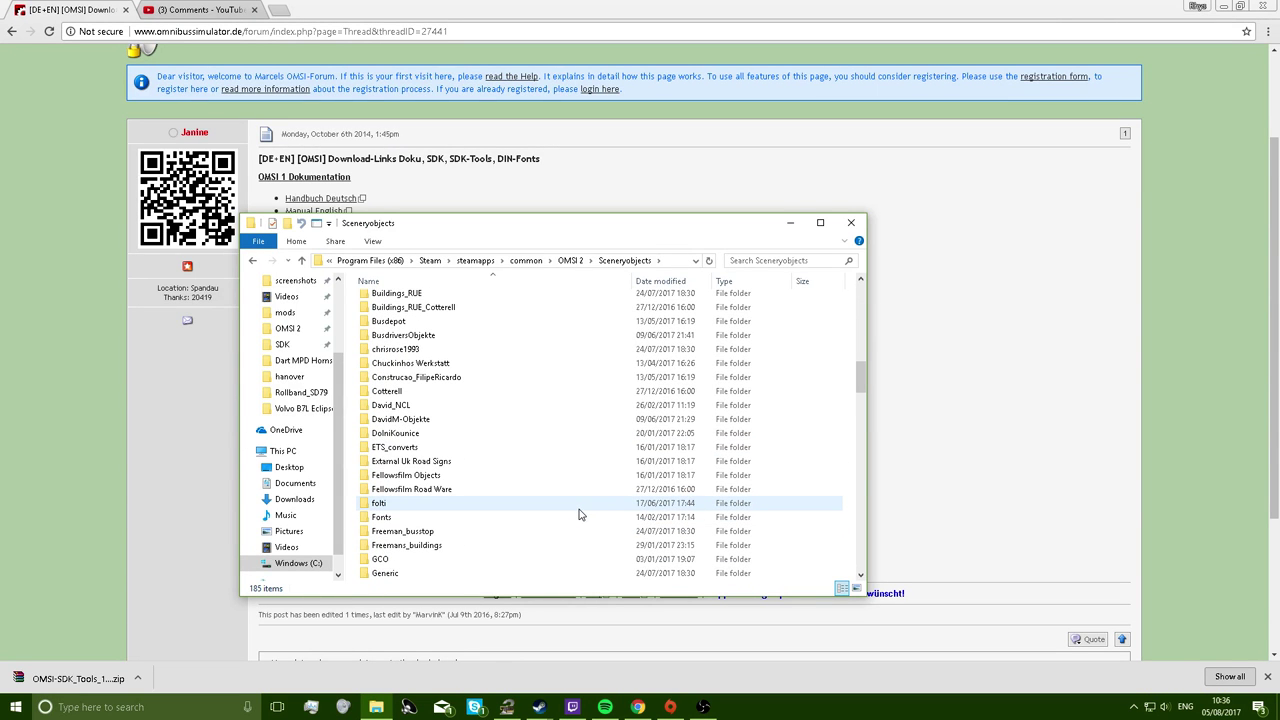
scroll(565, 512, "up", 2)
scroll(549, 506, "down", 10)
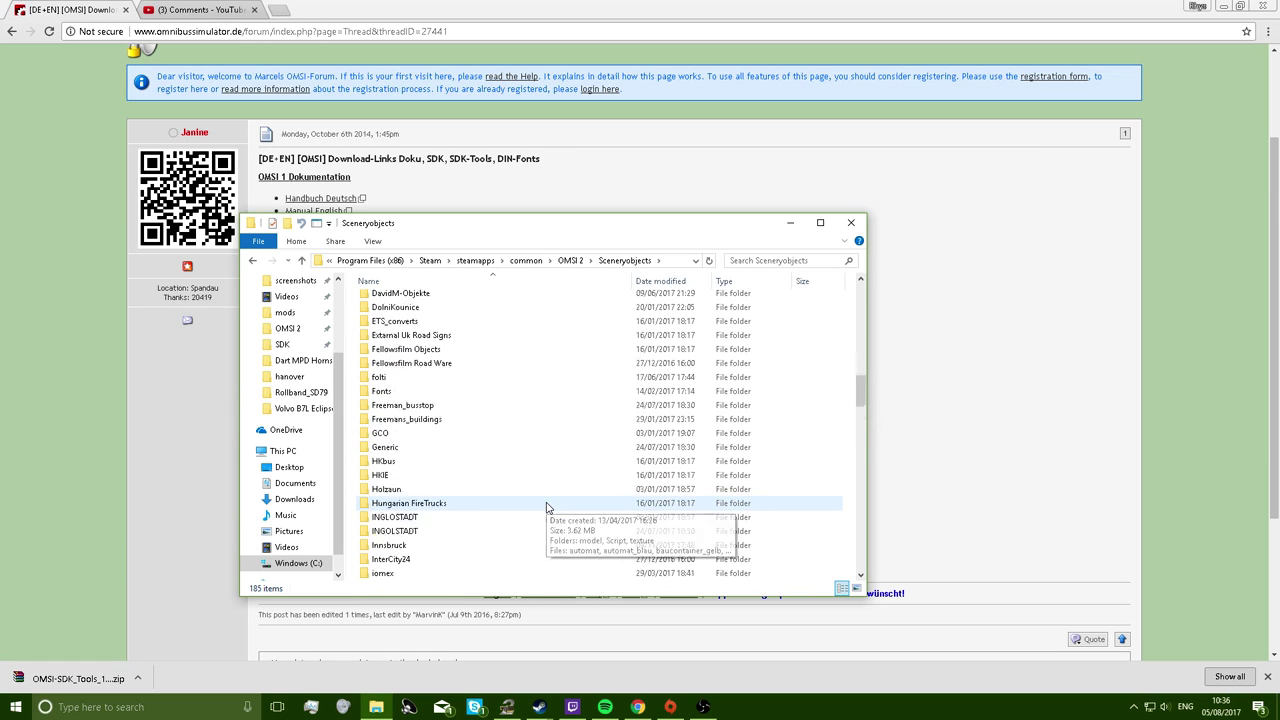
scroll(546, 507, "down", 12)
scroll(502, 510, "down", 15)
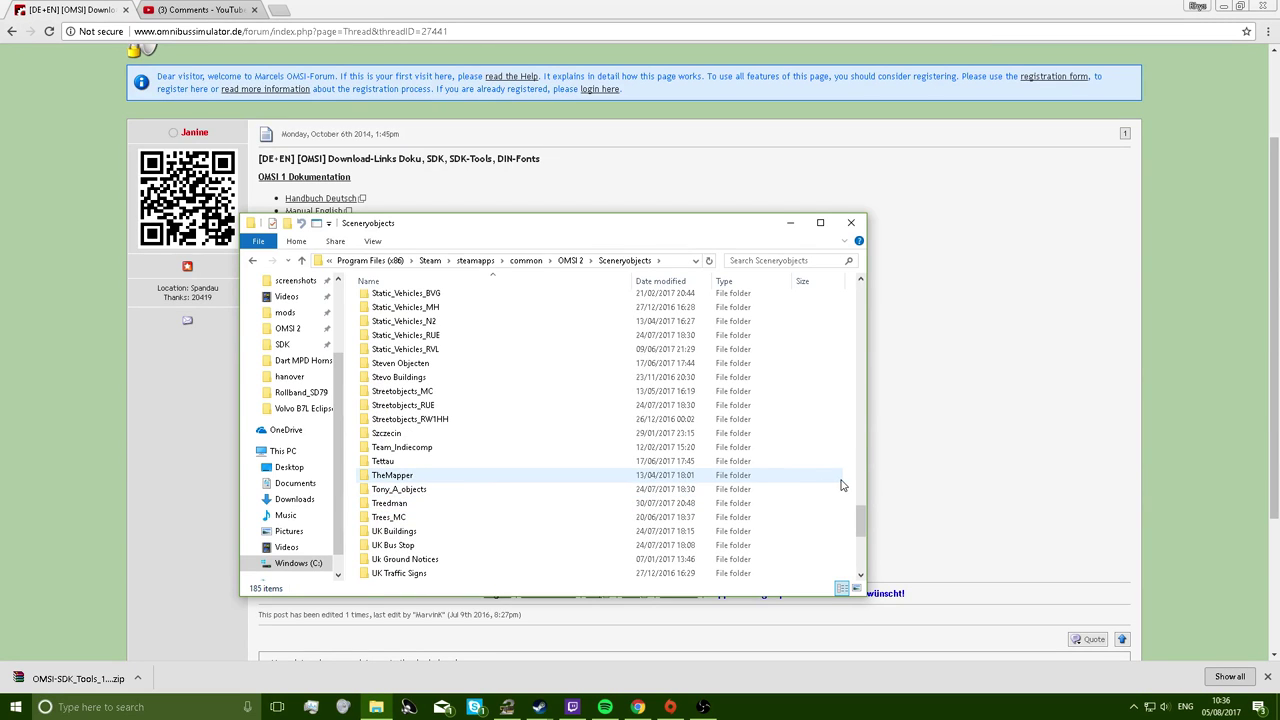
right_click(845, 482)
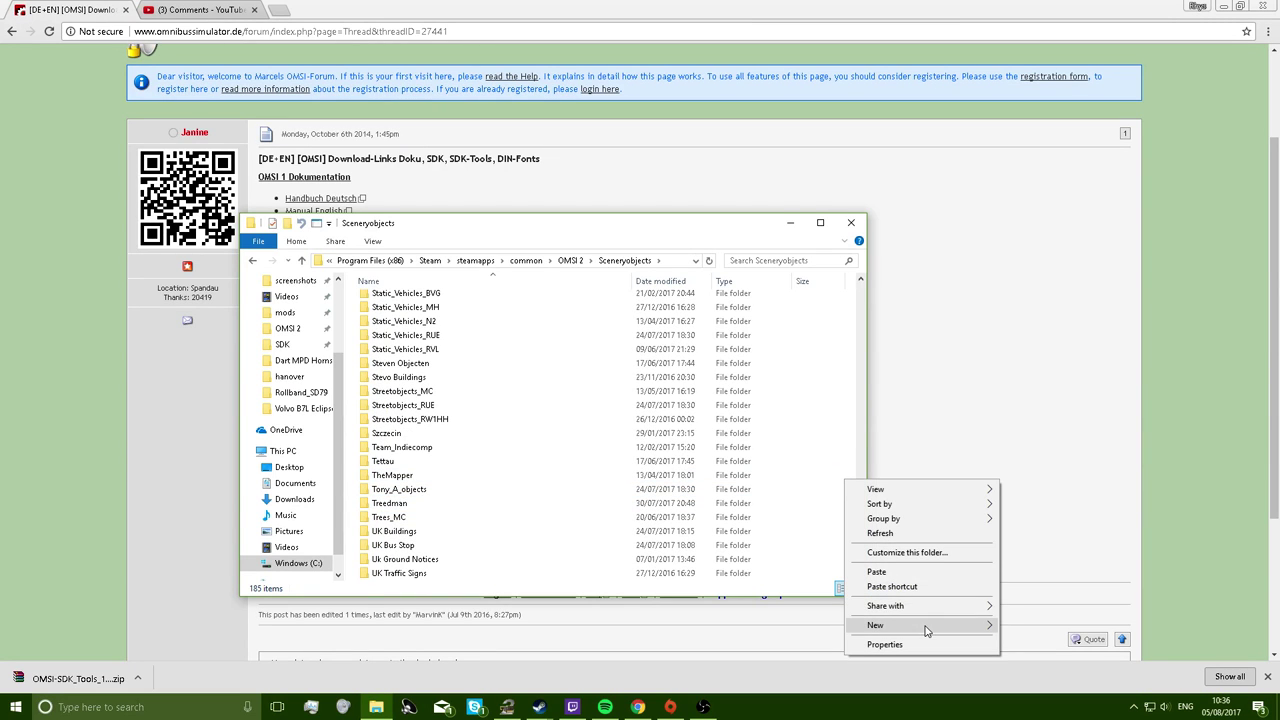
mouse_move(945, 625)
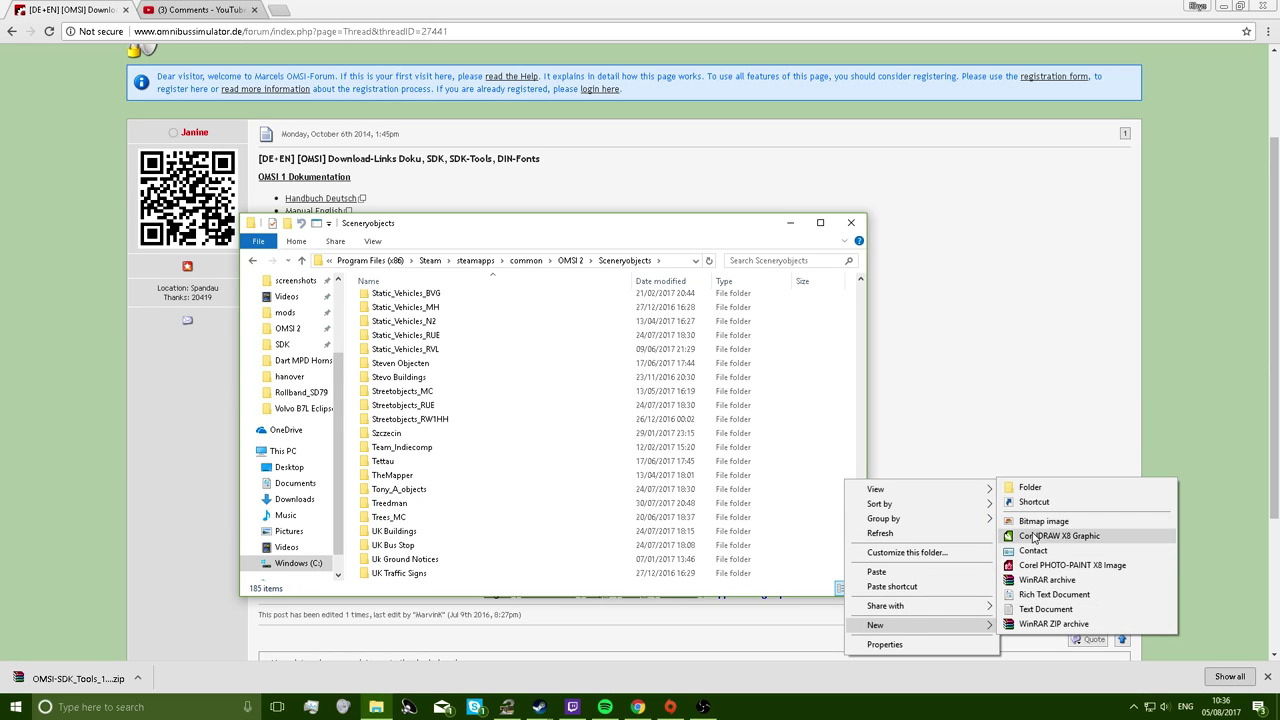
left_click(1034, 502)
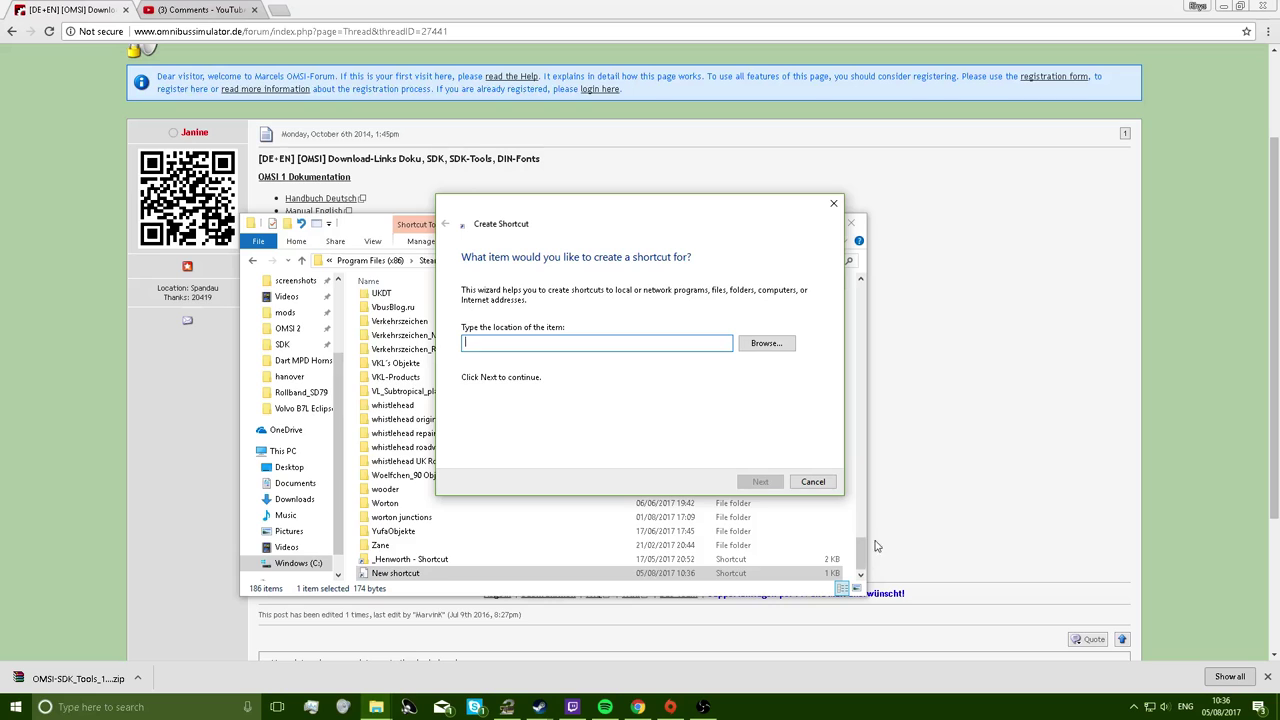
left_click(833, 204)
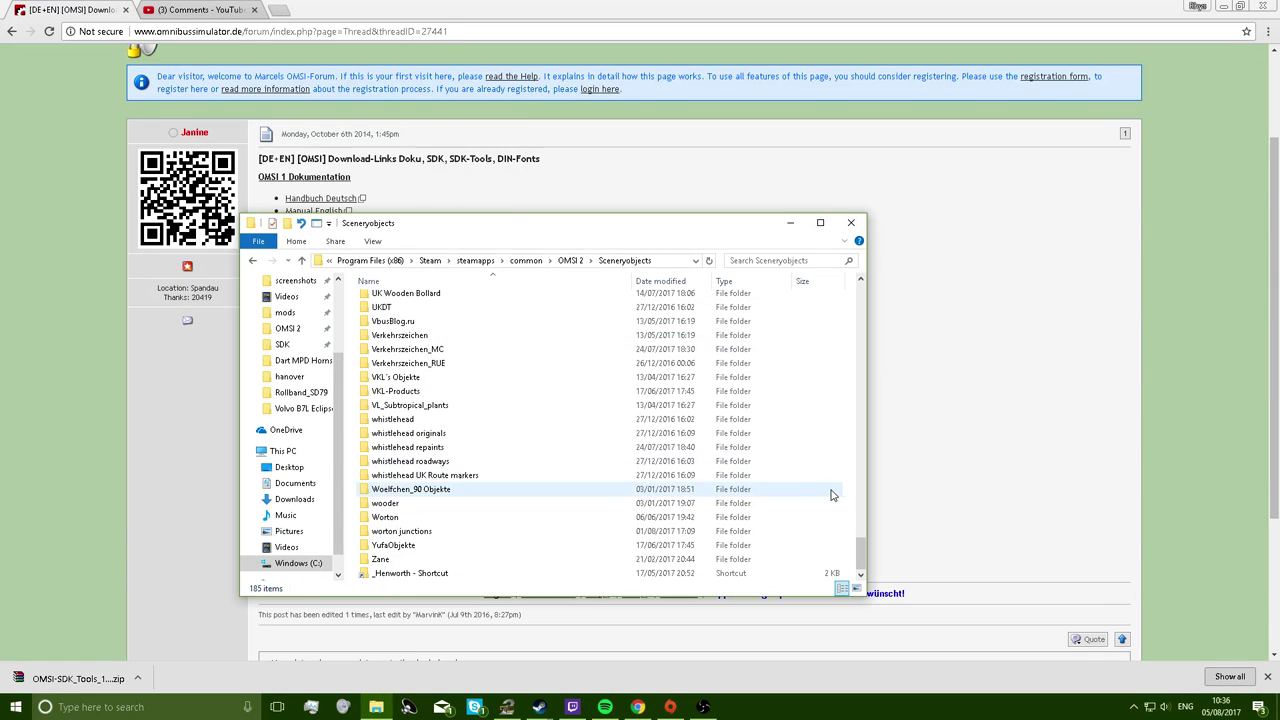
Delete the "_Henworth - Shortcut" file from the Sceneryobjects folder.
left_click(682, 572)
key("Delete")
Create a new folder named "Map Name Junc" in the Sceneryobjects folder.
right_click(853, 478)
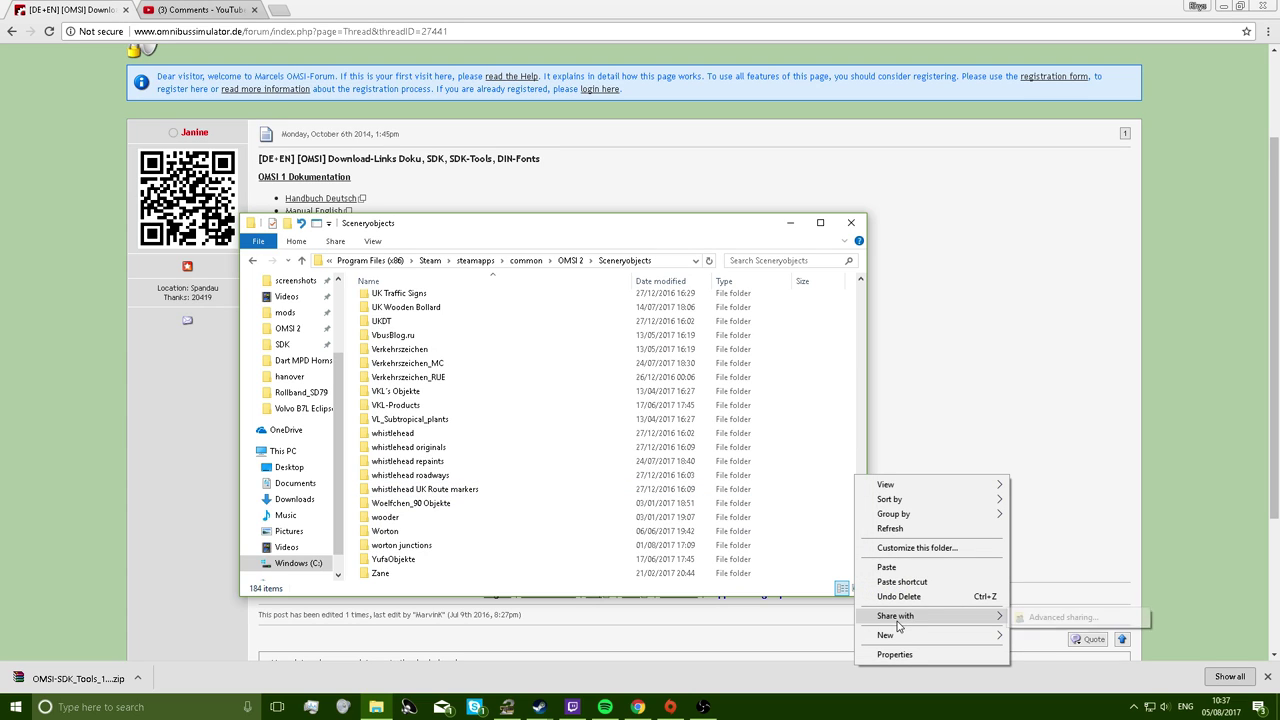
mouse_move(900, 635)
left_click(1014, 499)
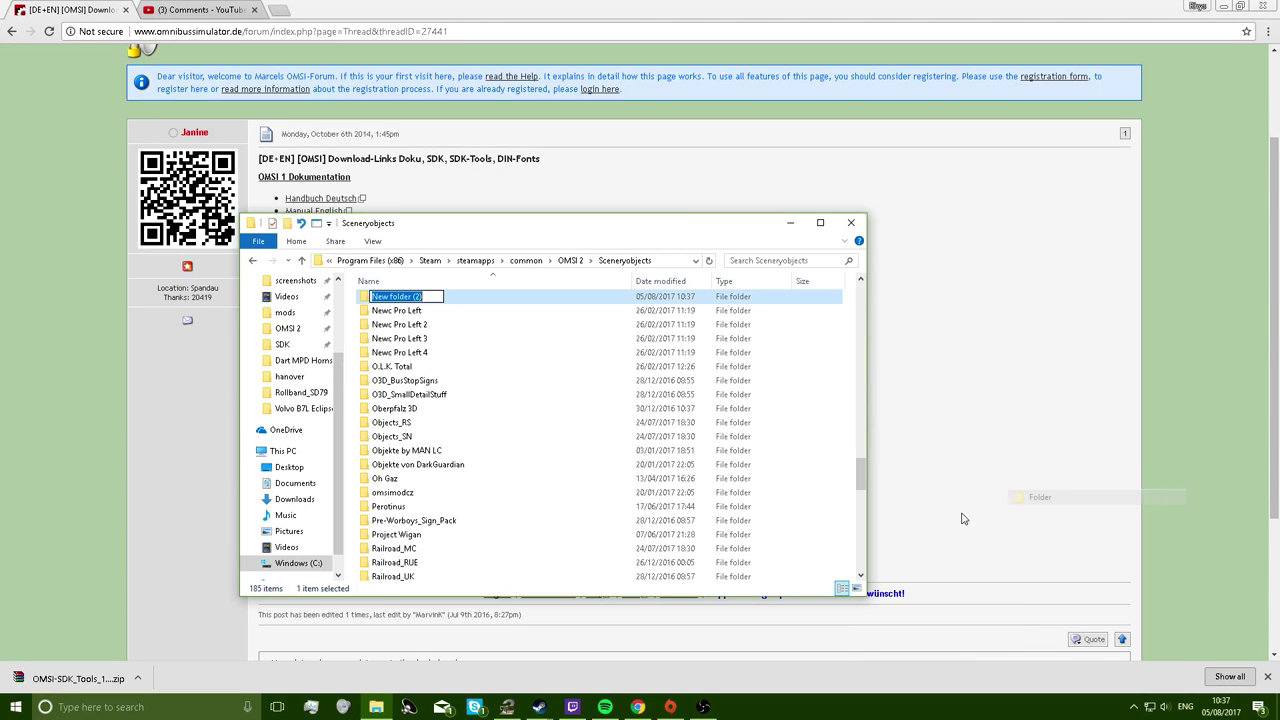
type("Ma")
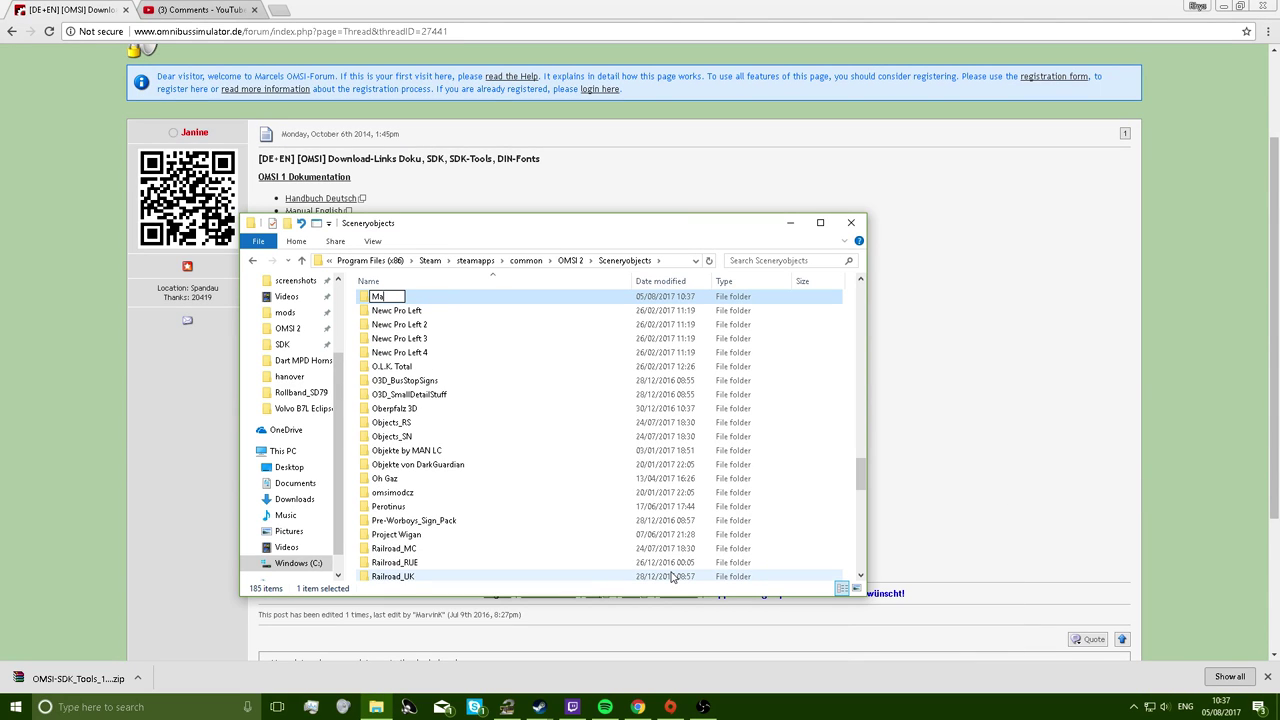
type("p Name Junc.")
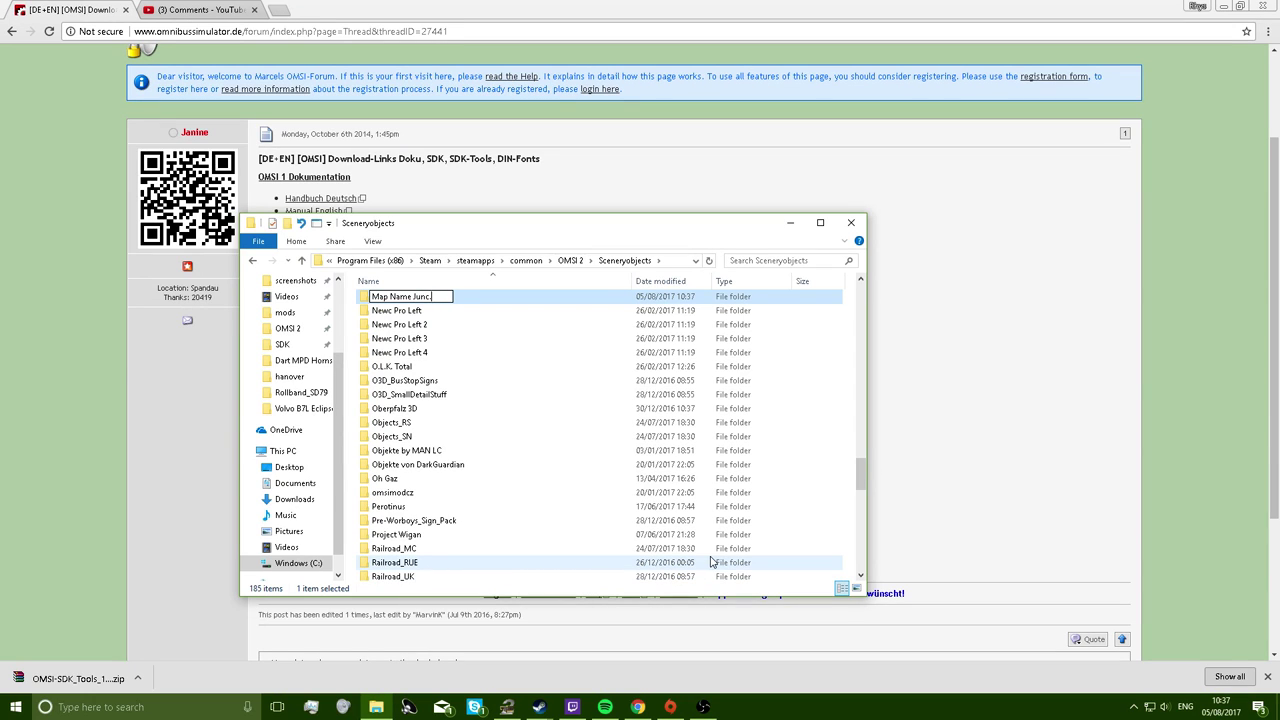
key("Return")
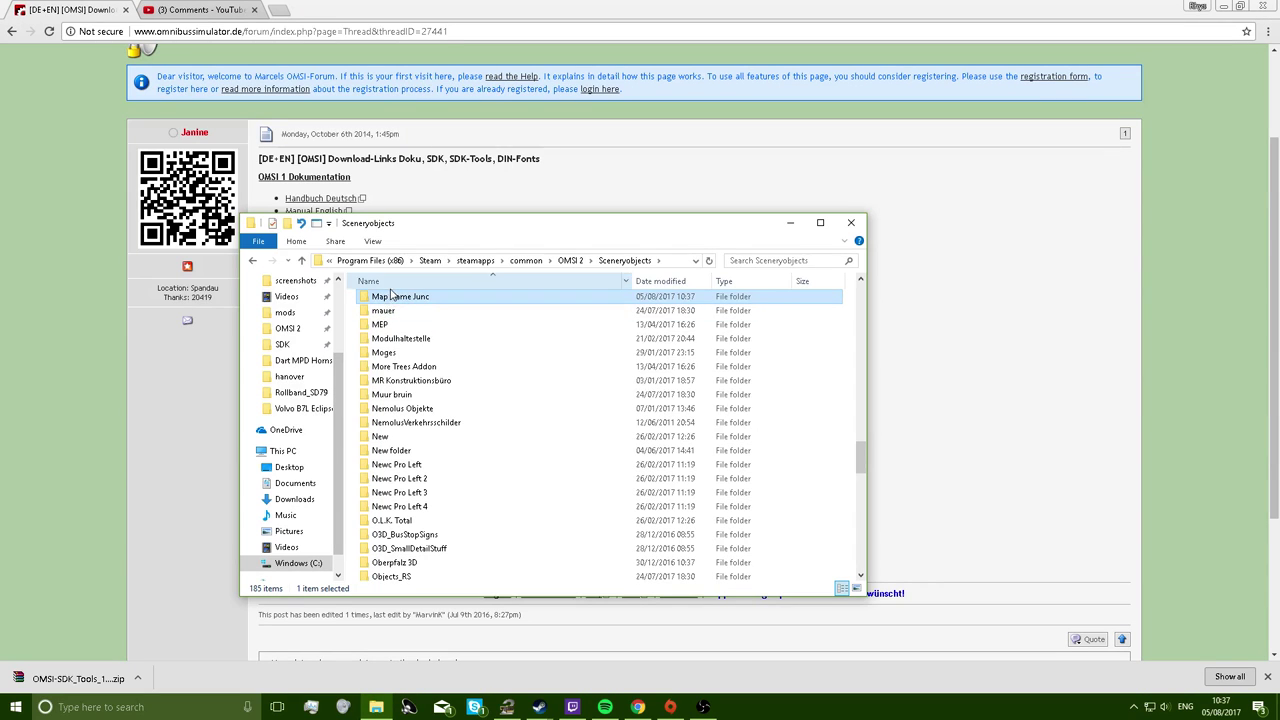
Open the UKDT folder in Sceneryobjects and look through its whistlehead, iomex and BotW subfolders.
scroll(540, 545, "down", 1)
scroll(540, 545, "down", 2)
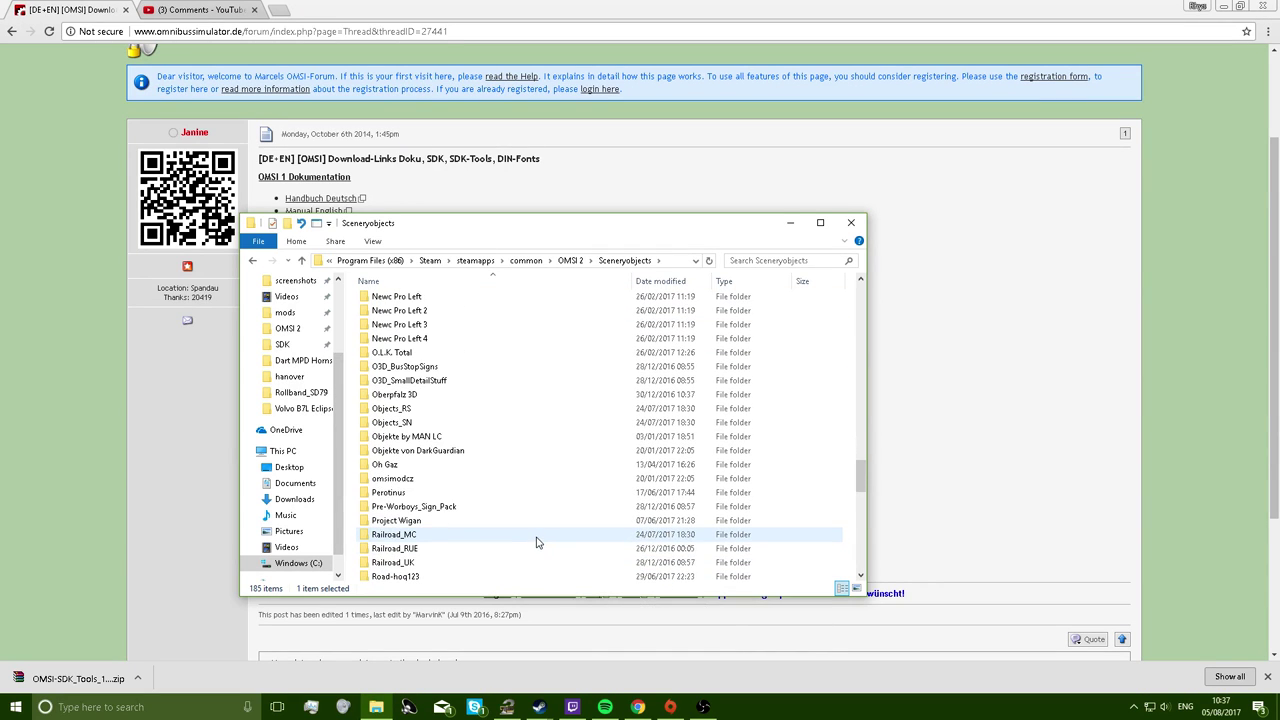
type("uk")
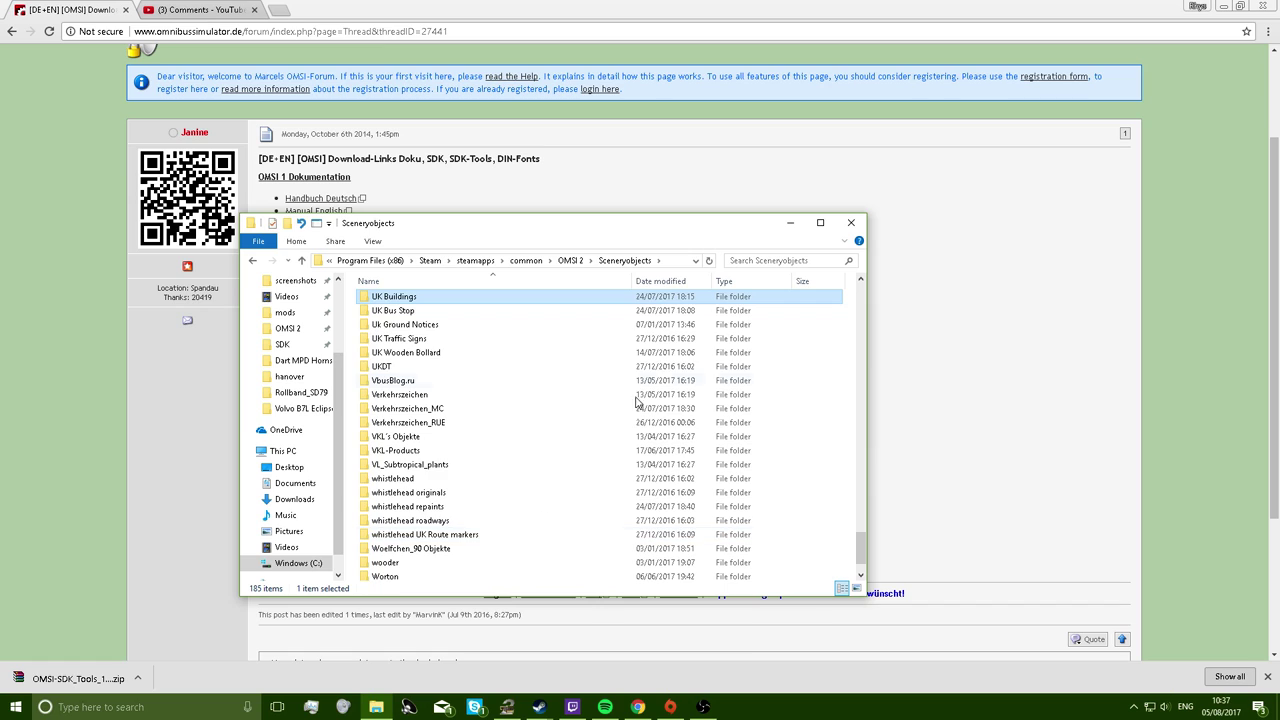
double_click(435, 366)
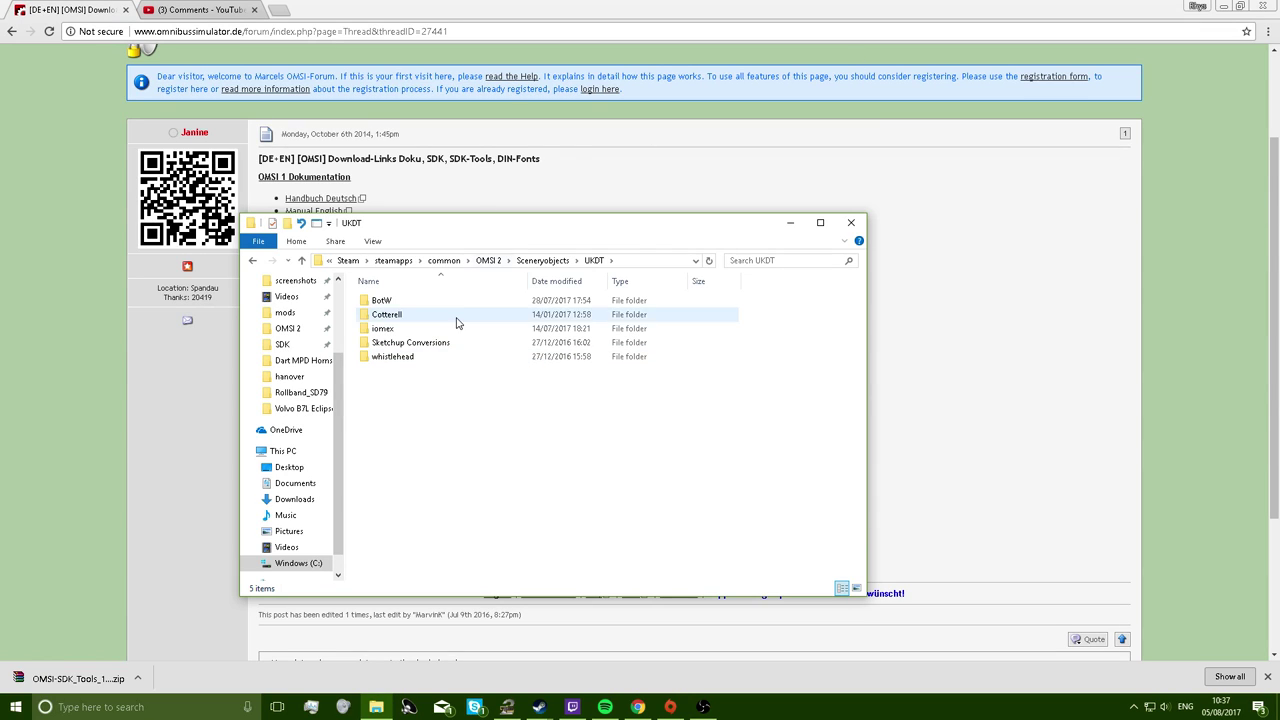
left_click(421, 358)
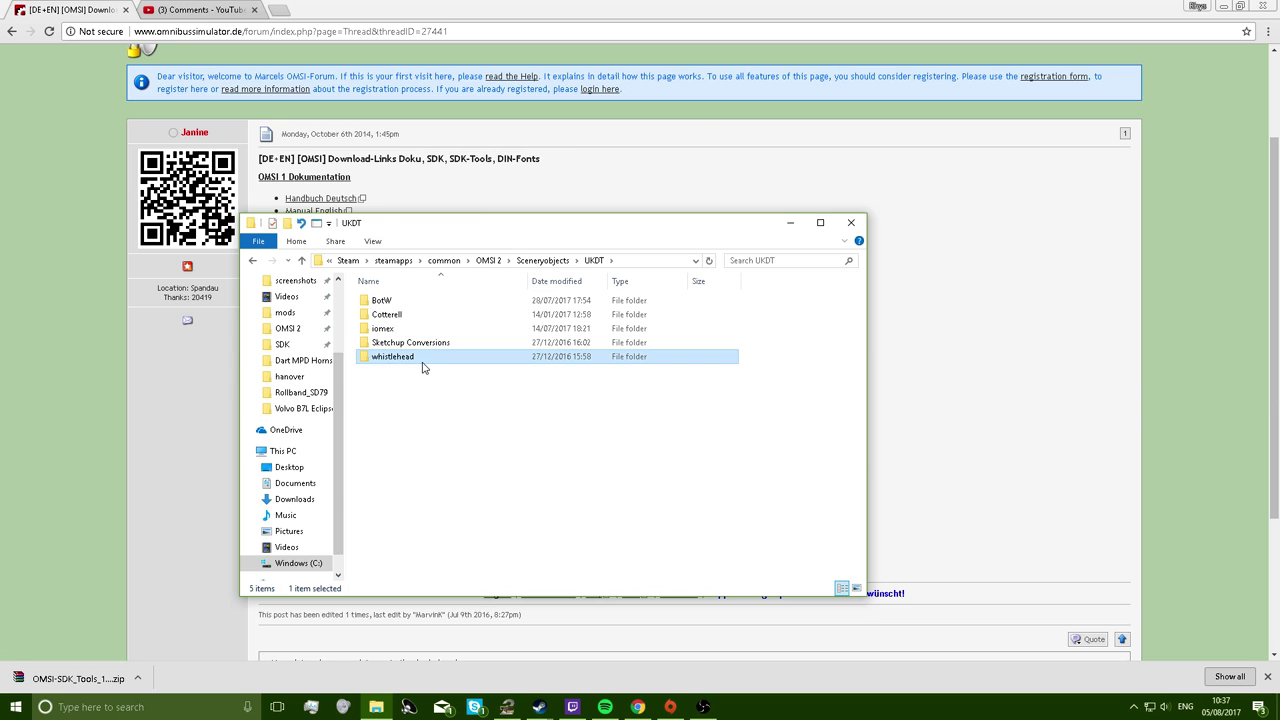
double_click(422, 360)
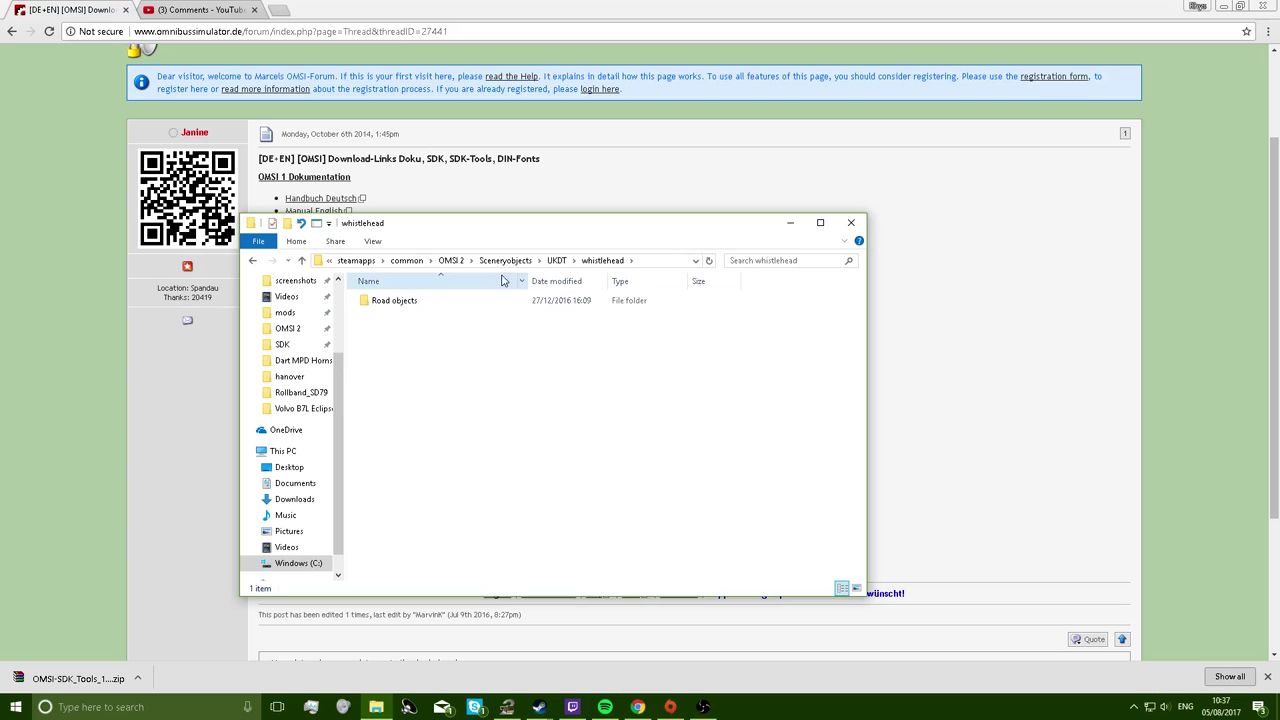
left_click(592, 260)
double_click(383, 328)
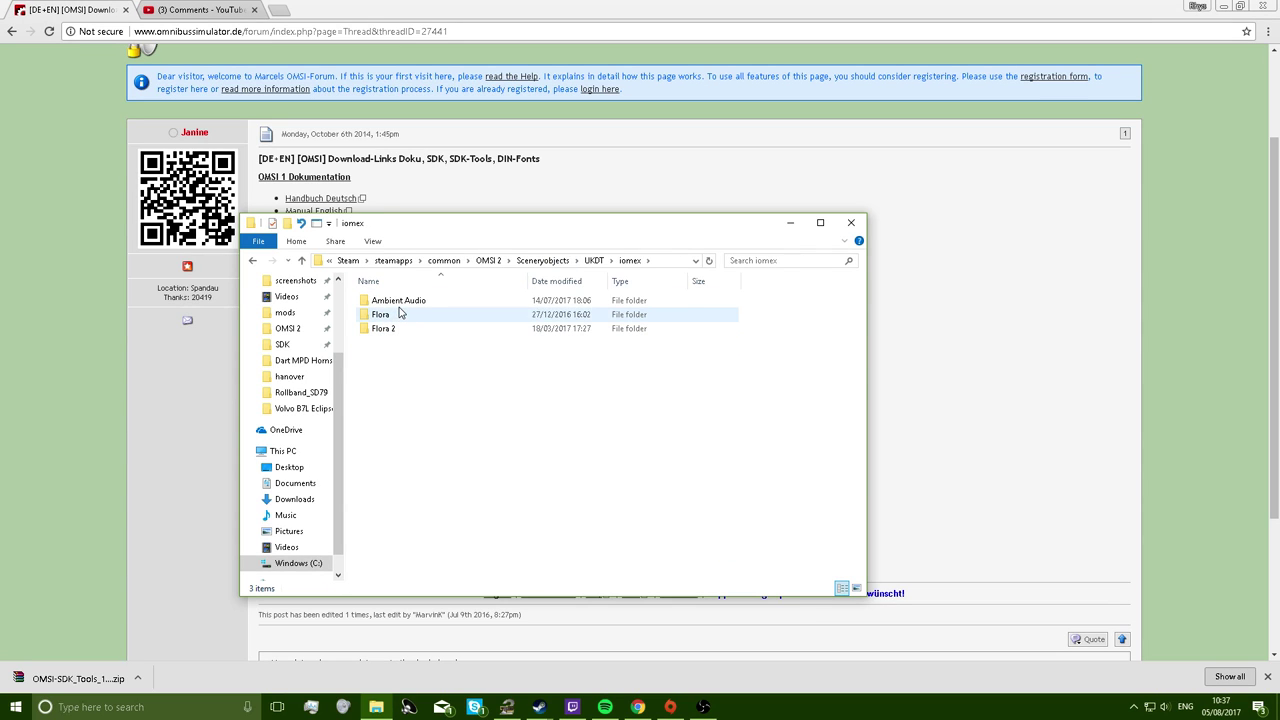
left_click(594, 260)
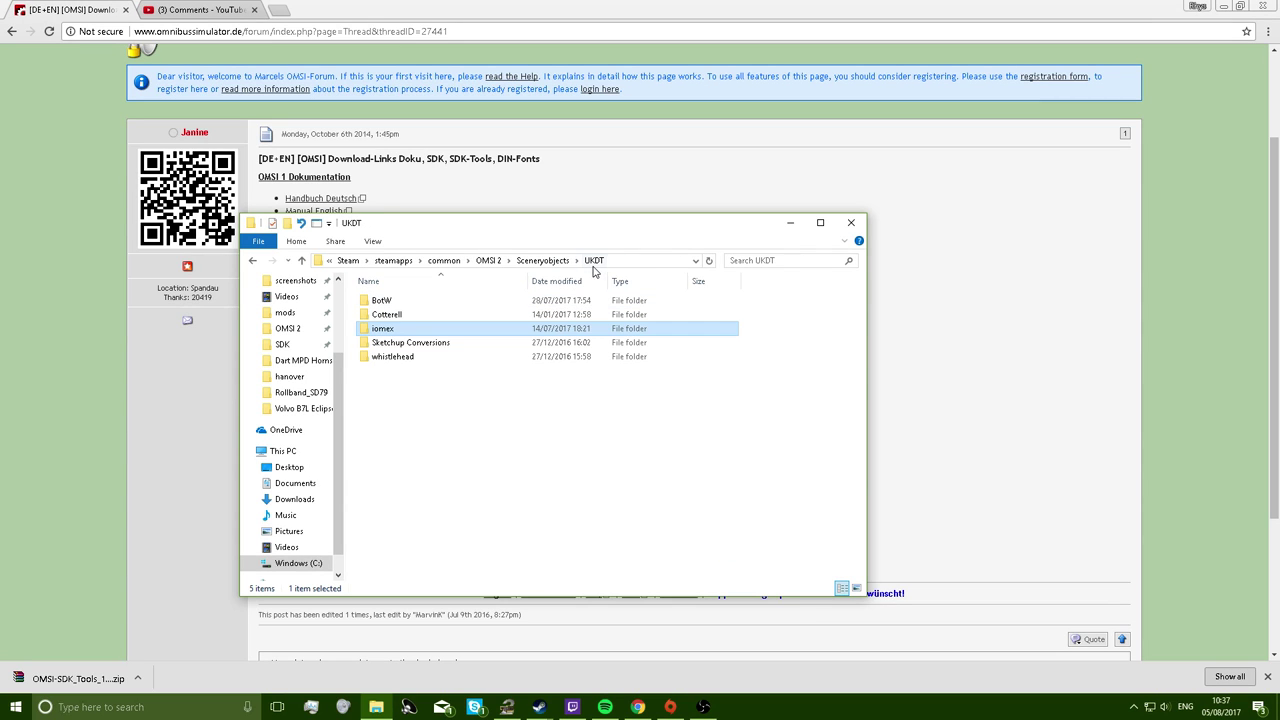
double_click(505, 304)
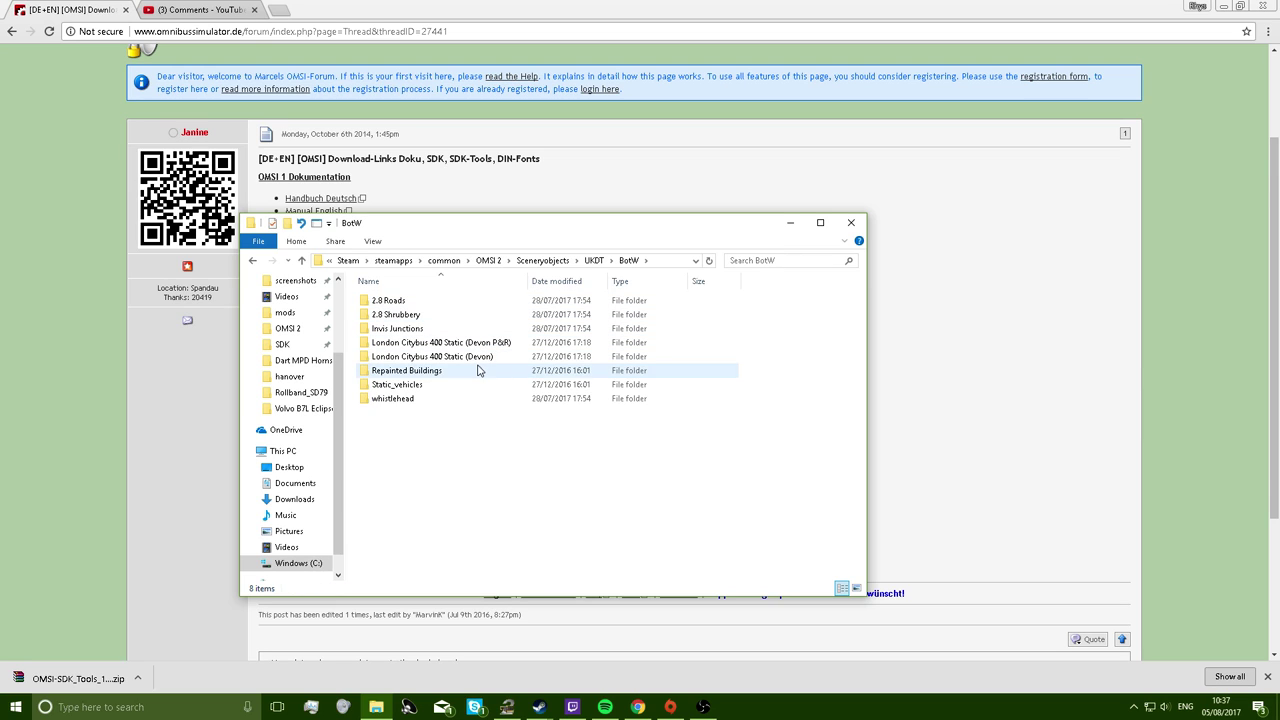
left_click(592, 261)
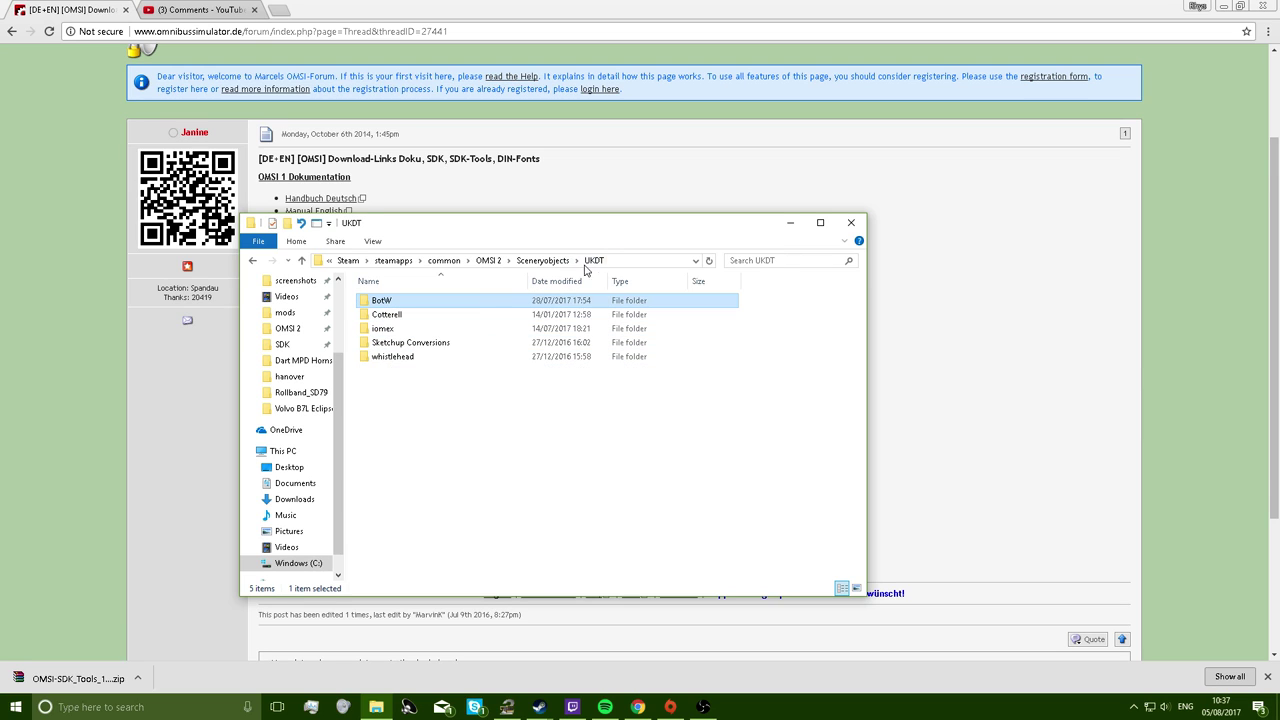
View the text of the 2_8_Whitehill SCO file in BotW's Invis Junctions folder, and close it.
double_click(466, 304)
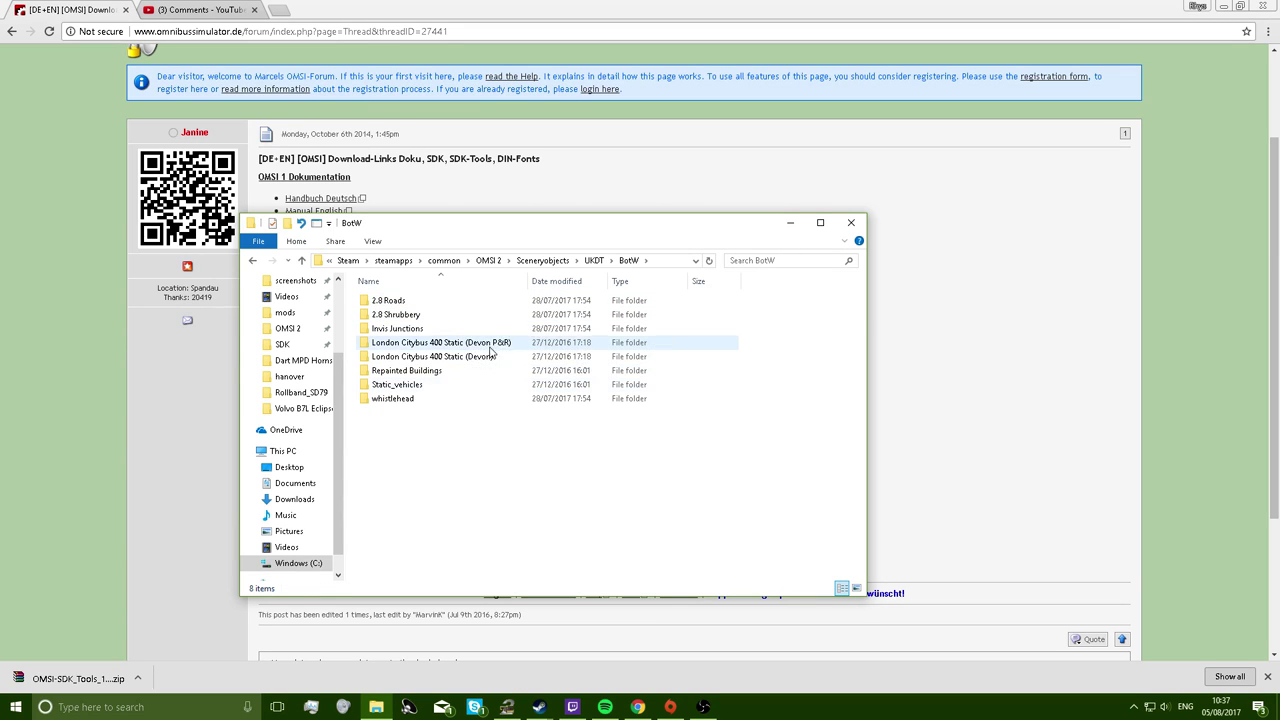
double_click(493, 328)
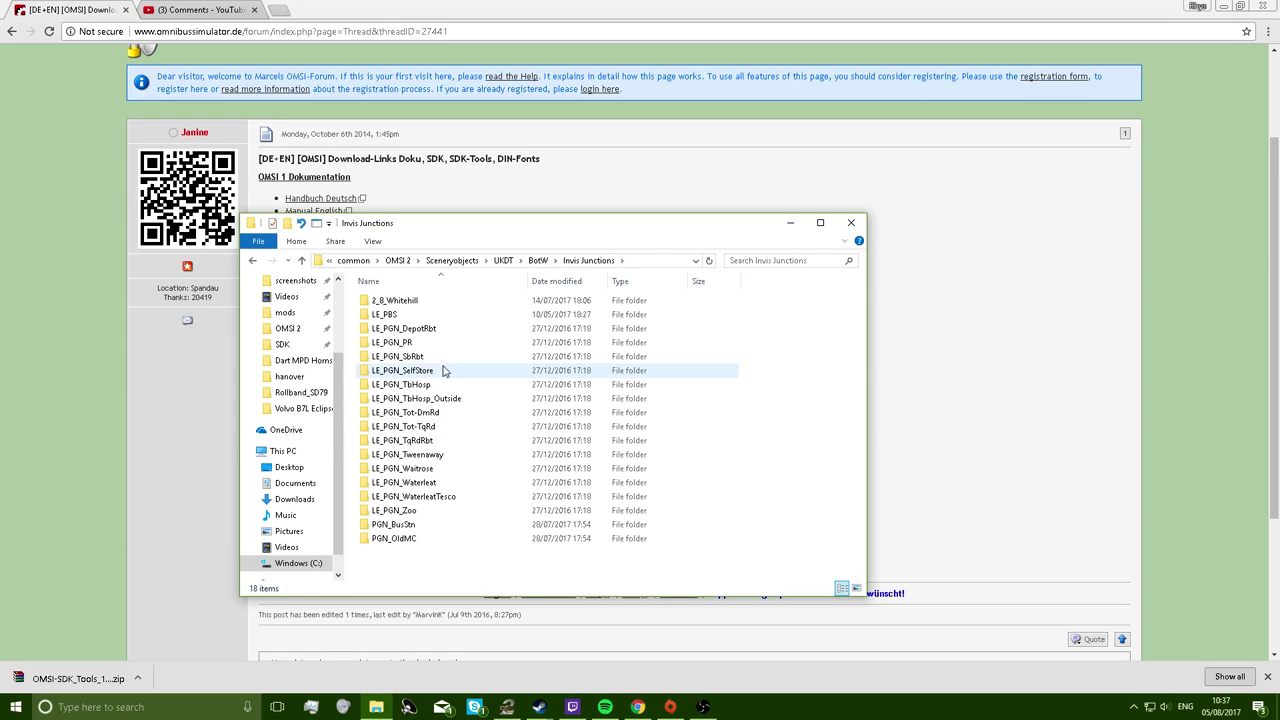
double_click(395, 300)
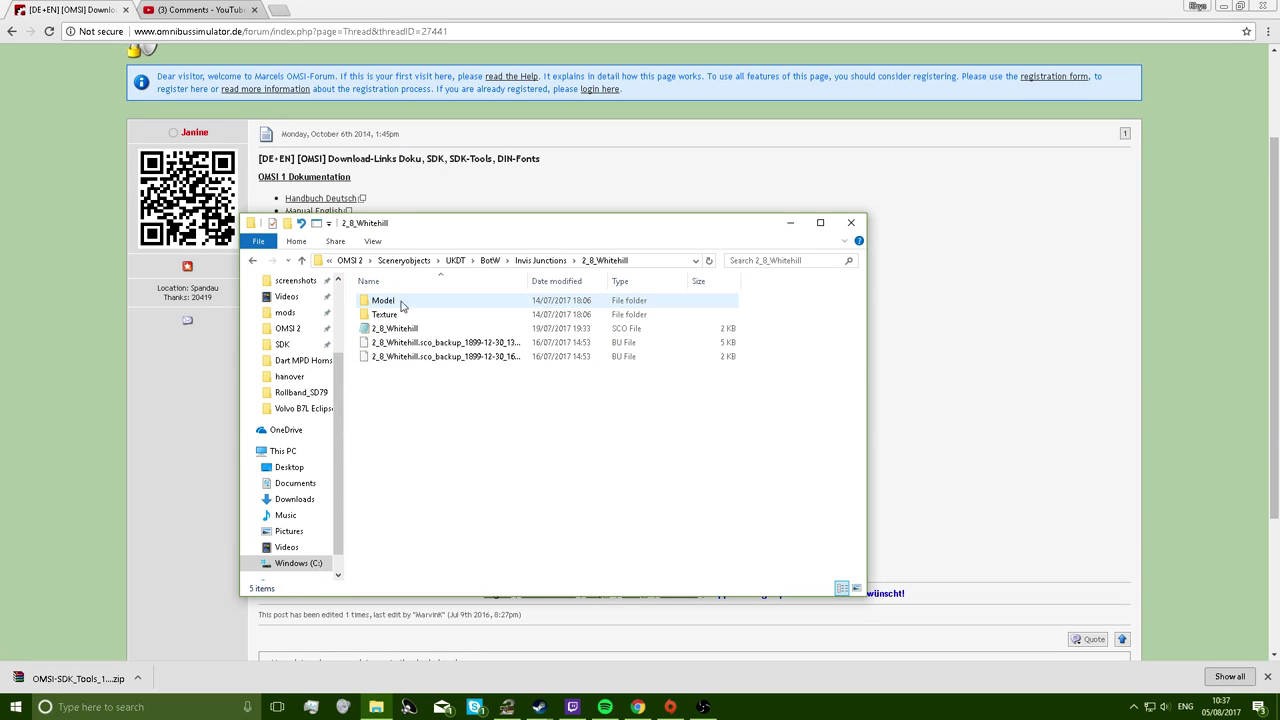
double_click(424, 328)
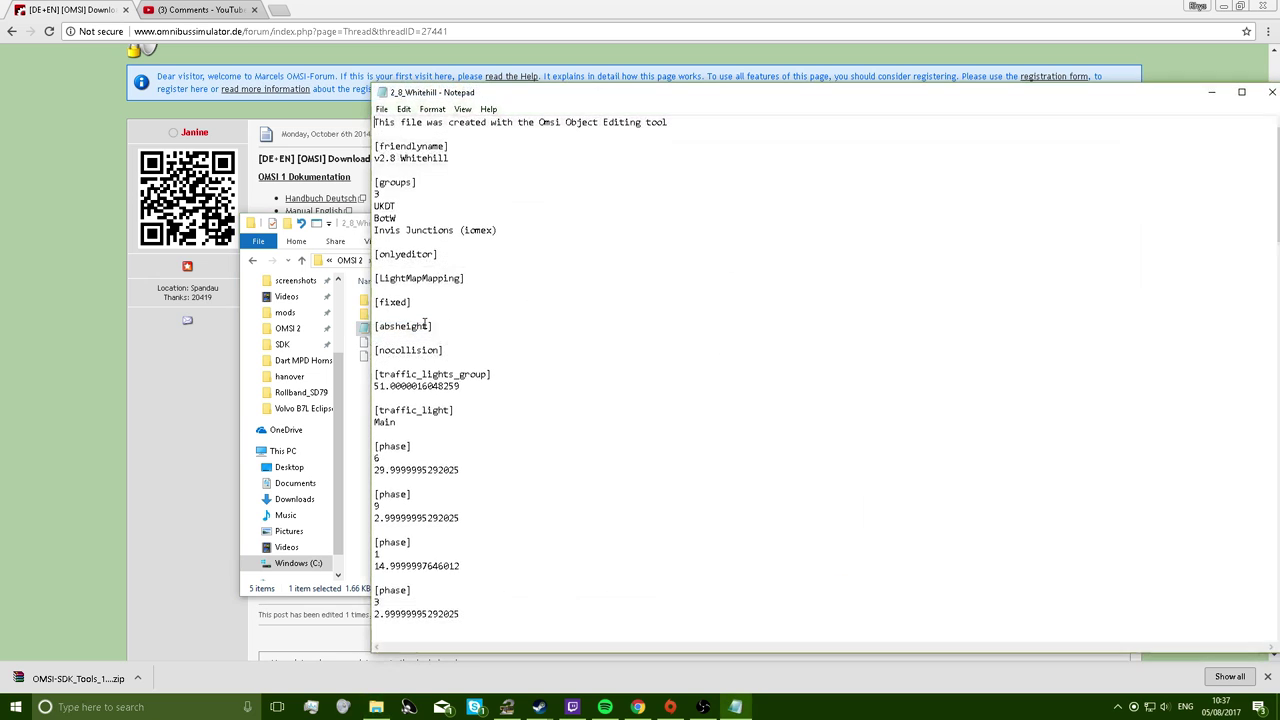
left_click_drag(520, 104, 248, 126)
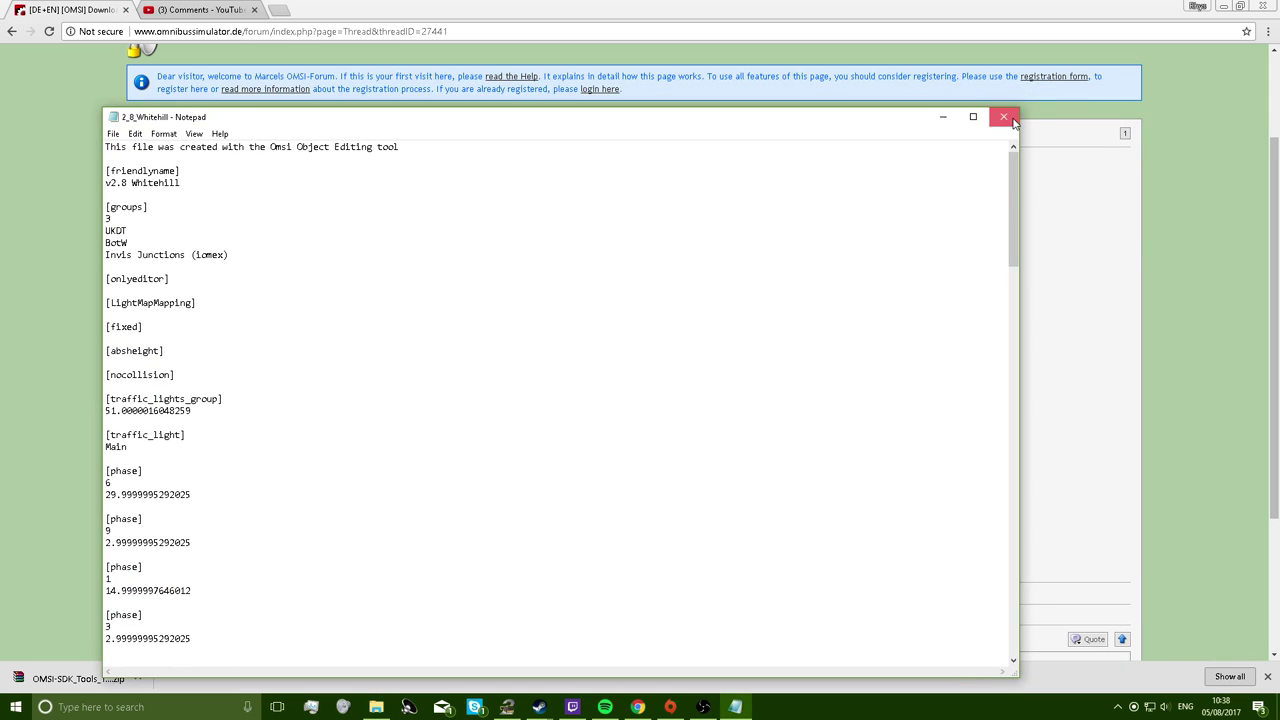
left_click(1000, 113)
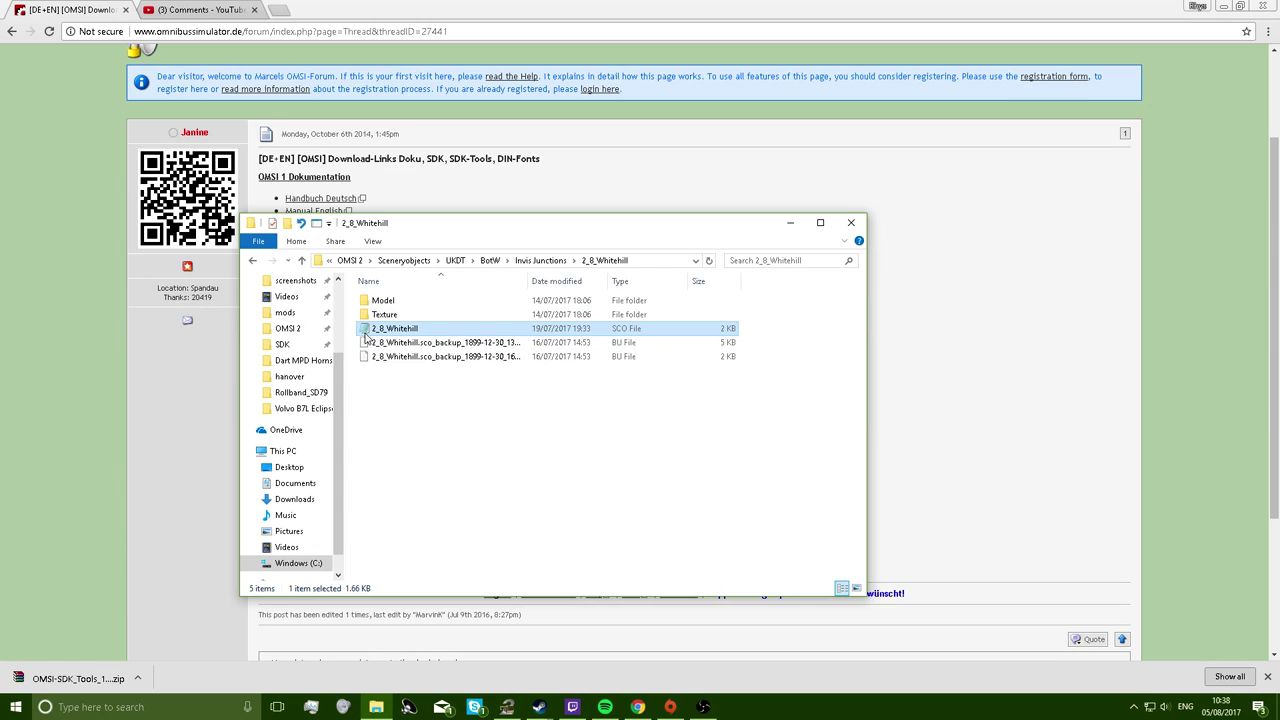
Return to the OMSI 2 folder and launch the OMSI Crossing Editor from its SDK folder.
left_click(535, 261)
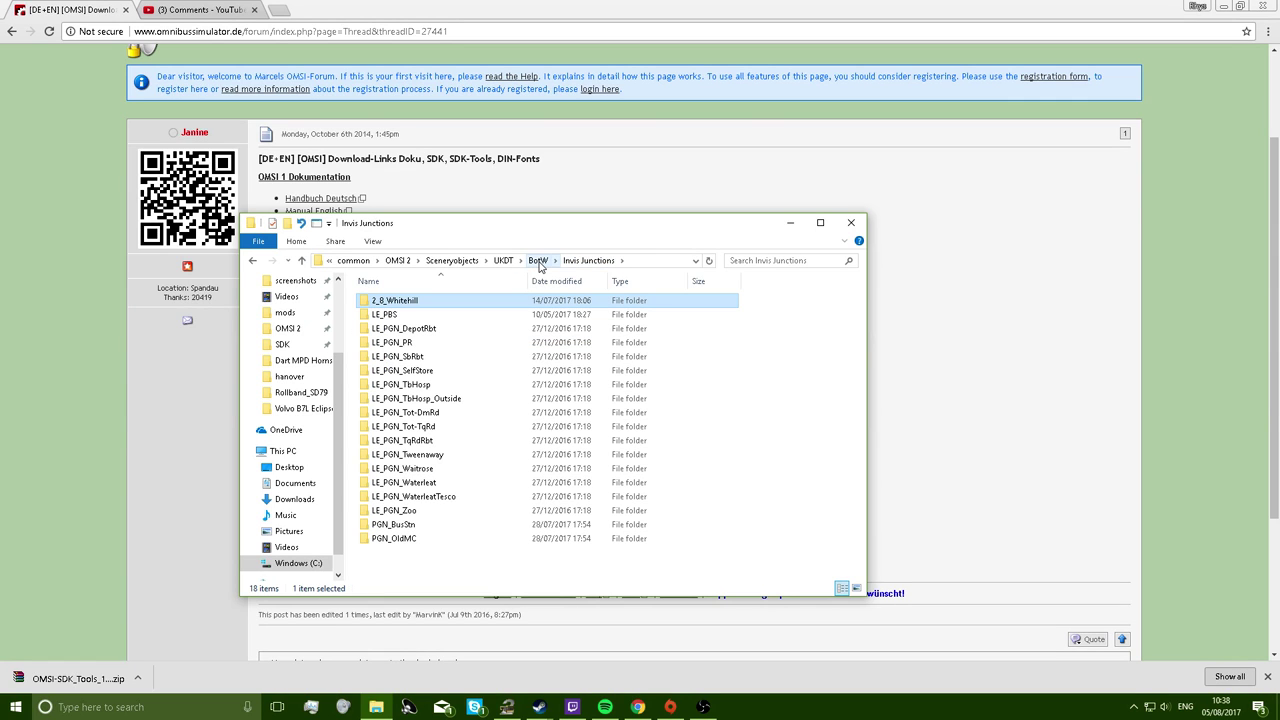
left_click(538, 261)
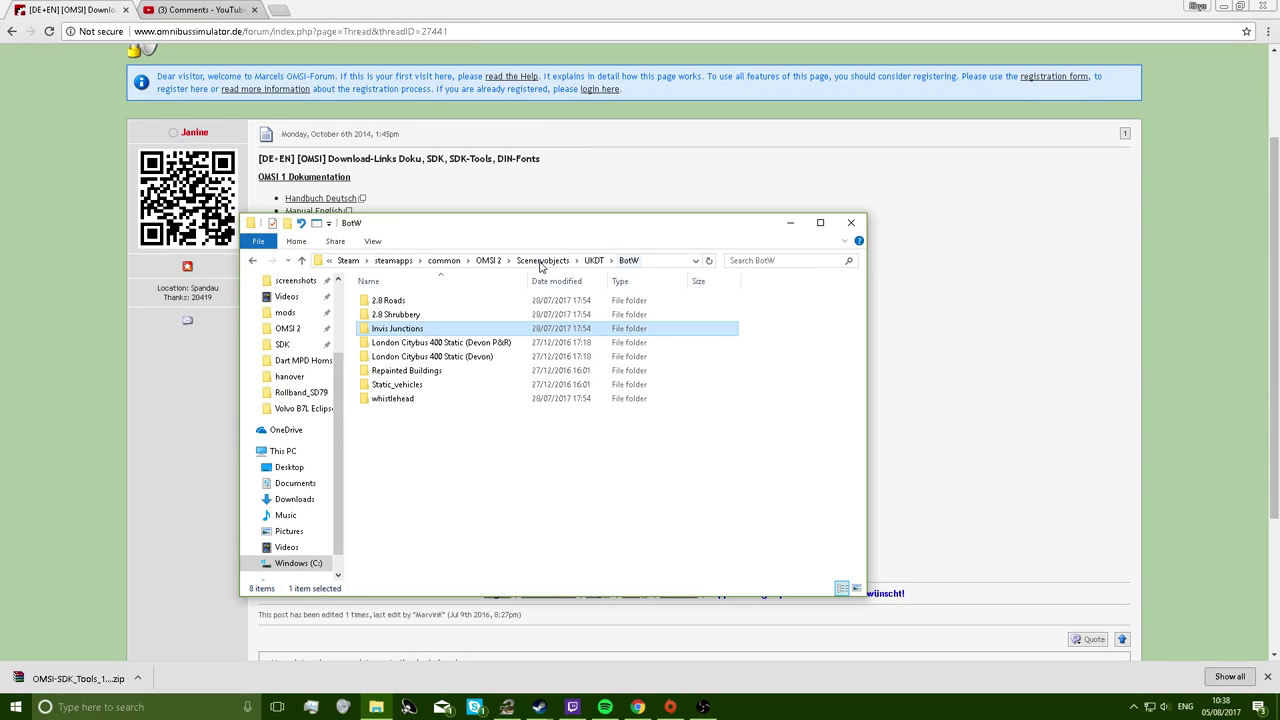
left_click(287, 329)
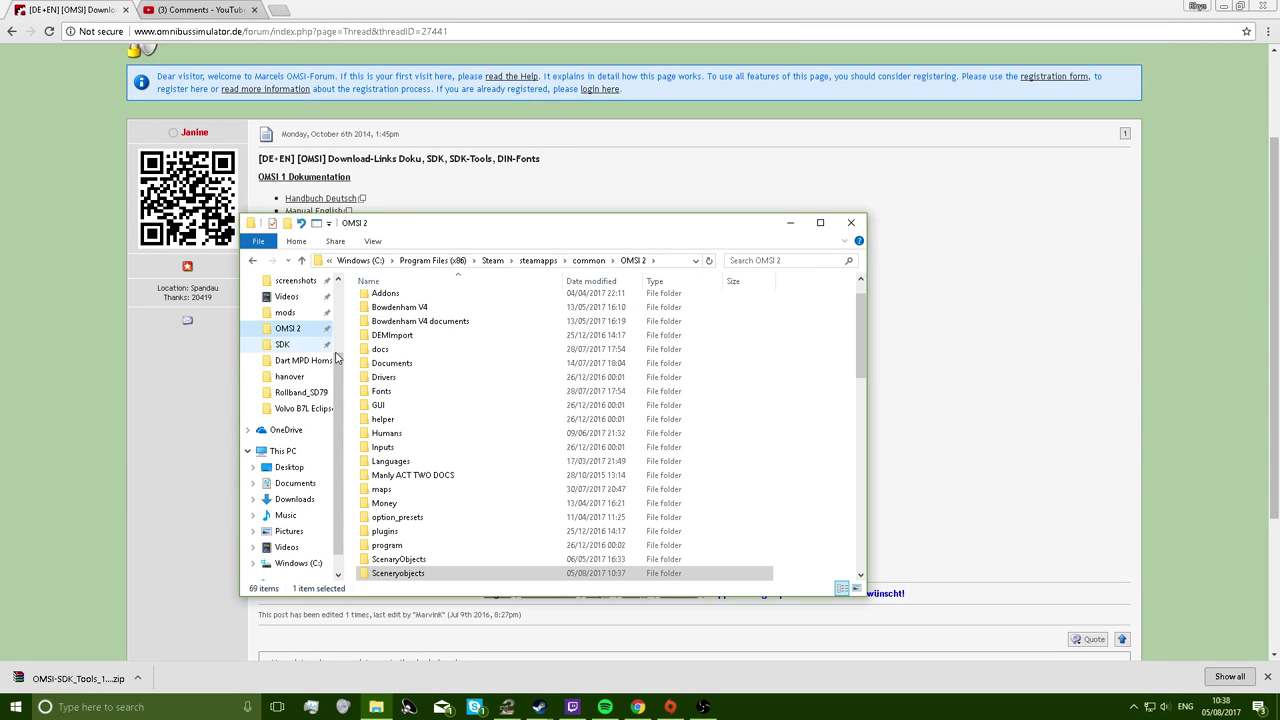
scroll(426, 520, "down", 3)
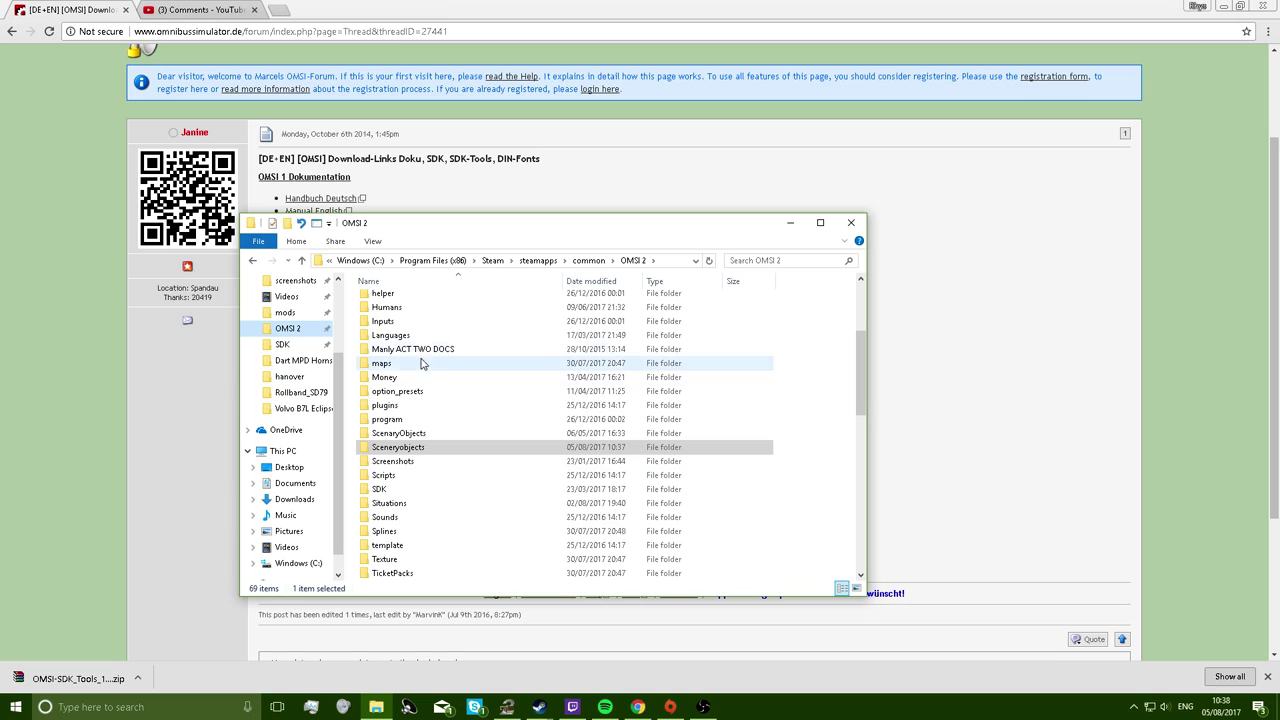
double_click(400, 490)
double_click(408, 358)
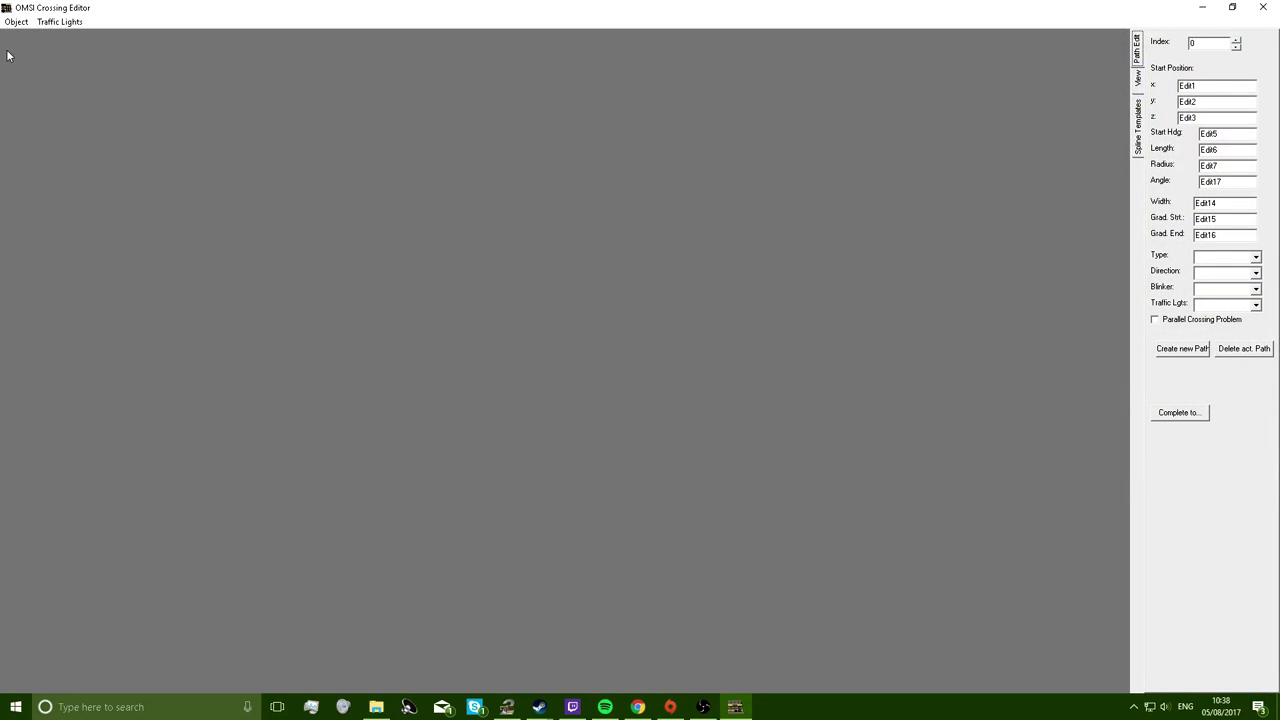
Start loading an object and browse to the BotW folder inside Sceneryobjects' UKDT folder.
left_click(10, 21)
left_click(24, 40)
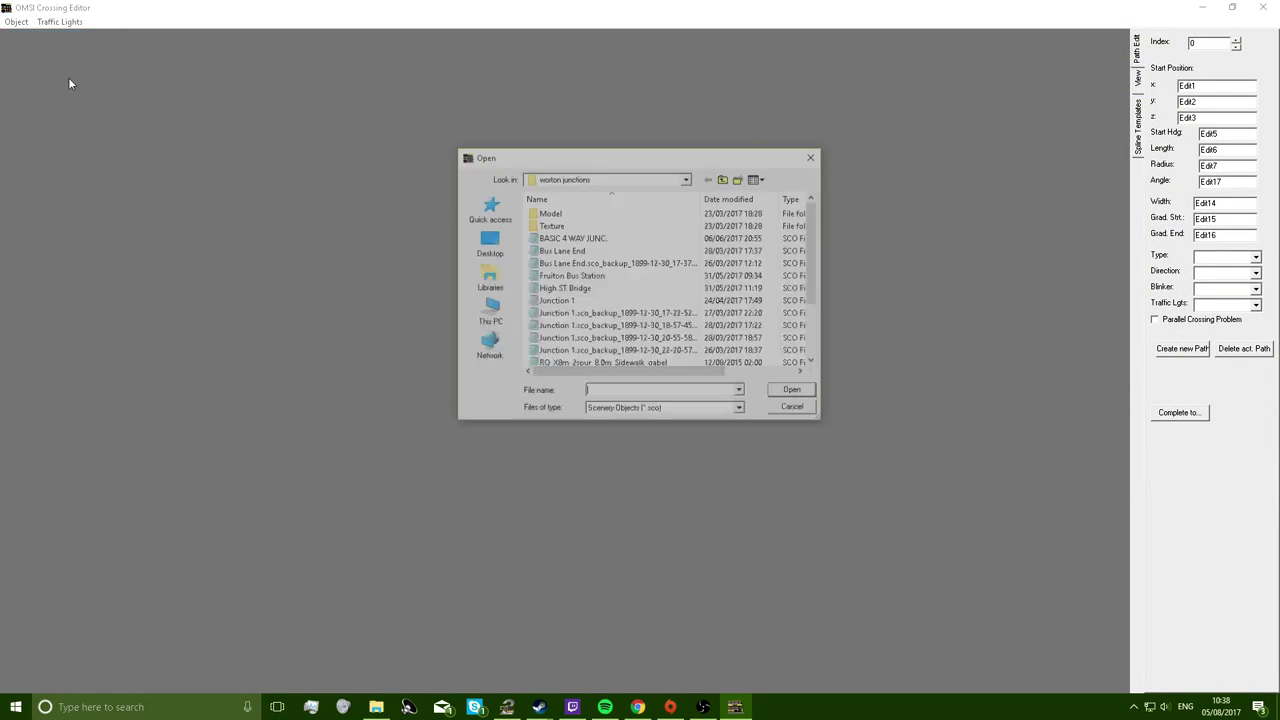
left_click(725, 179)
scroll(567, 352, "up", 5)
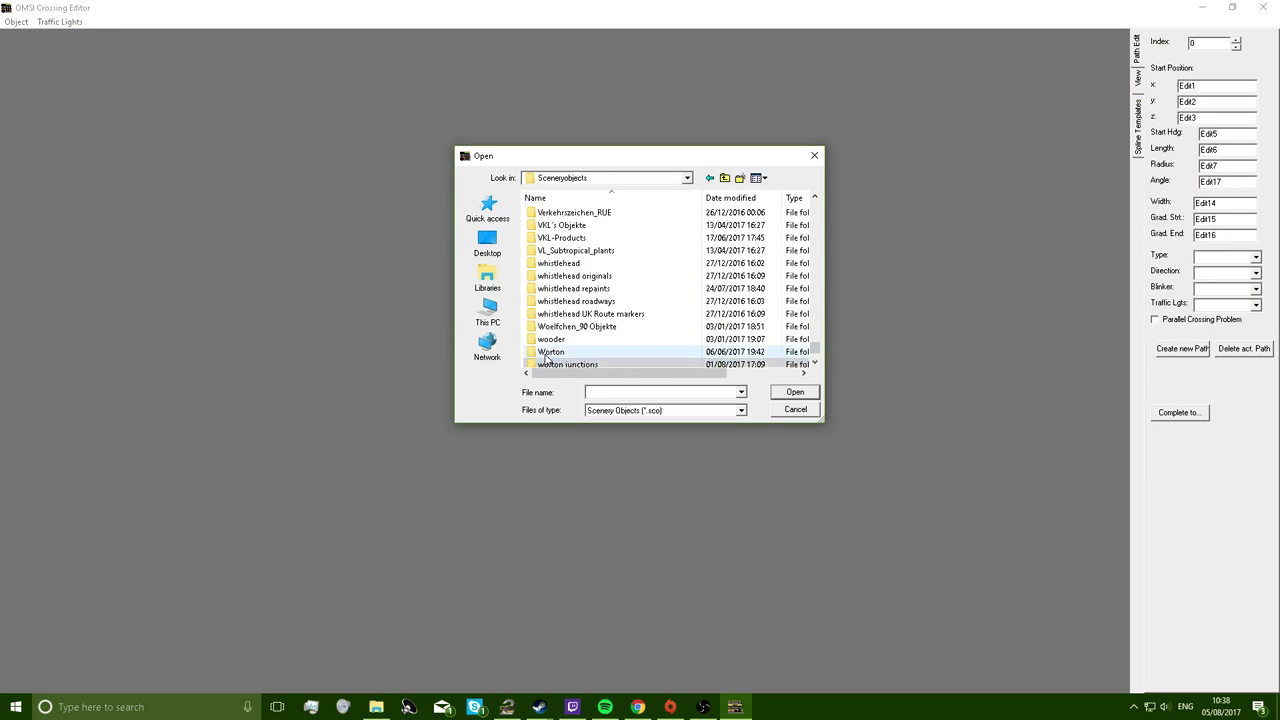
scroll(567, 352, "down", 1)
double_click(583, 275)
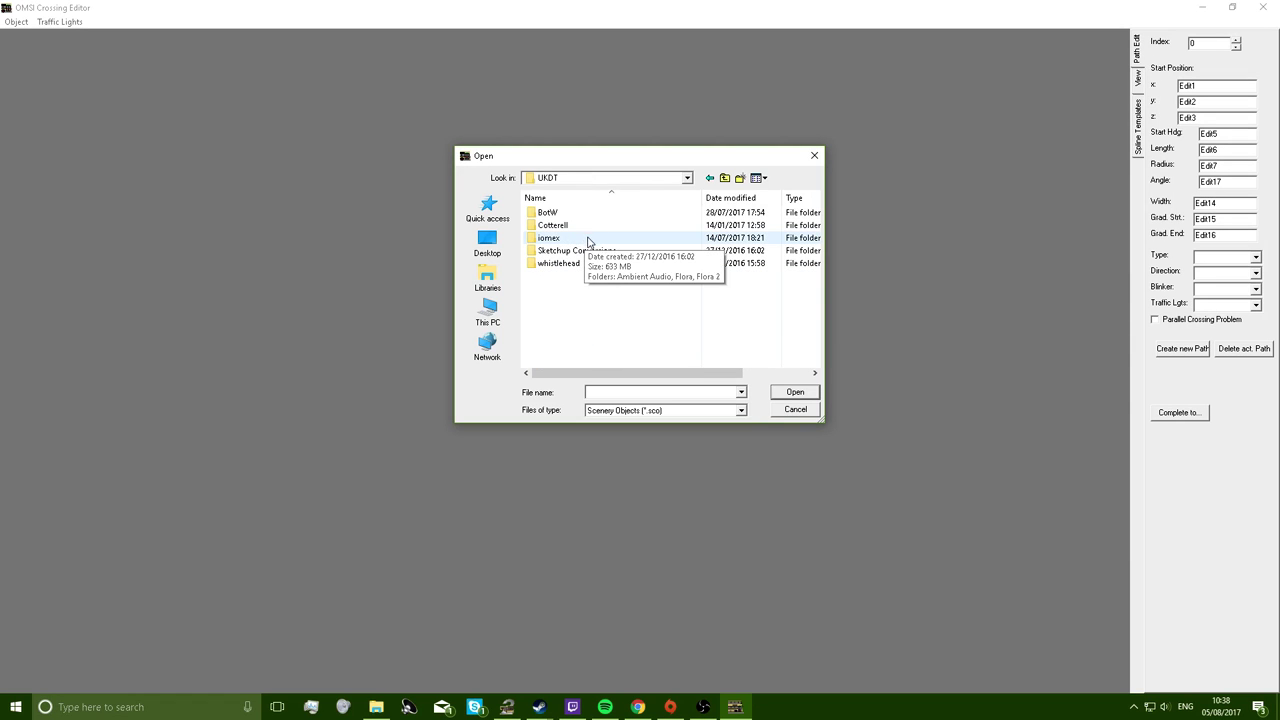
double_click(579, 216)
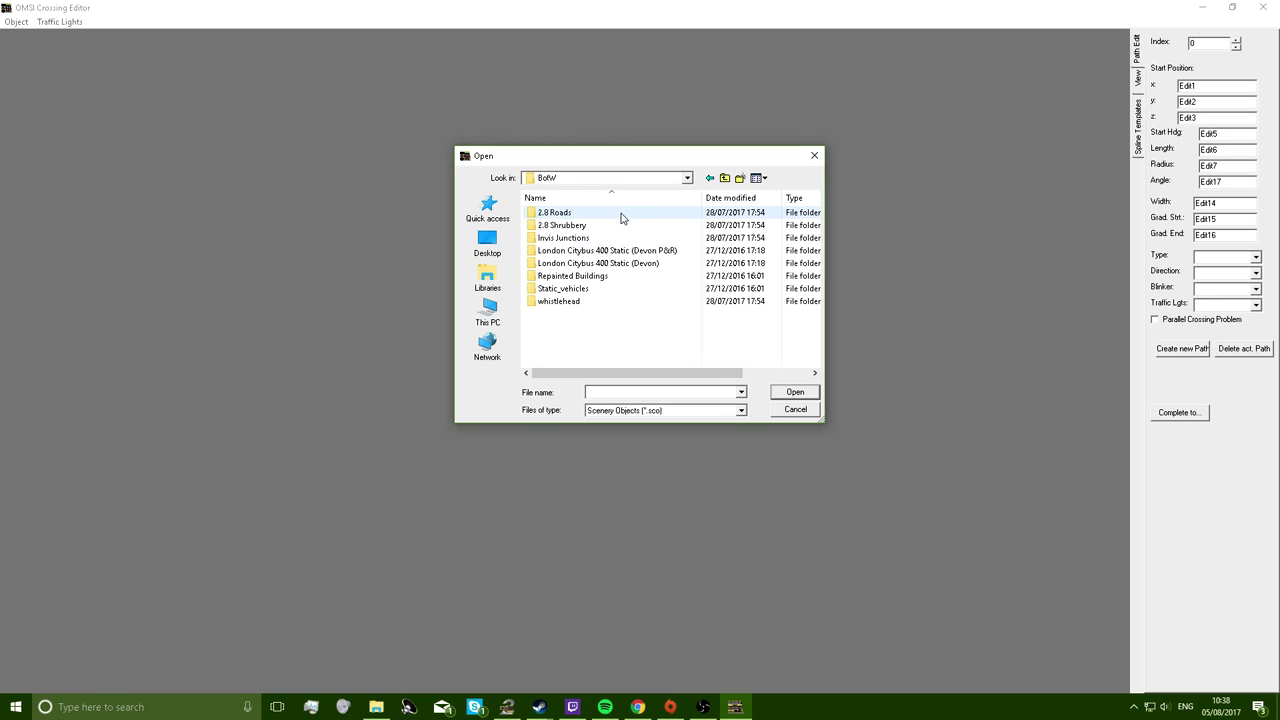
Load the 2_8_Whitehill scenery object from the Invis Junctions folder's 2_8_Whitehill subfolder.
double_click(617, 216)
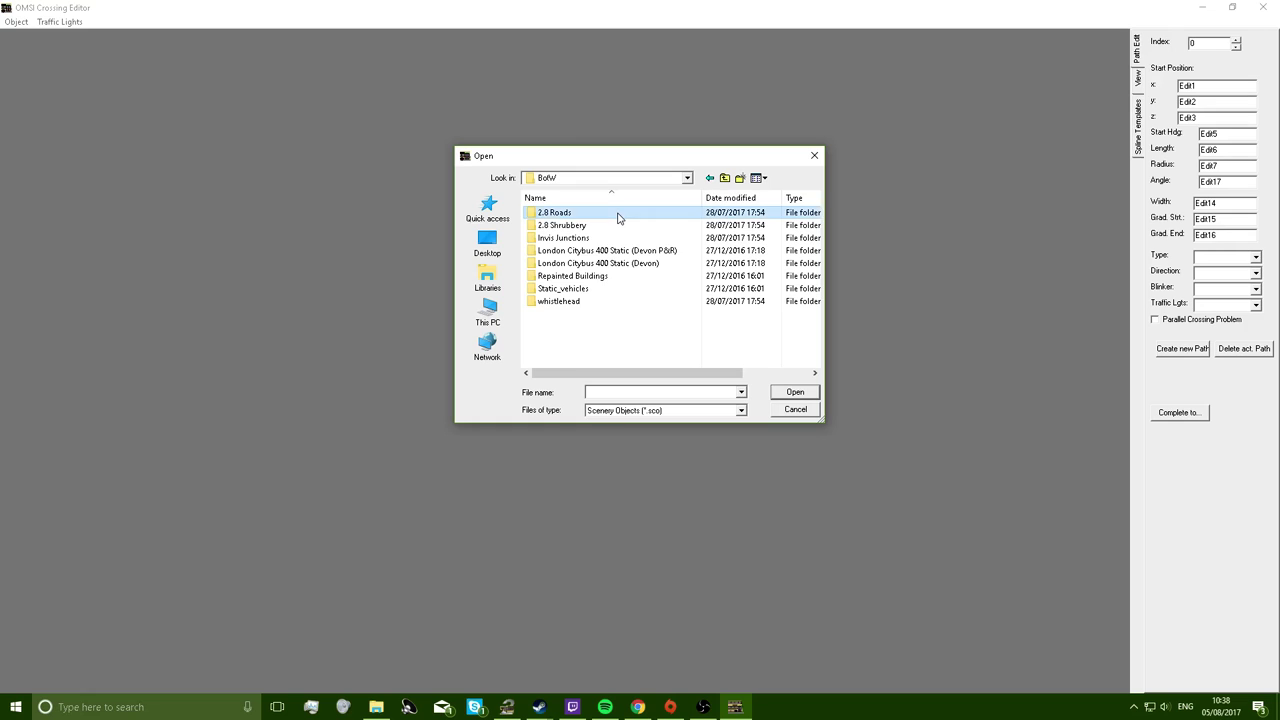
left_click(714, 179)
double_click(584, 237)
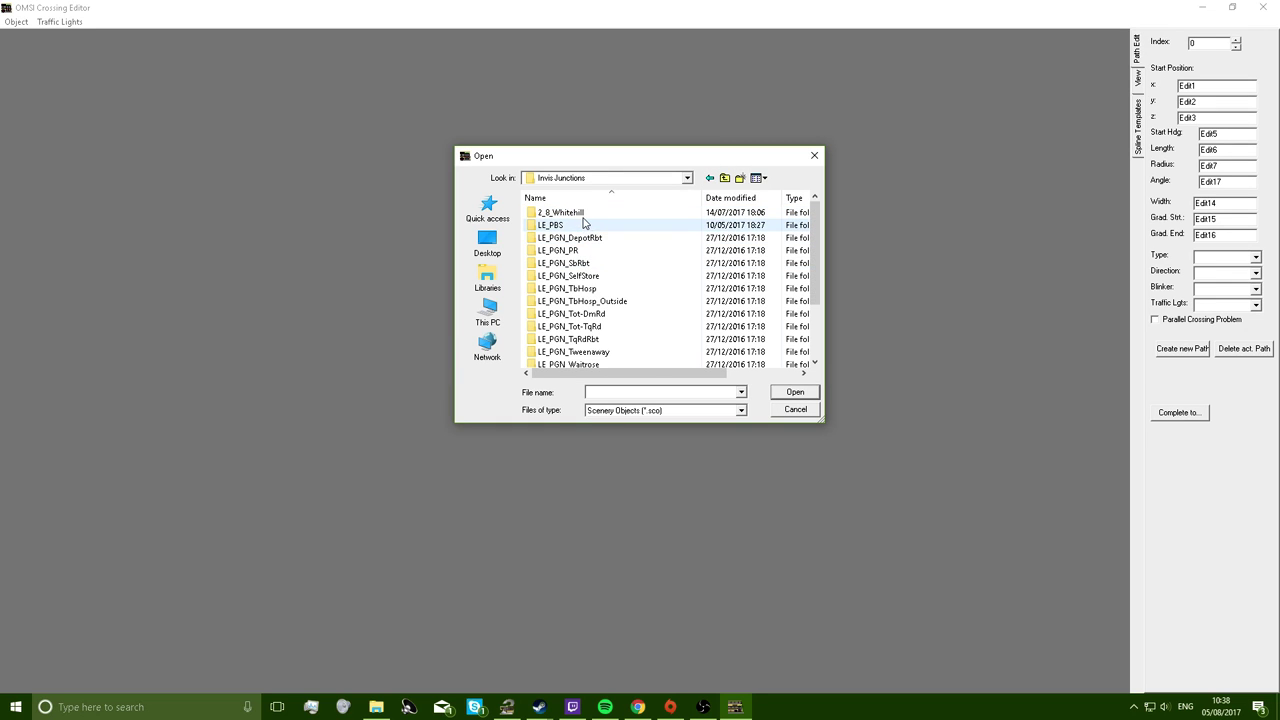
double_click(584, 214)
left_click(574, 240)
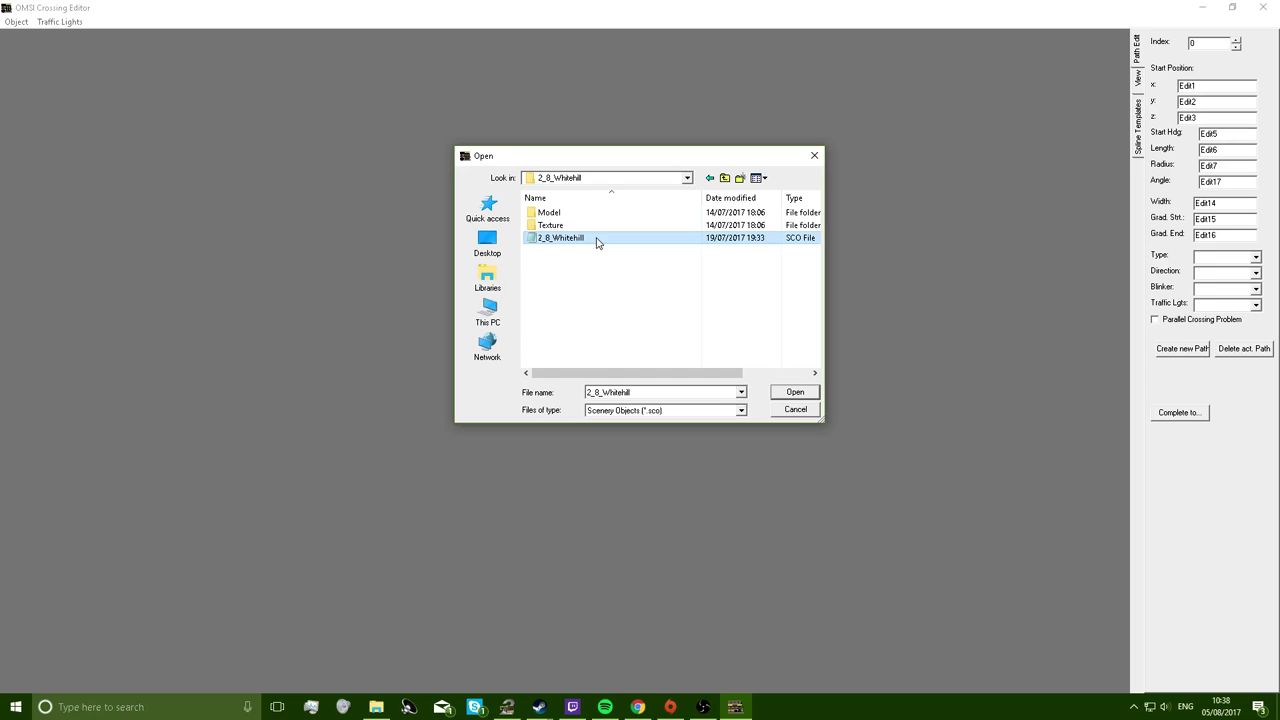
double_click(596, 240)
Delete all existing paths from the loaded 2_8_Whitehill junction.
scroll(663, 373, "up", 5)
left_click_drag(589, 330, 552, 288)
left_click_drag(737, 318, 814, 357)
left_click_drag(281, 447, 720, 500)
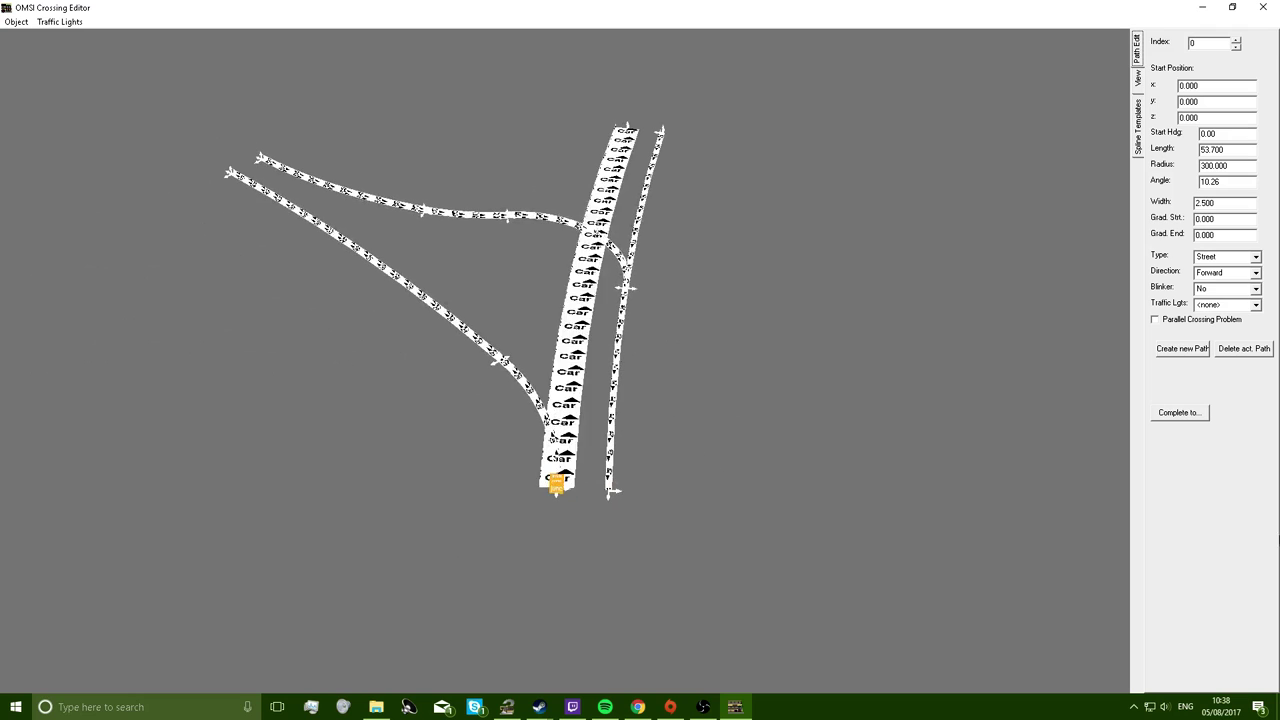
mouse_move(605, 707)
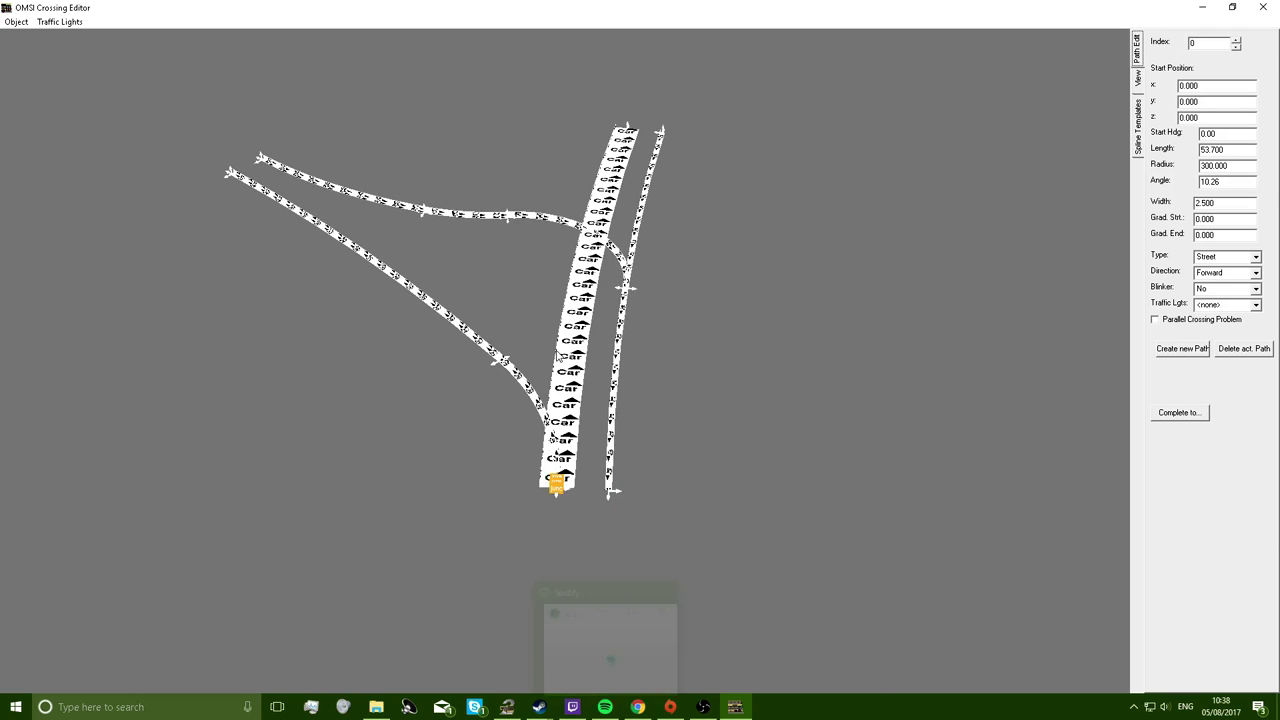
left_click(1248, 357)
left_click(1258, 352)
left_click(1258, 352)
left_click(1258, 352)
left_click(1258, 352)
left_click(1258, 352)
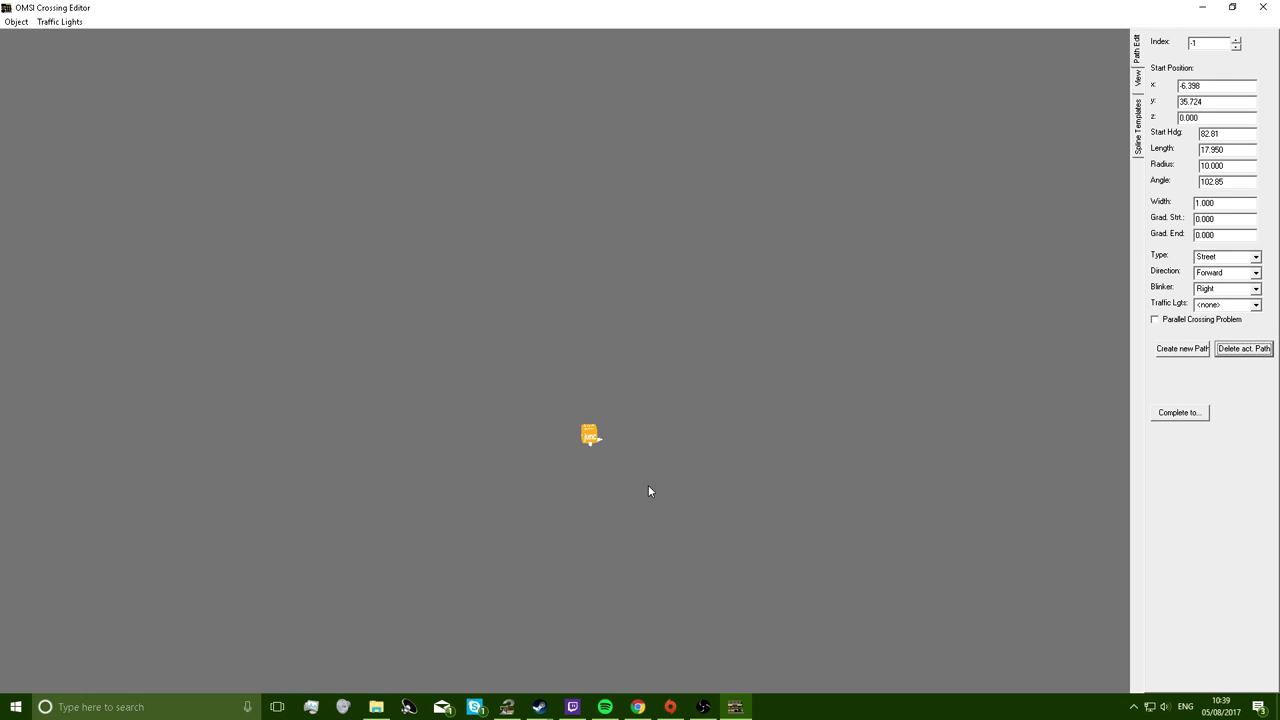
Save the emptied 2_8_Whitehill object.
left_click(14, 23)
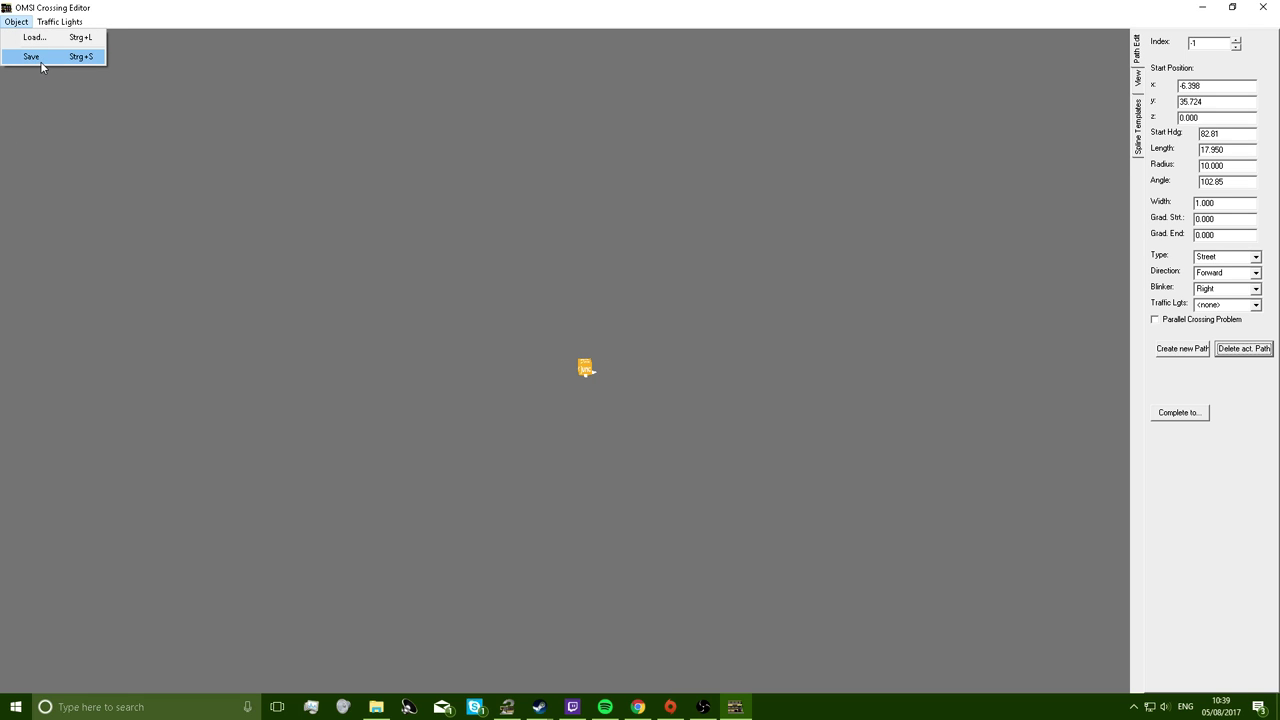
left_click(42, 60)
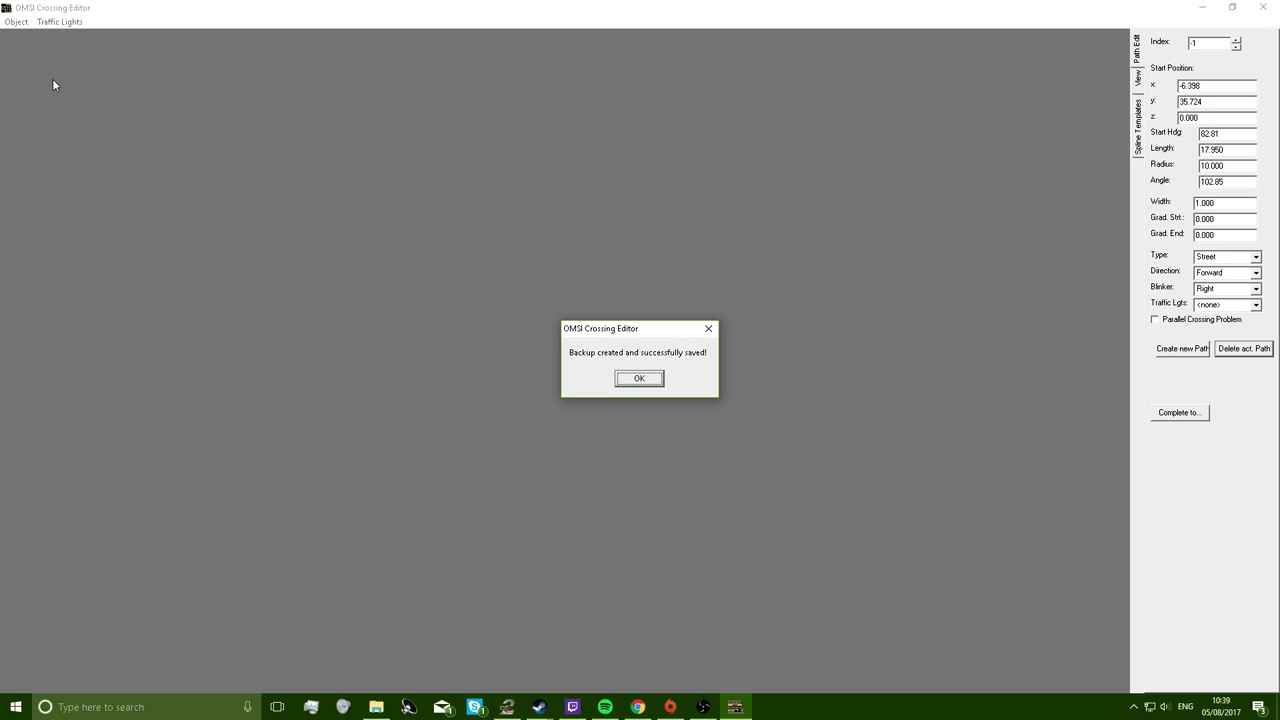
left_click(710, 328)
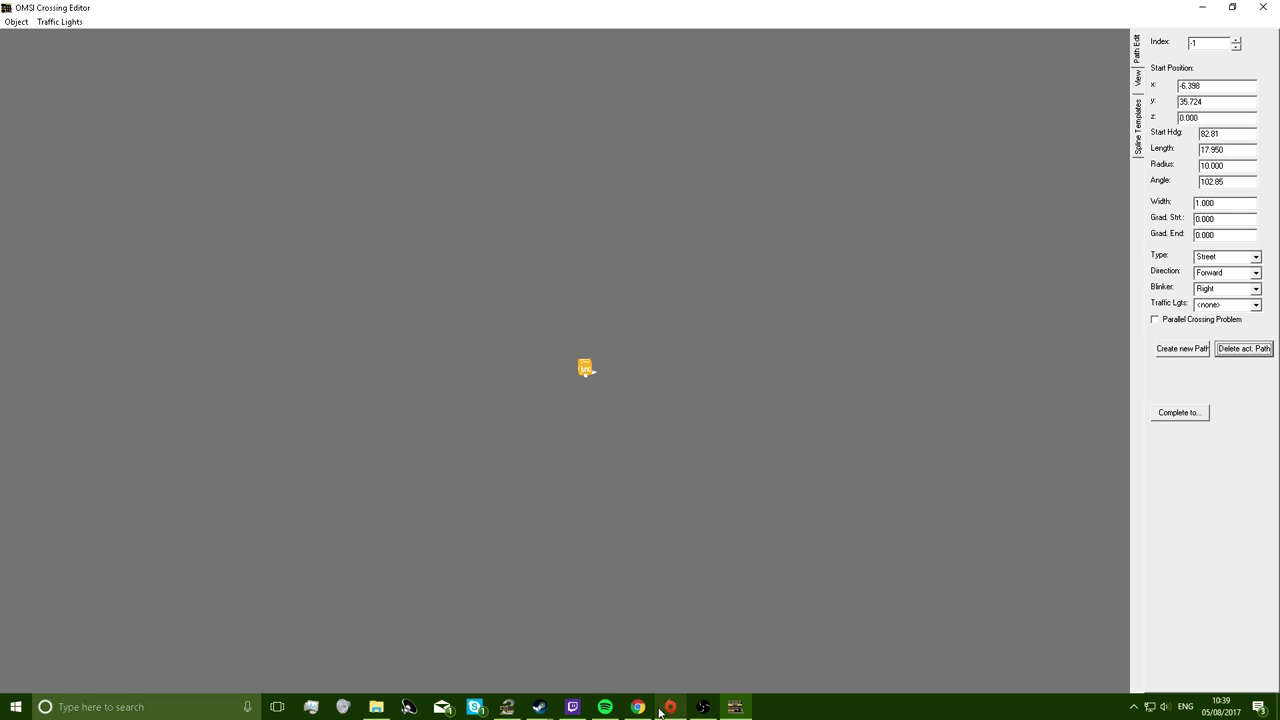
Switch to File Explorer and open the OMSI 2 Sceneryobjects folder in a separate window.
left_click(377, 707)
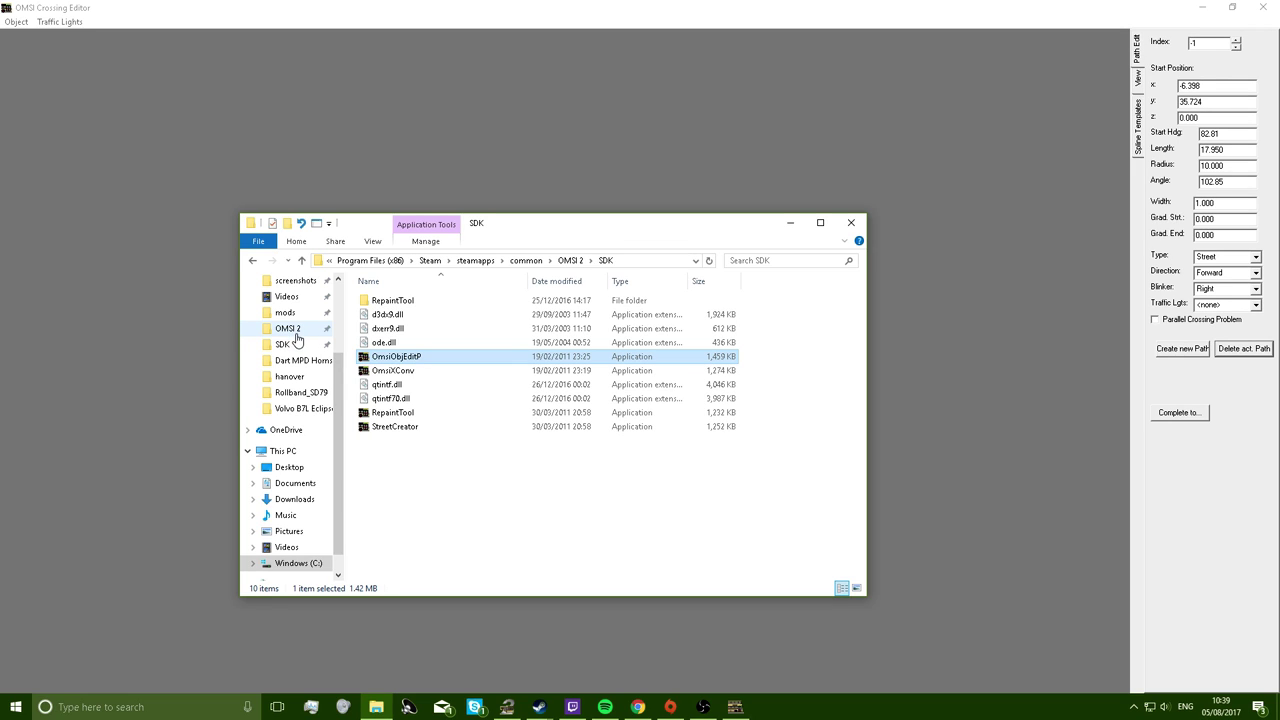
left_click(510, 511)
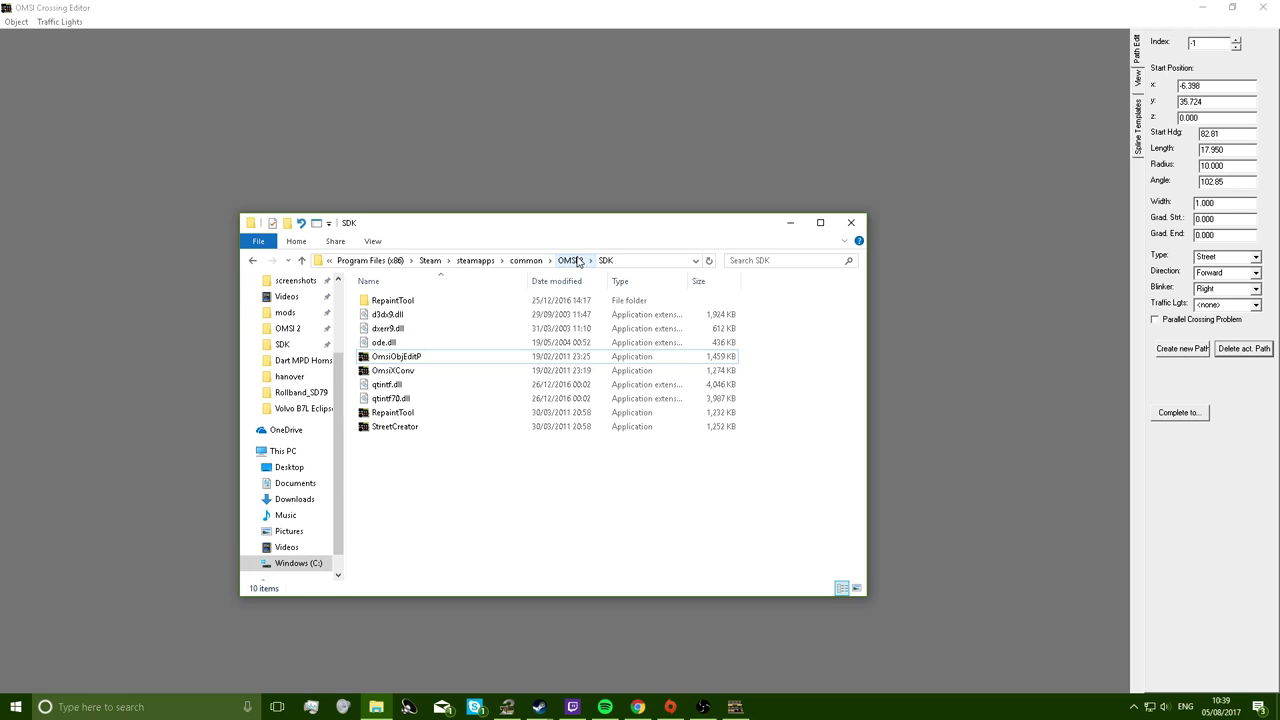
left_click(300, 331)
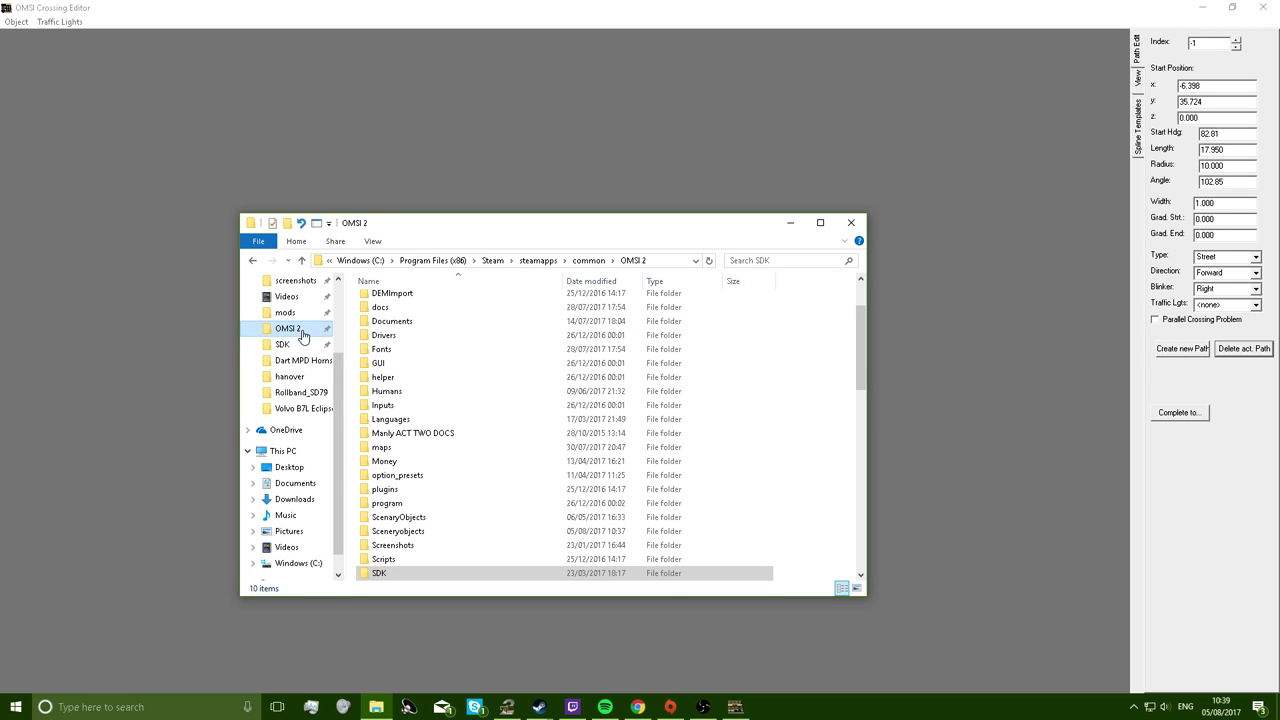
left_click(432, 531)
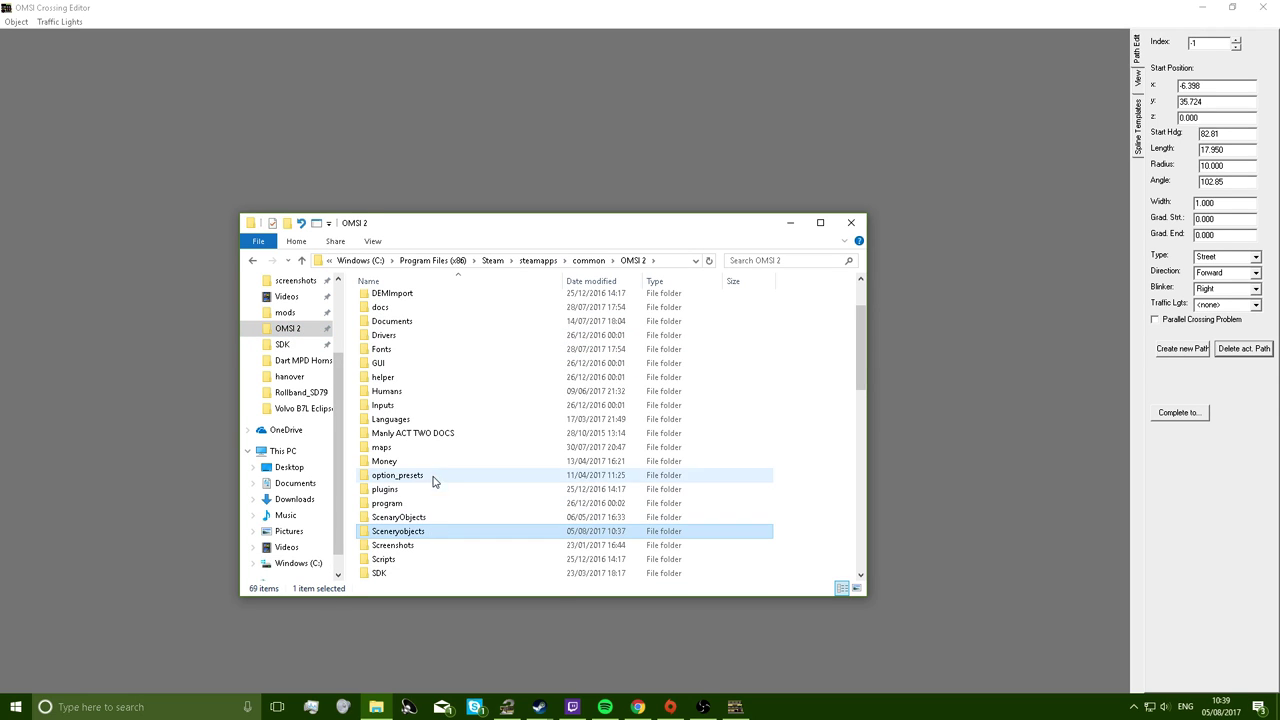
double_click(423, 535, "ctrl")
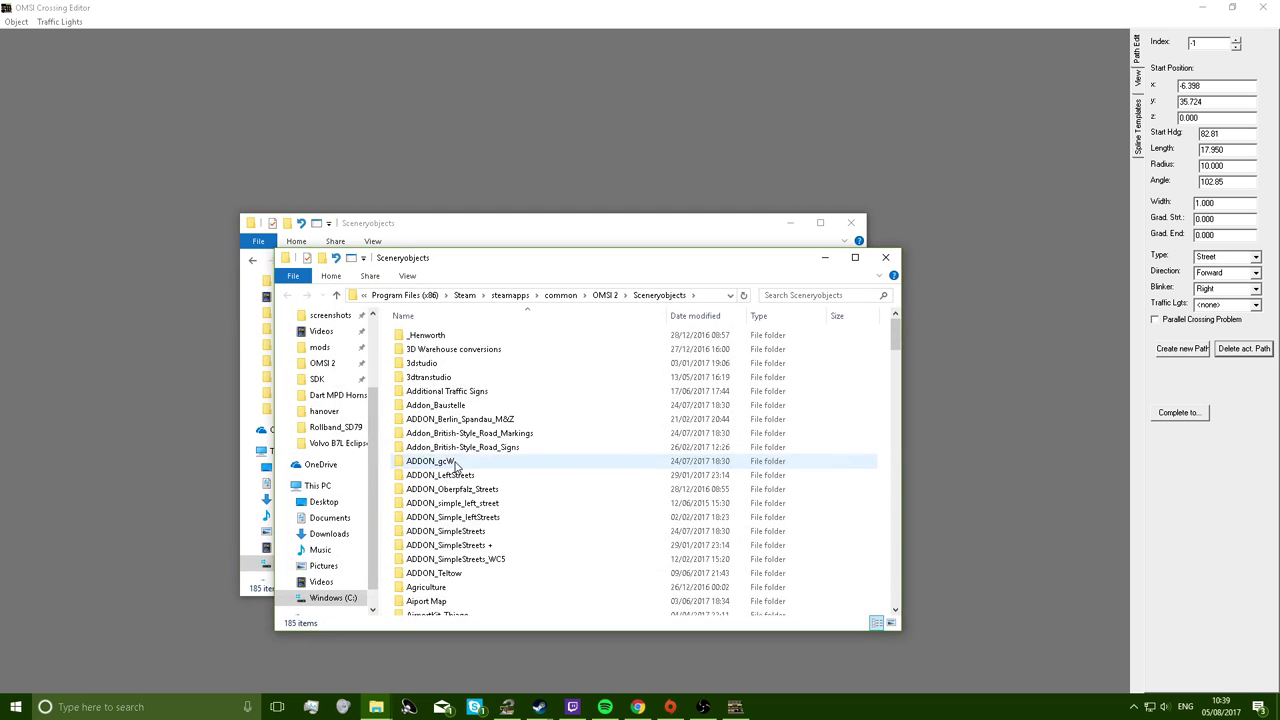
Browse through UKDT, BotW and Invis Junctions to the 2_8_Whitehill folder and copy the 2_8_Whitehill SCO file.
type("uk")
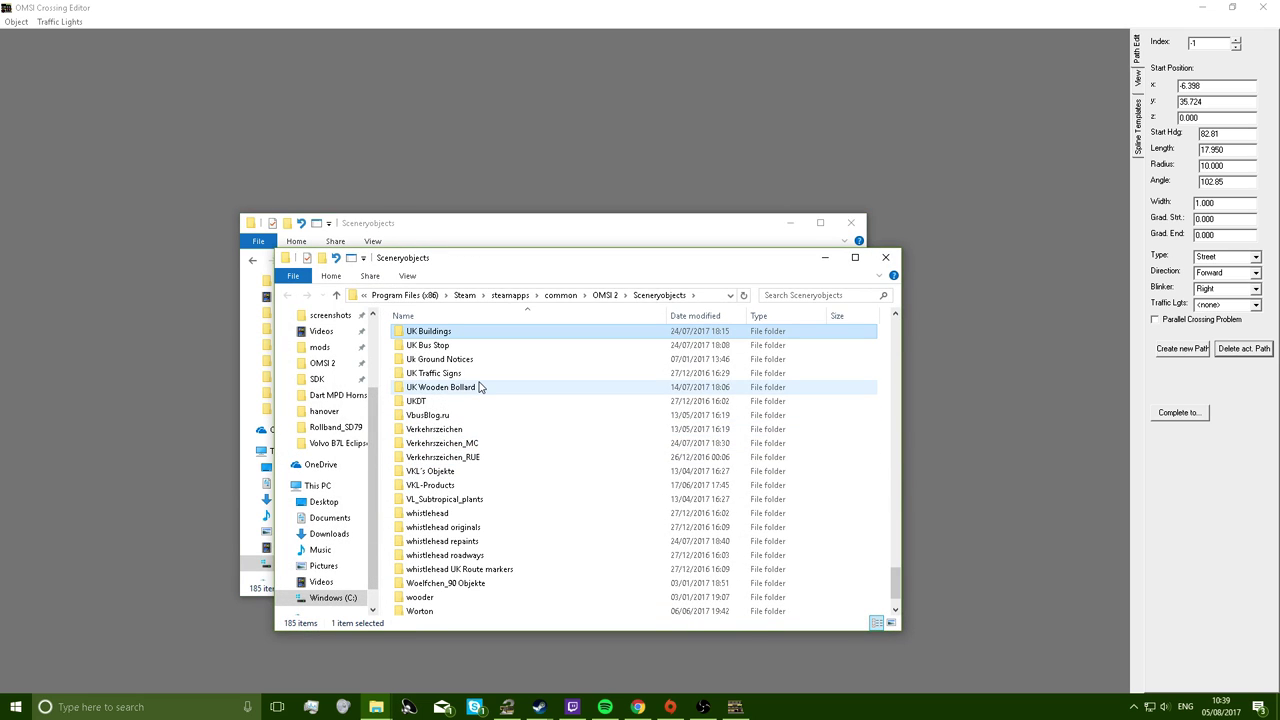
double_click(416, 401)
double_click(430, 333)
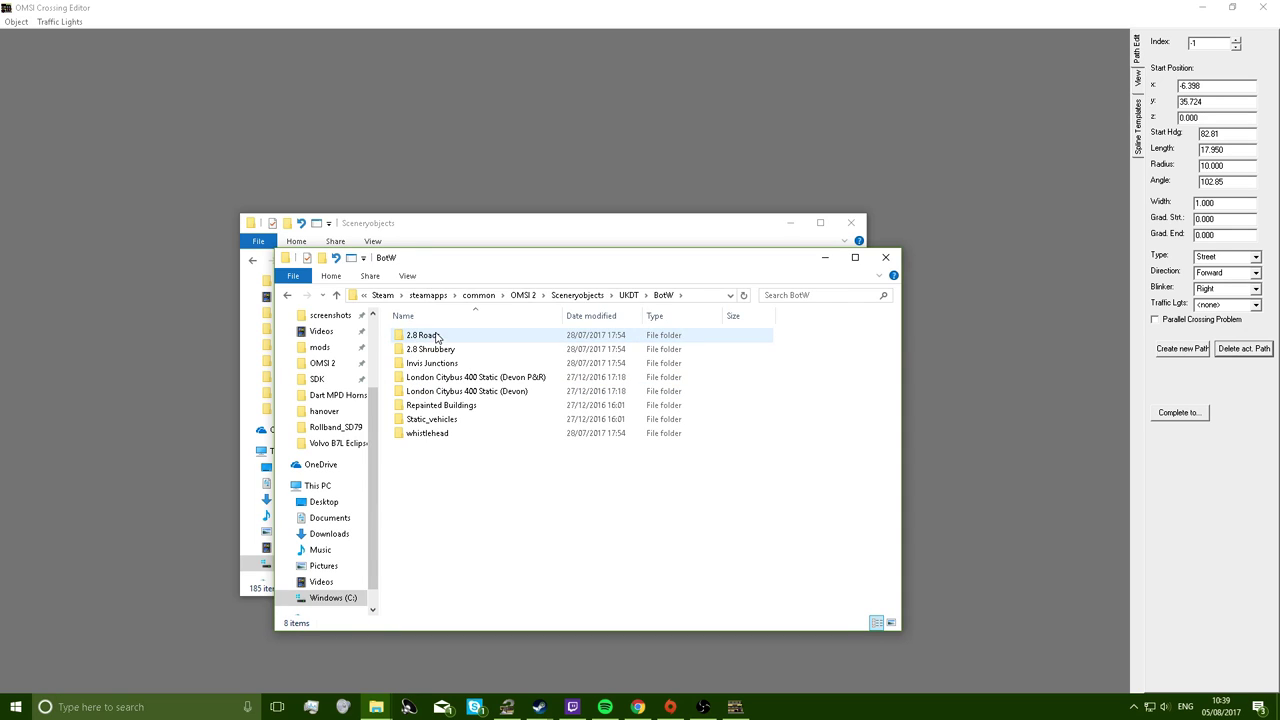
double_click(437, 337)
left_click(626, 294)
left_click(437, 368)
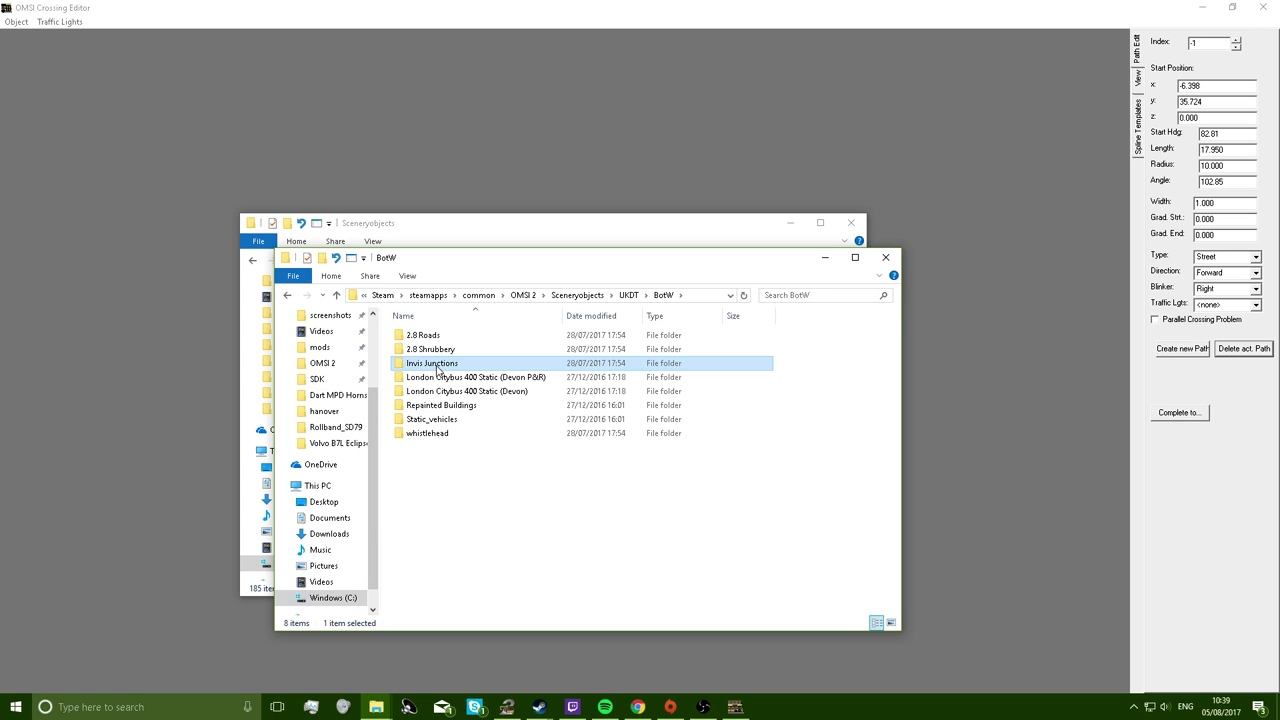
double_click(437, 368)
double_click(440, 365)
left_click(455, 363)
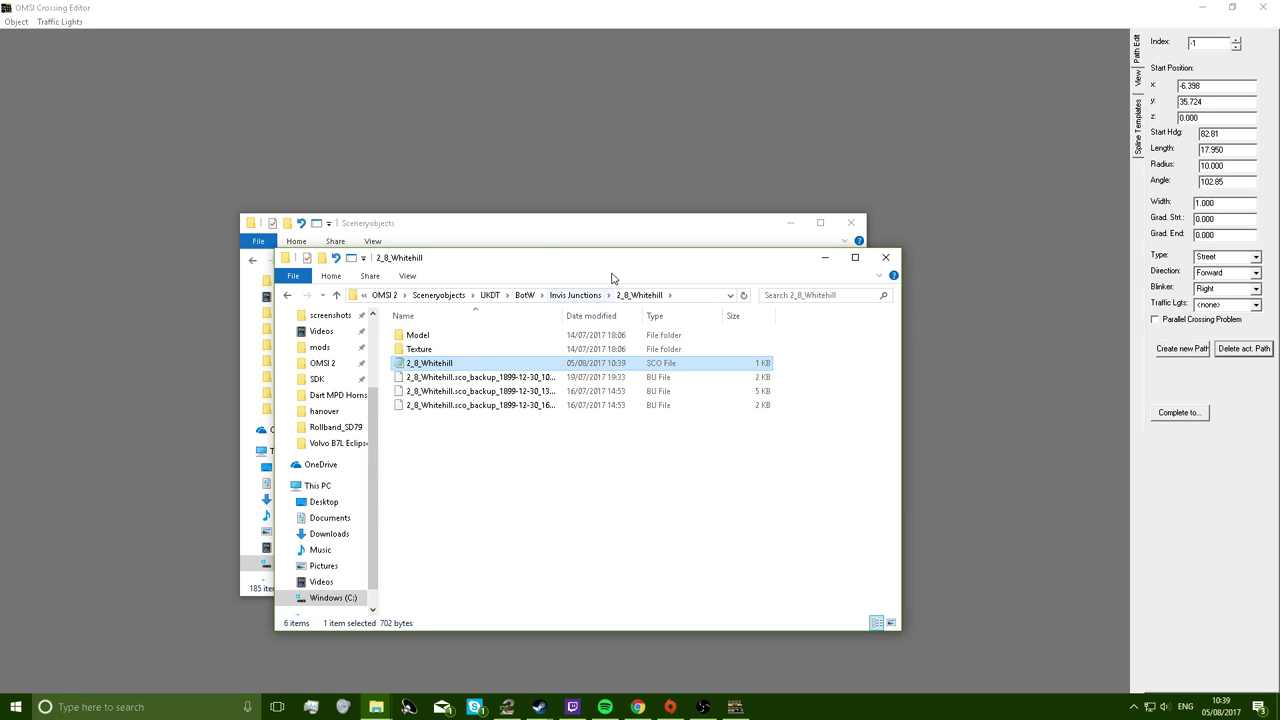
Paste the 2_8_Whitehill SCO file into the Map Name Junc folder using the other Sceneryobjects window.
left_click(531, 236)
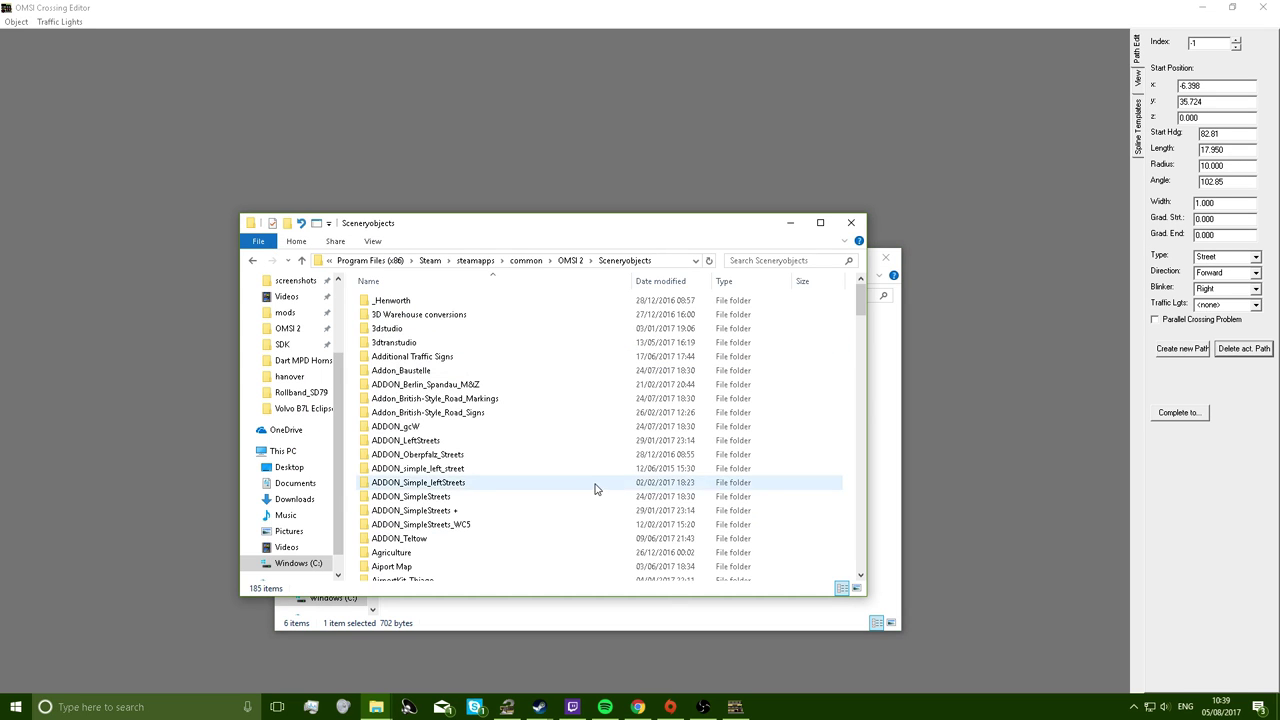
scroll(594, 490, "down", 9)
scroll(594, 510, "up", 10)
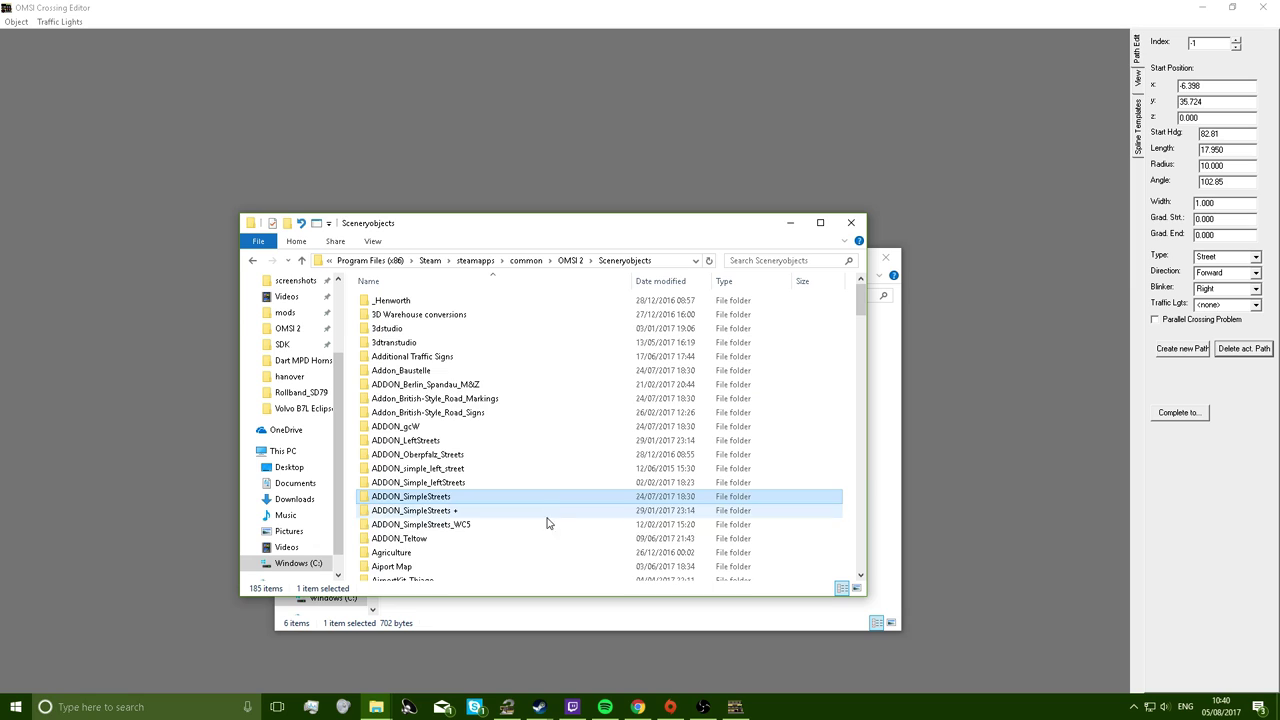
type("man")
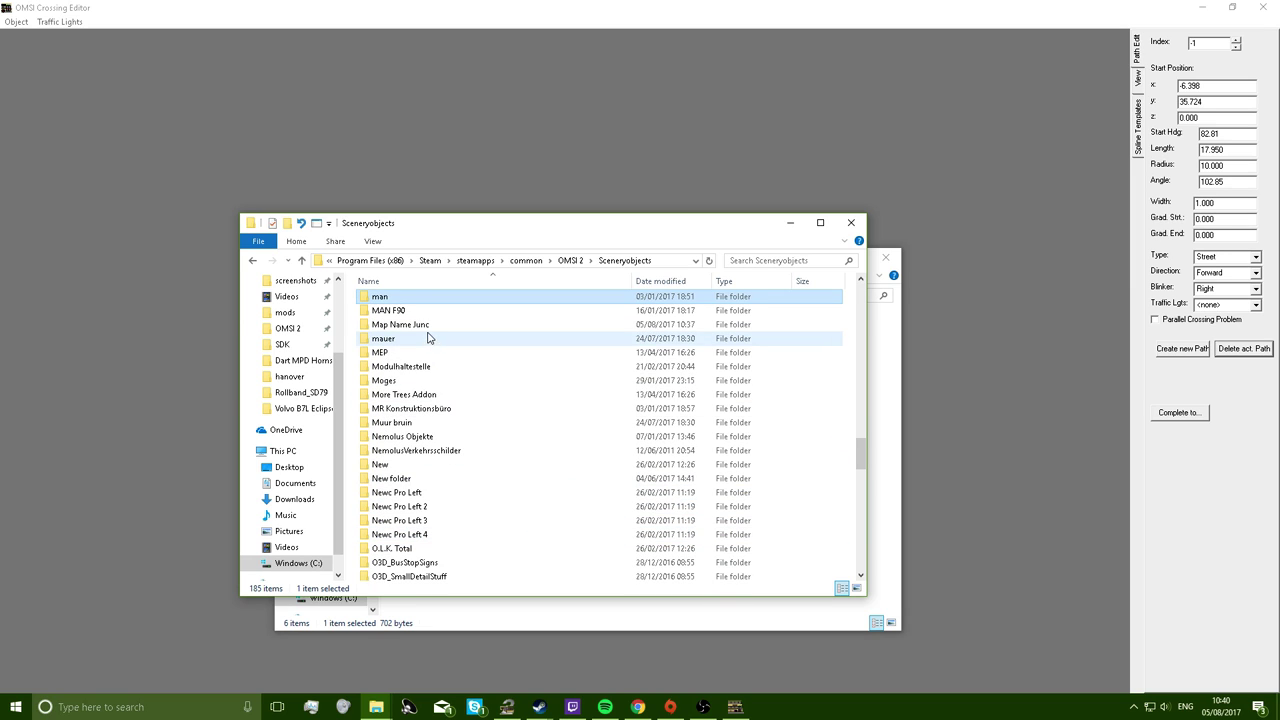
double_click(430, 325)
key("ctrl+v")
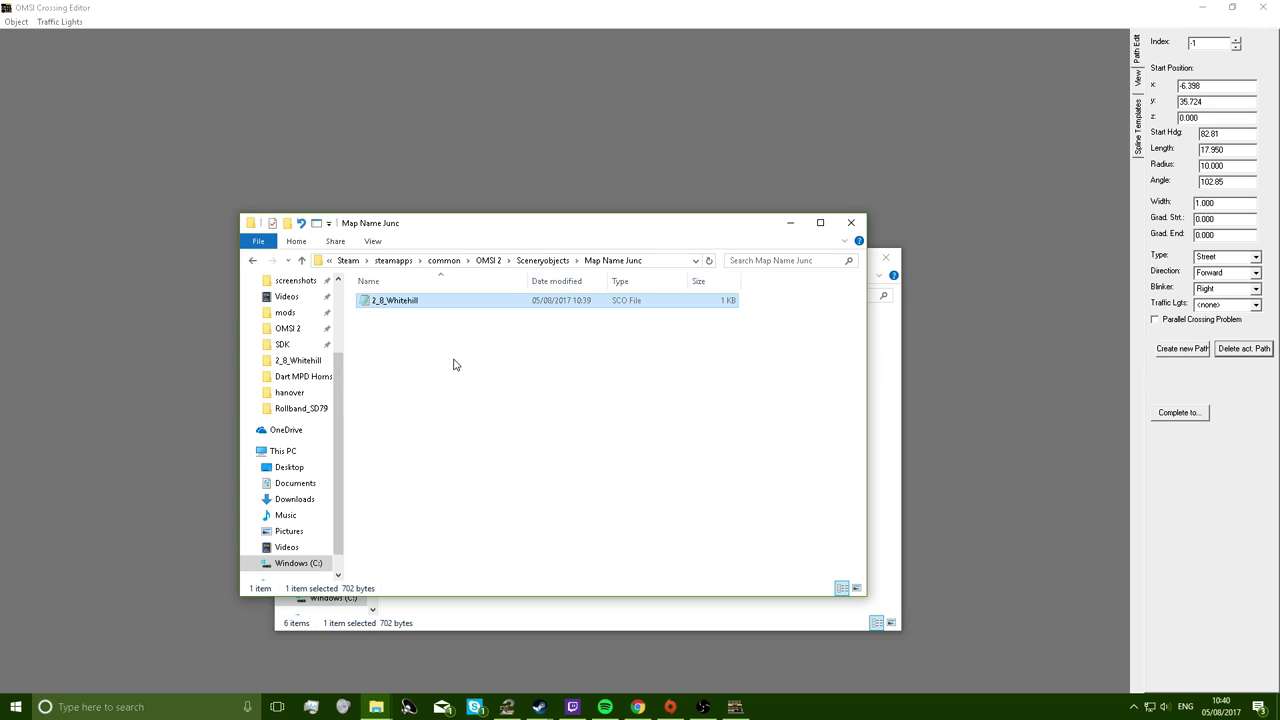
Copy the Model and Texture folders with the 2_8_Whitehill SCO file into Map Name Junc, and return to the OMSI Crossing Editor.
left_click(886, 333)
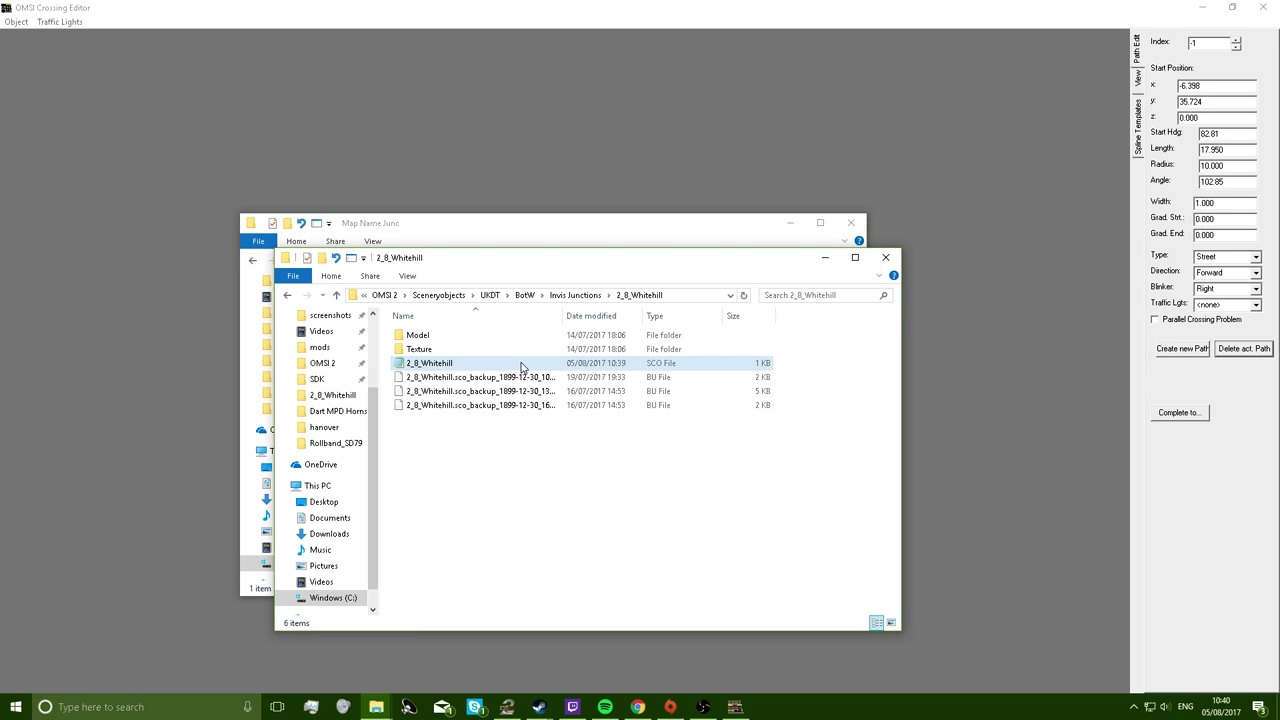
left_click_drag(386, 328, 418, 367)
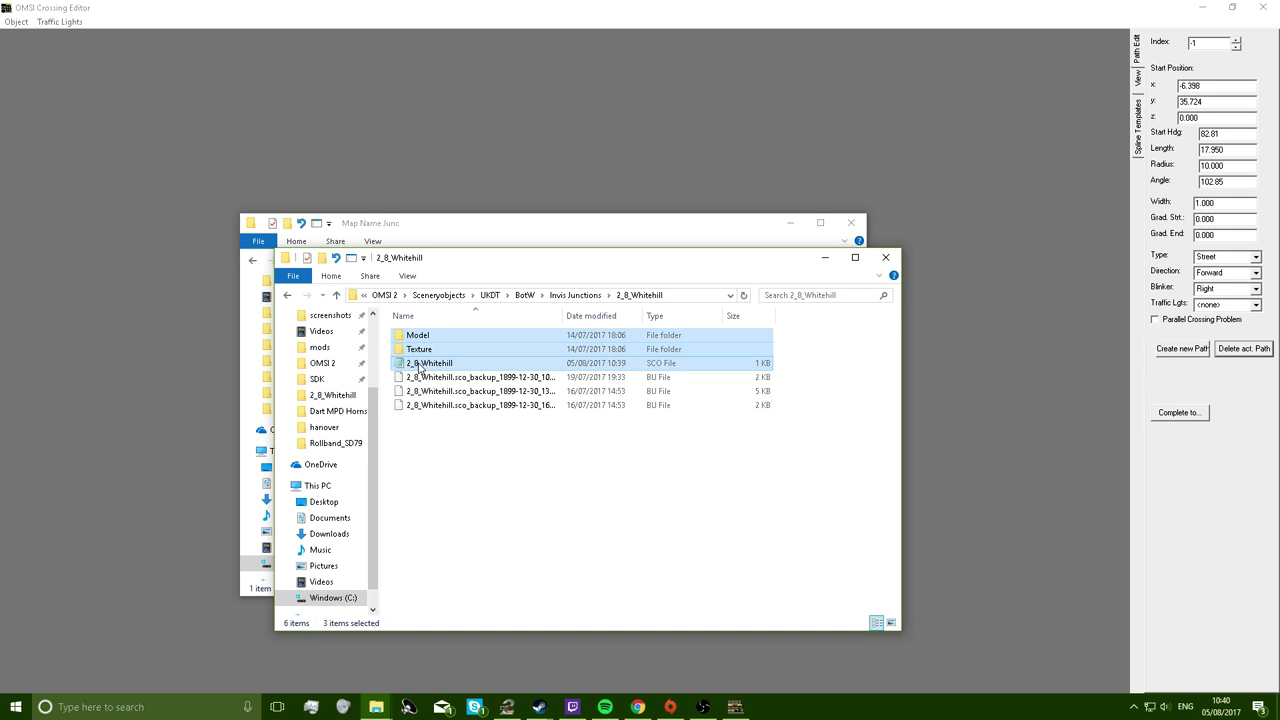
left_click(518, 222)
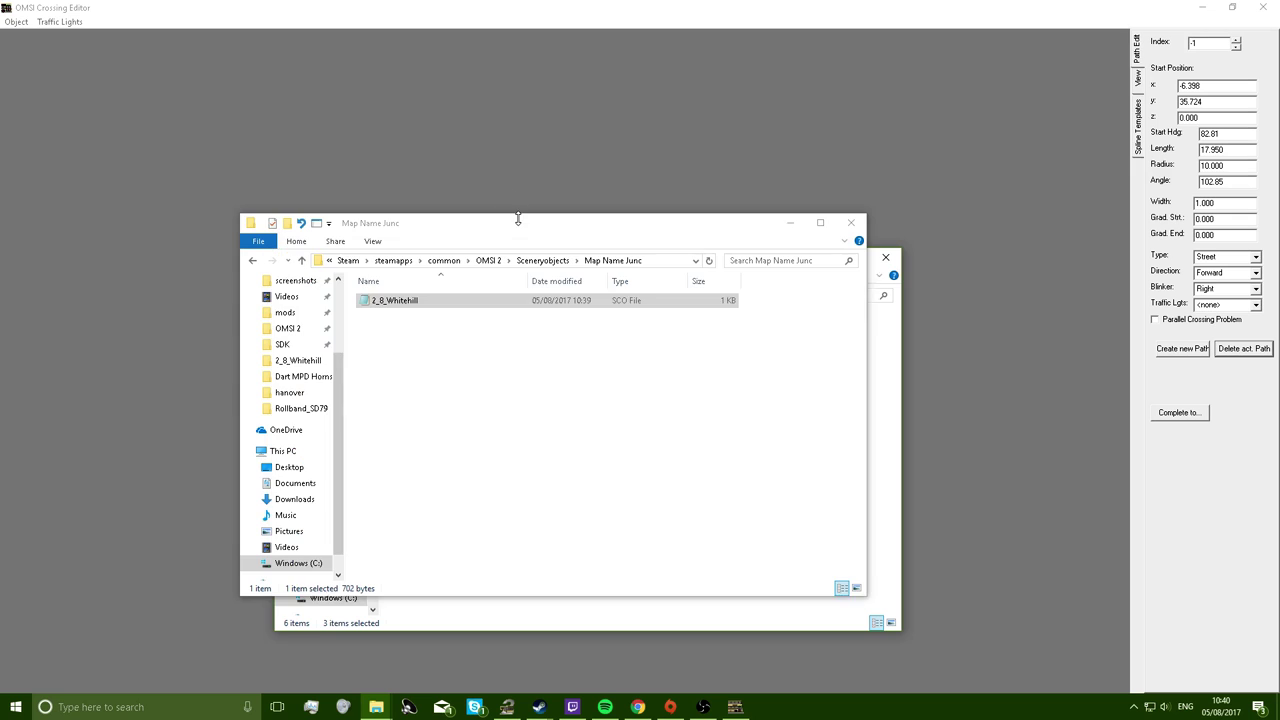
key("ctrl+v")
left_click(394, 260)
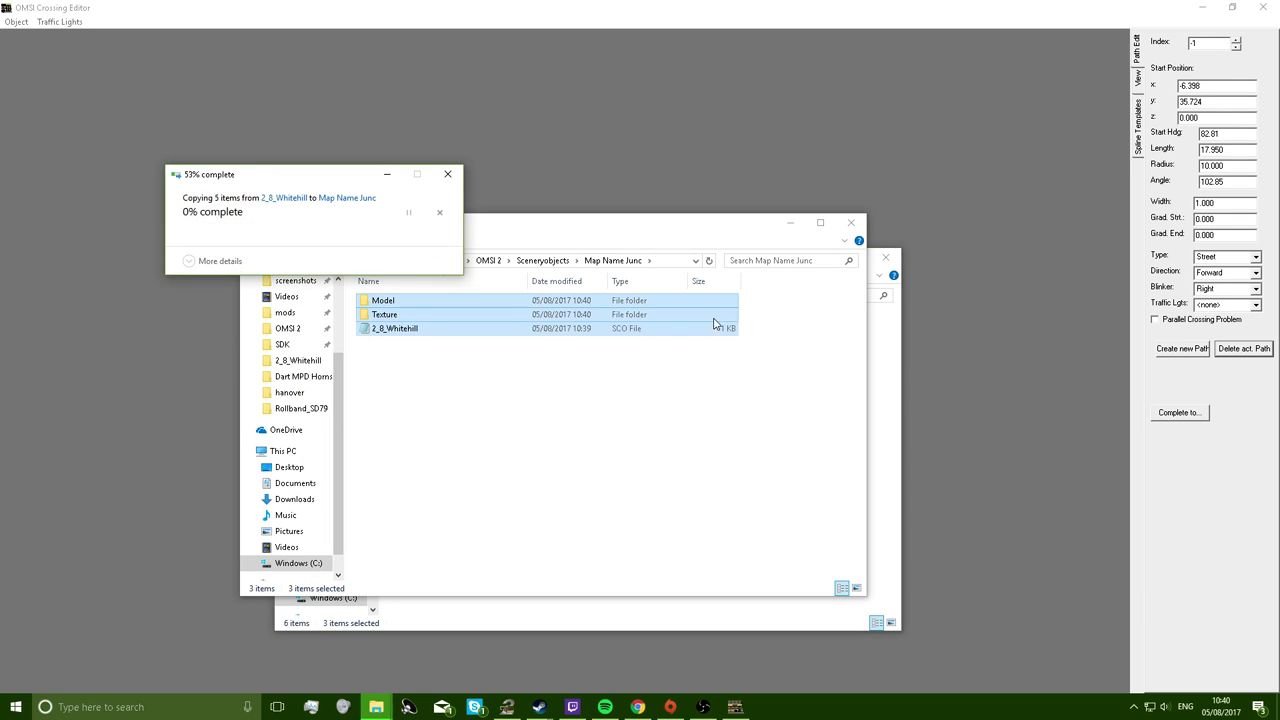
left_click(895, 377)
left_click(168, 124)
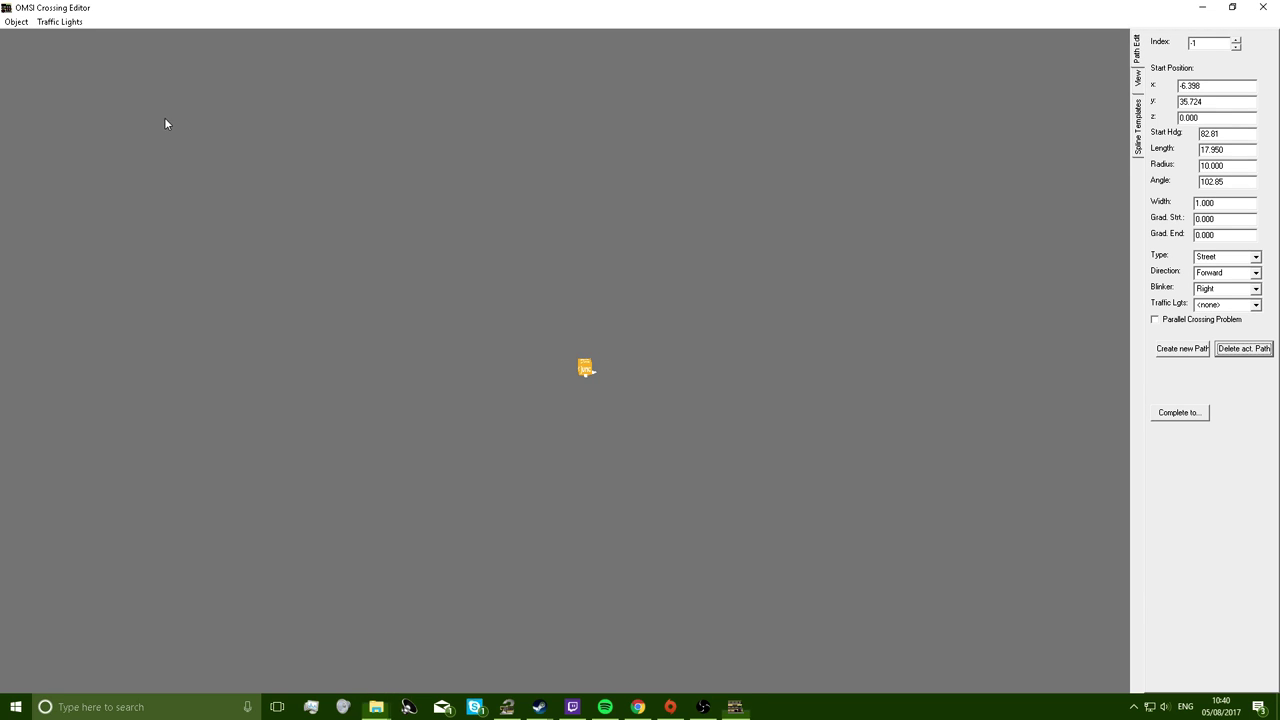
Start loading an object and check the available file types and the Model folder inside 2_8_Whitehill.
left_click(16, 21)
left_click(30, 35)
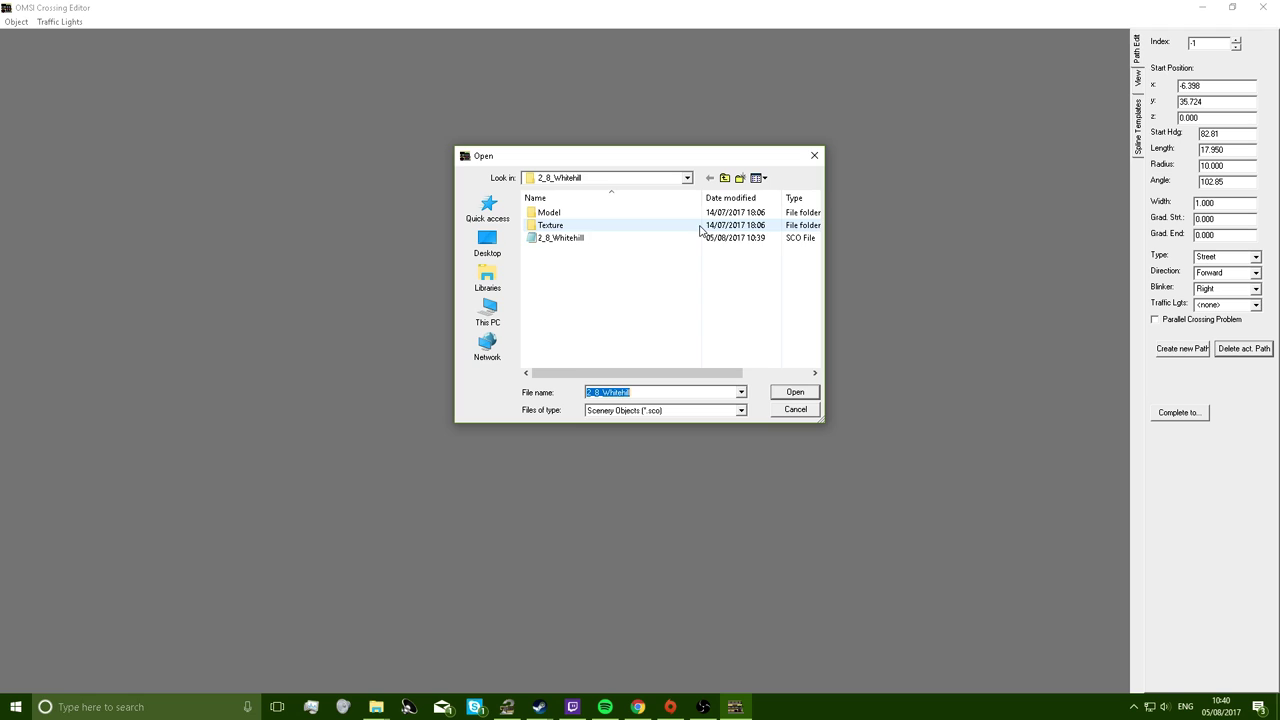
left_click(715, 413)
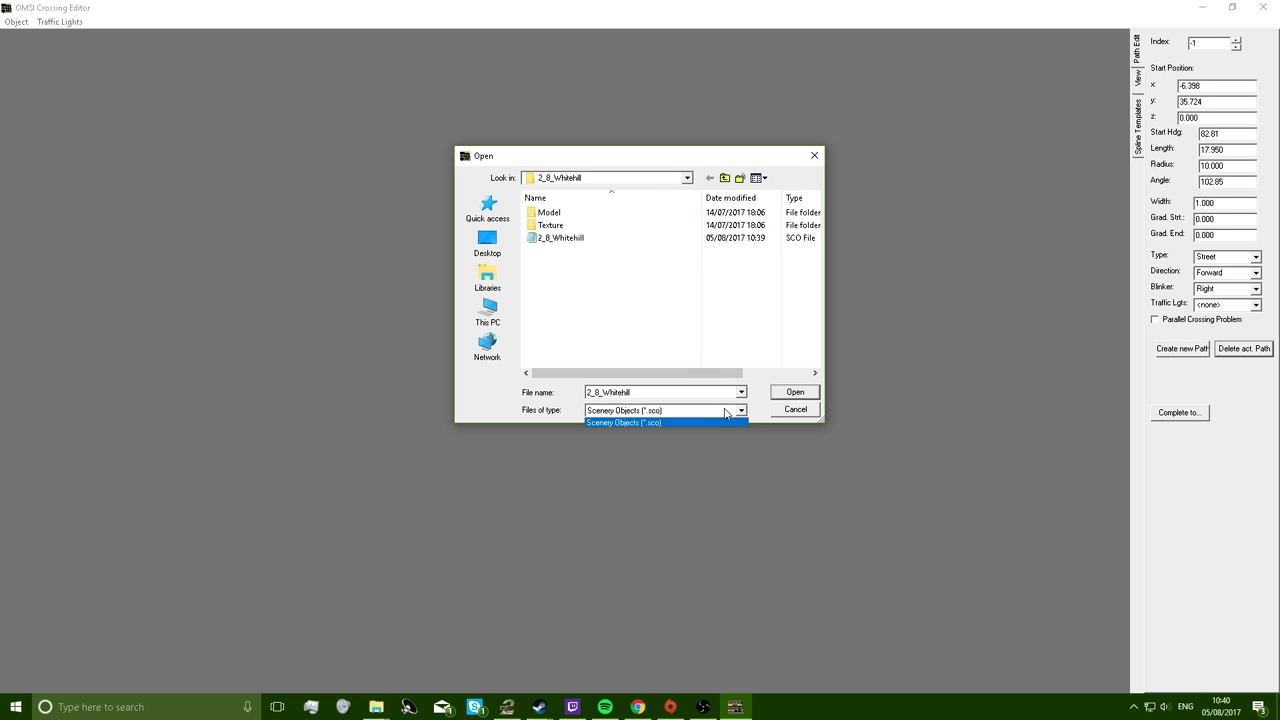
left_click(725, 415)
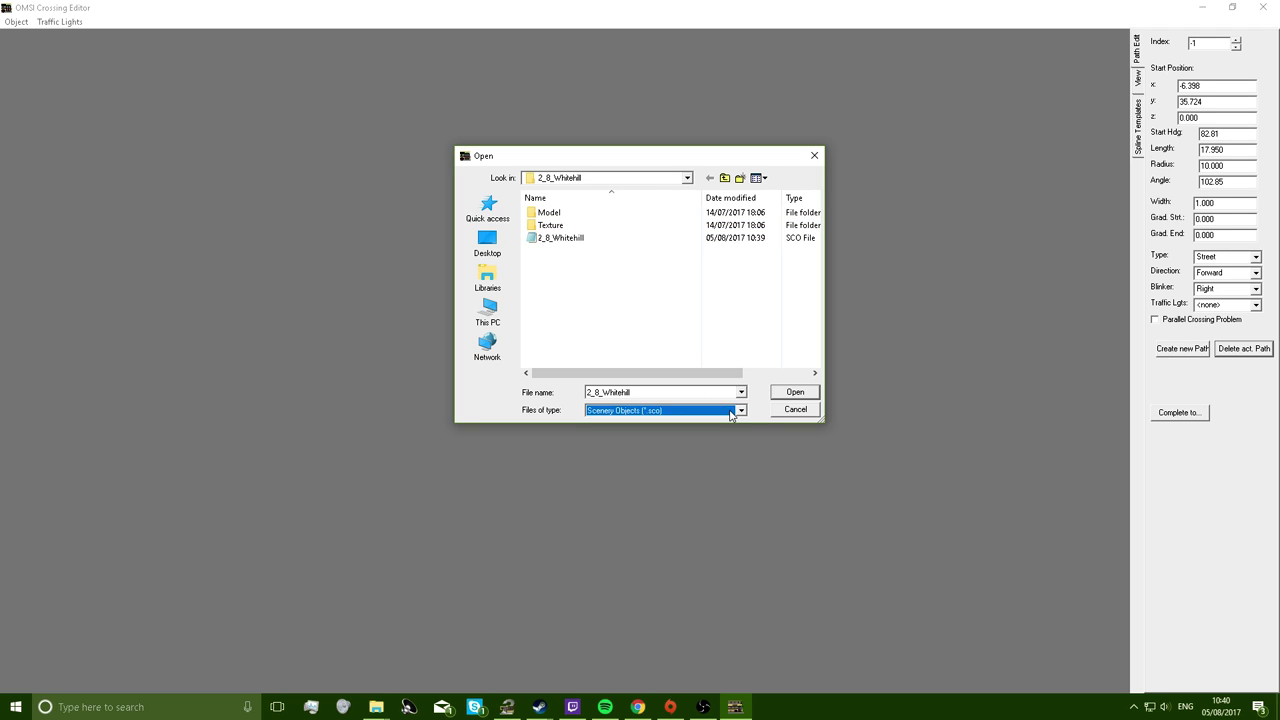
double_click(643, 214)
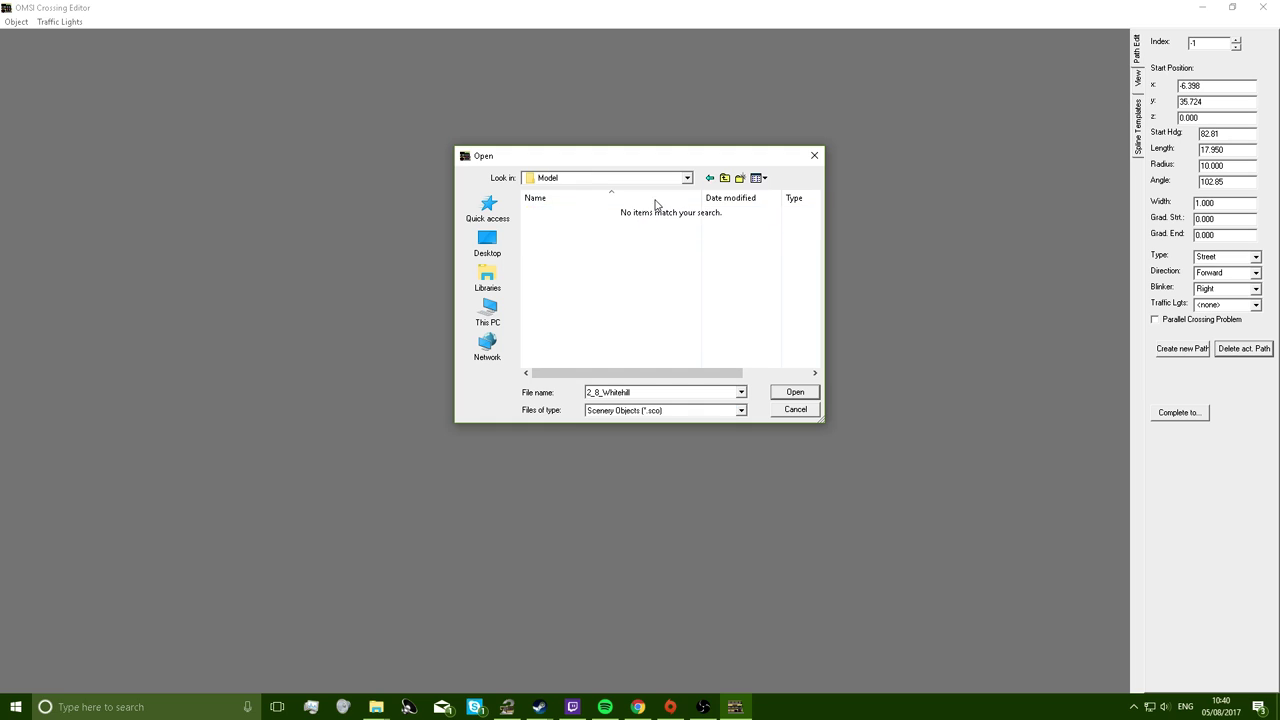
left_click(717, 179)
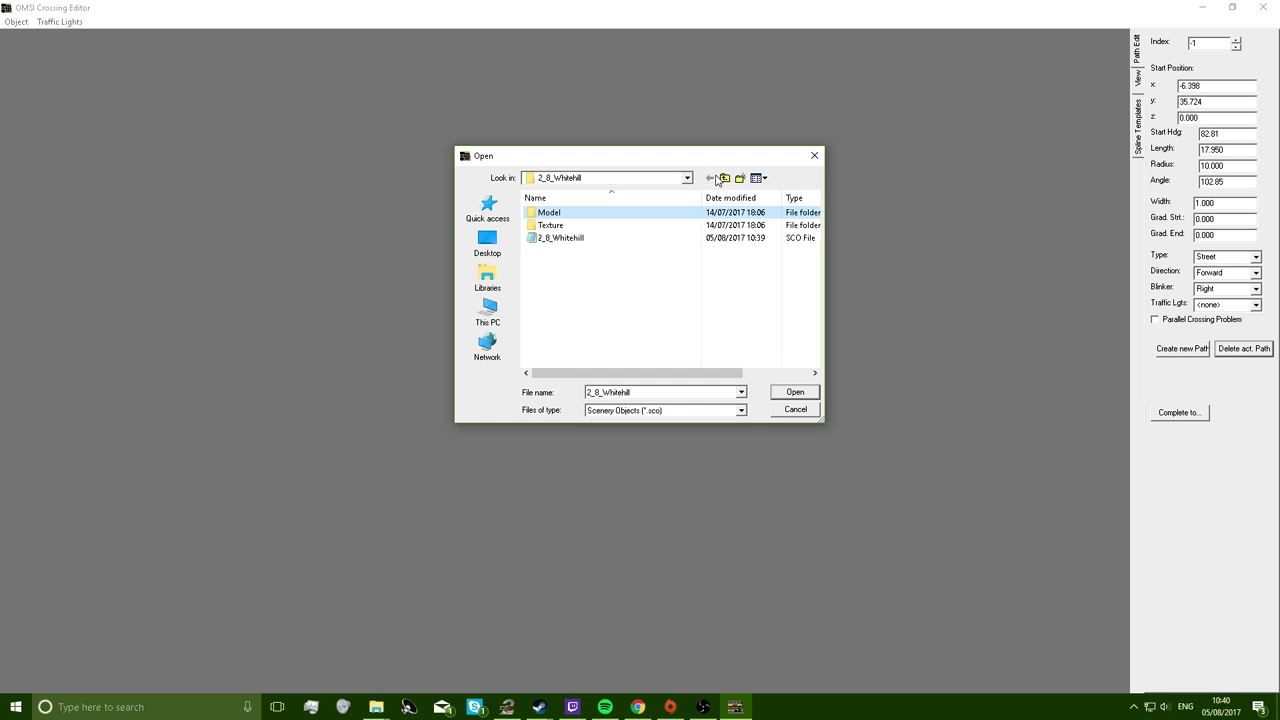
Switch back to the File Explorer window showing the original 2_8_Whitehill folder.
key("super")
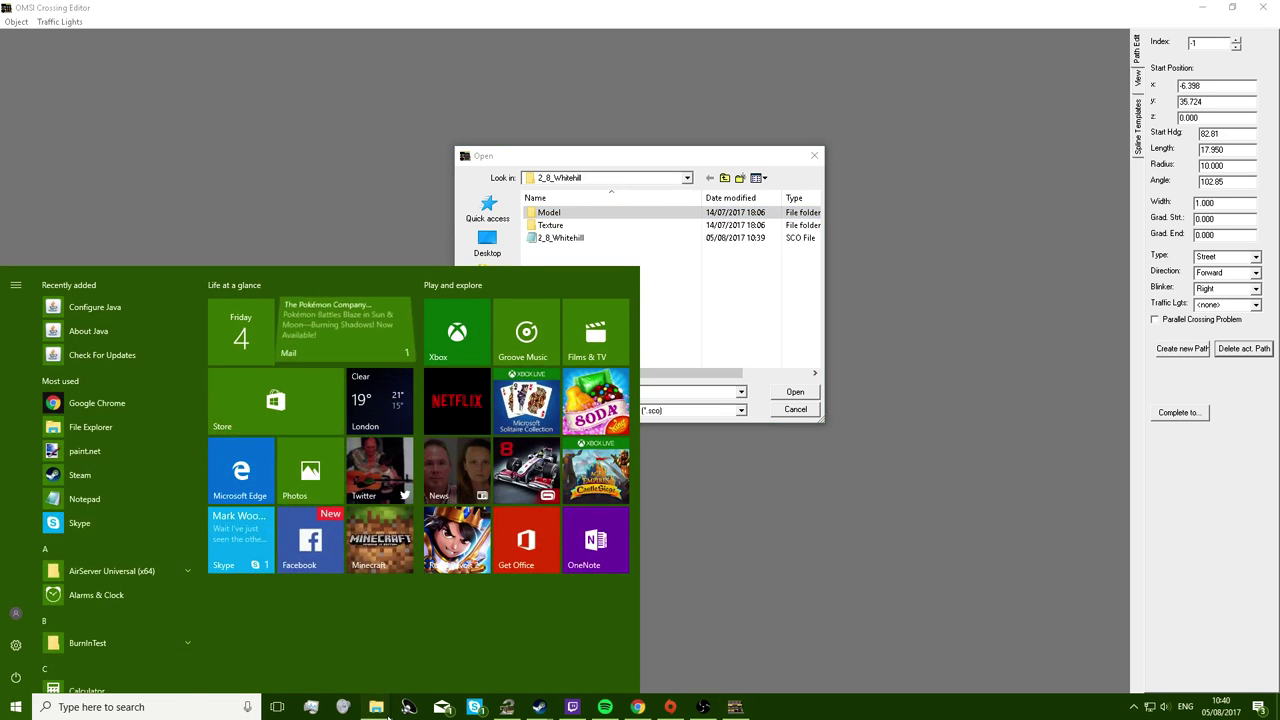
mouse_move(376, 707)
left_click(356, 662)
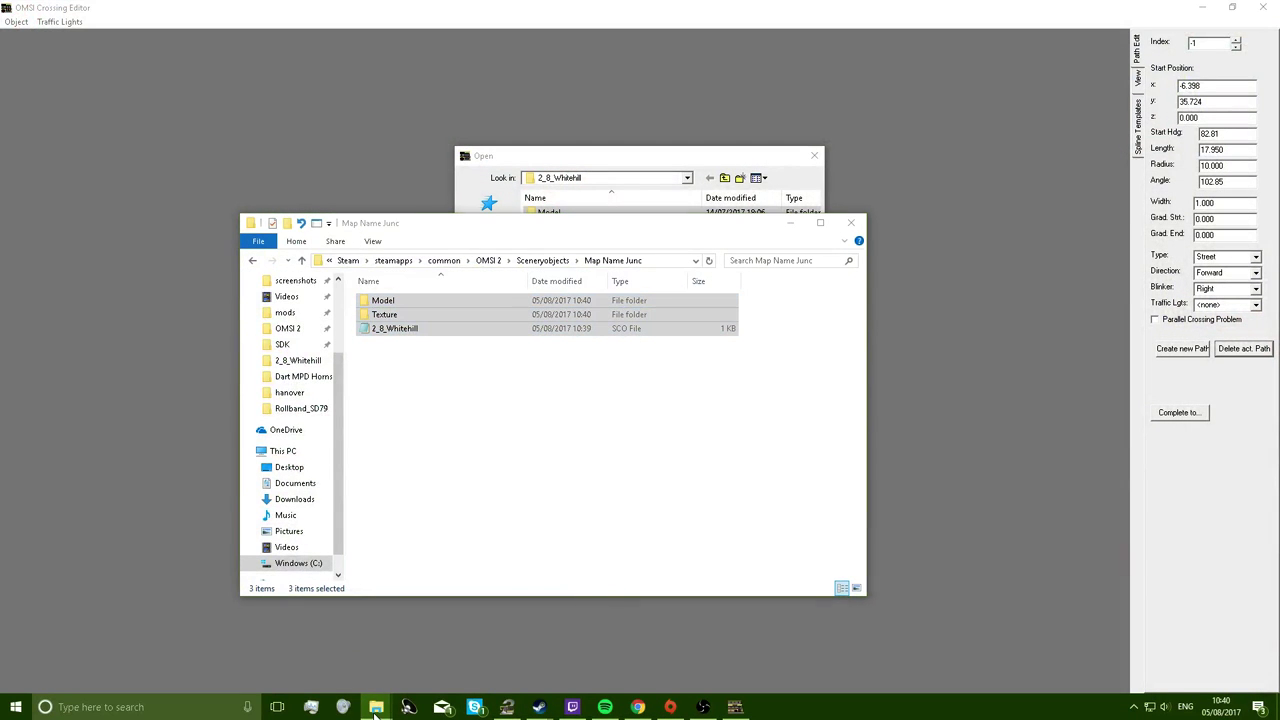
left_click(423, 665)
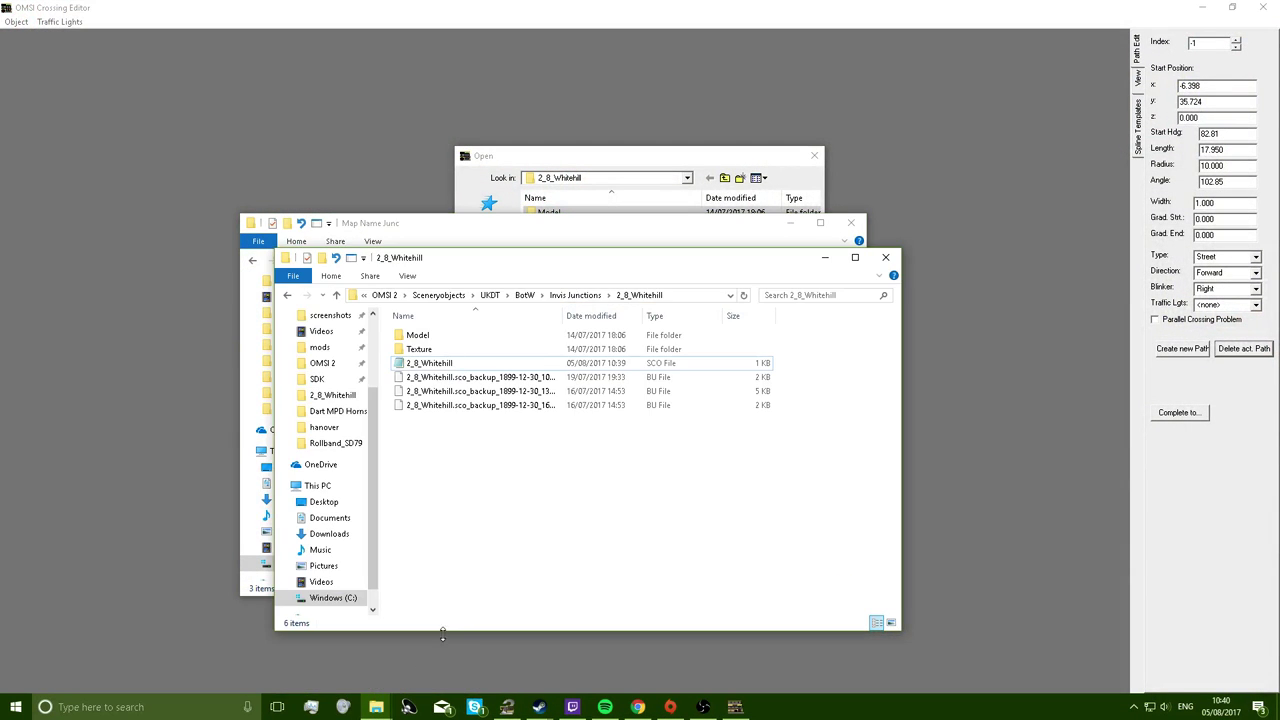
Change the extension of the backup file 2_8_Whitehill.sco_backup_1899-12-30_13-52-10-756 from .bu to .sco.
right_click(561, 377)
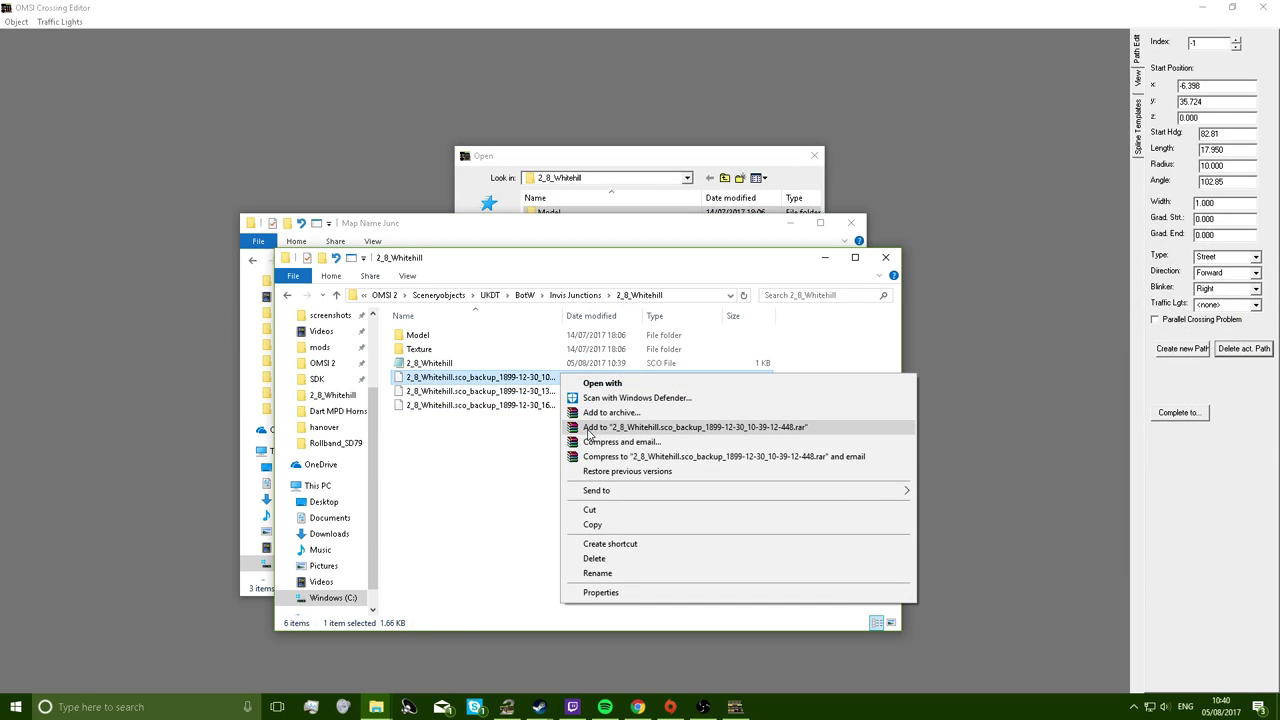
left_click(527, 465)
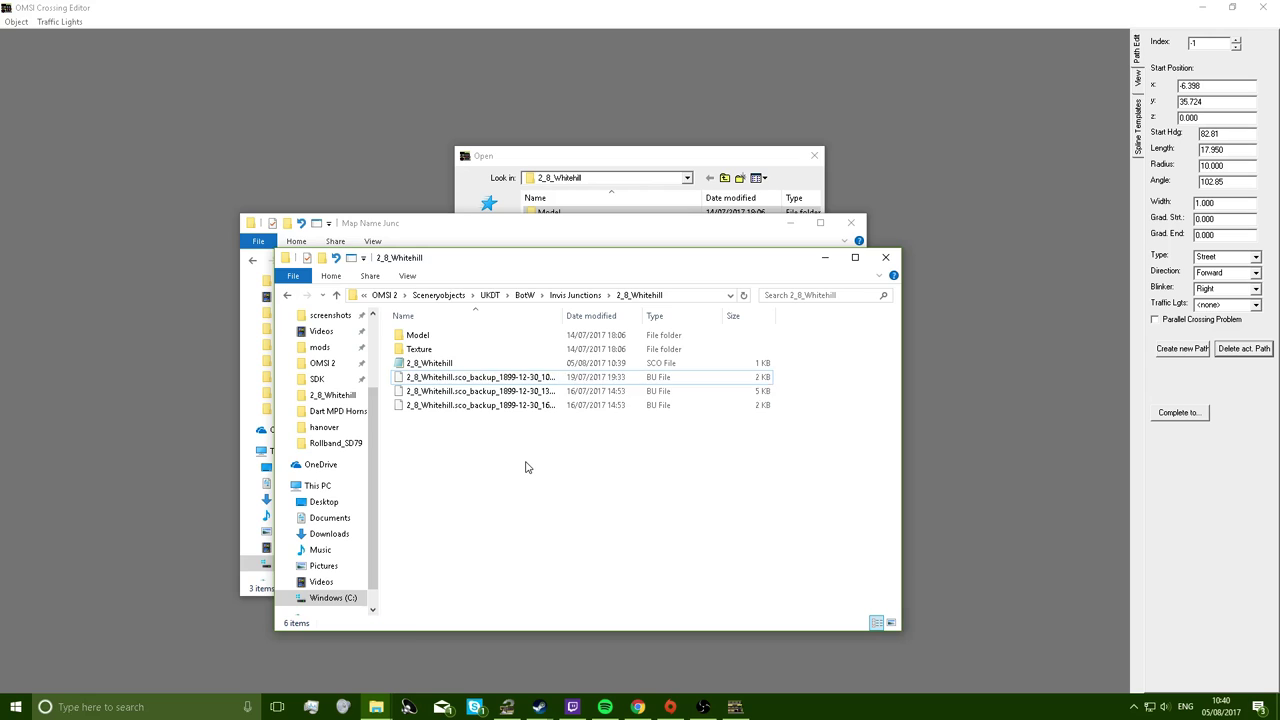
right_click(524, 379)
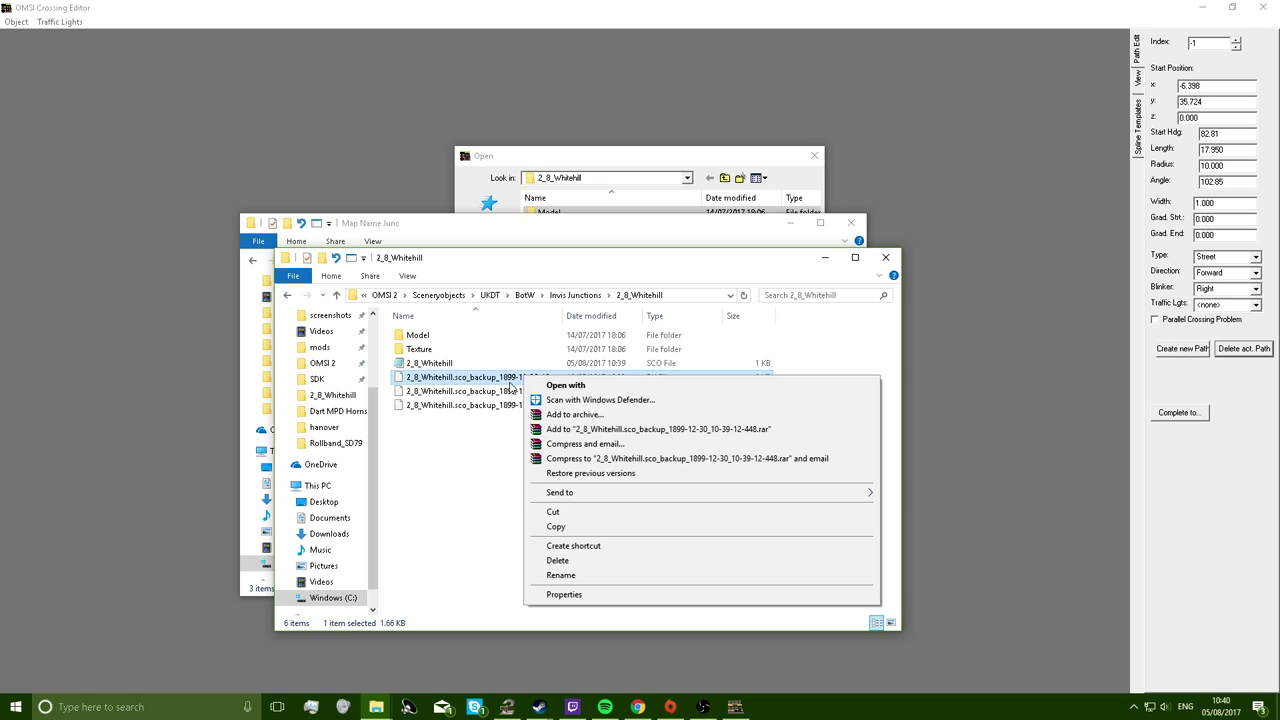
left_click(510, 390)
right_click(508, 388)
left_click(544, 586)
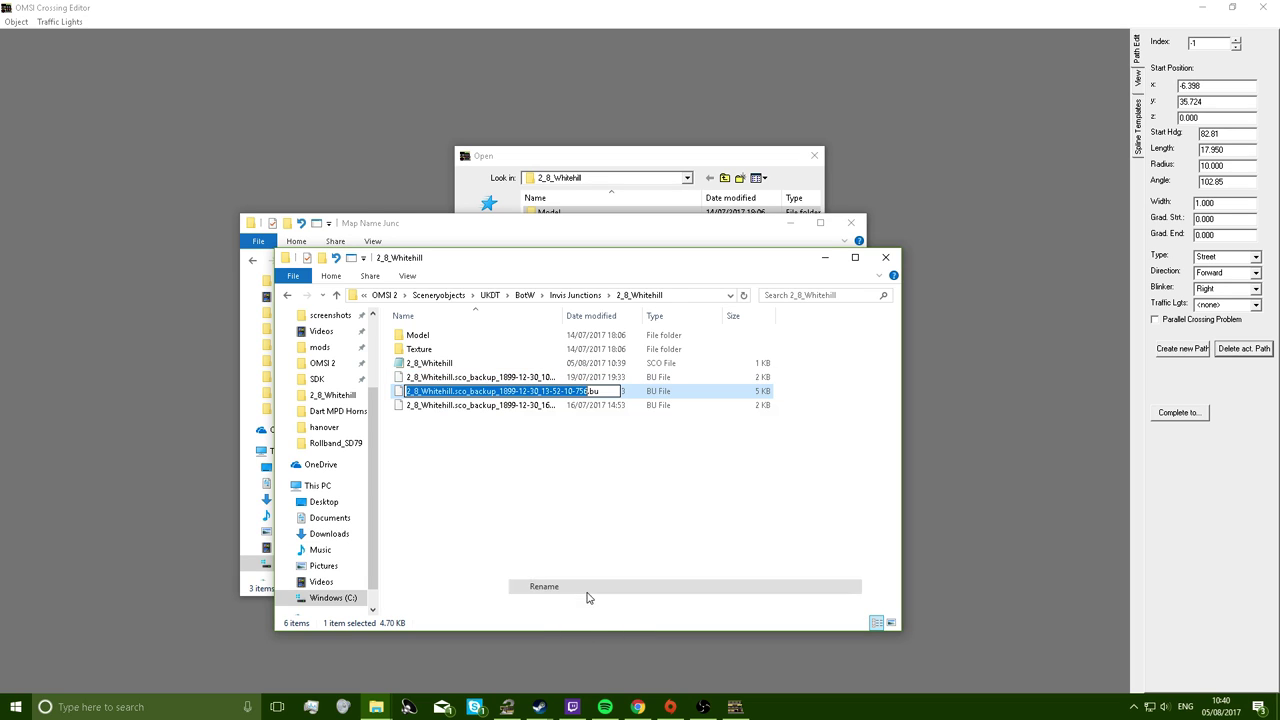
key("End")
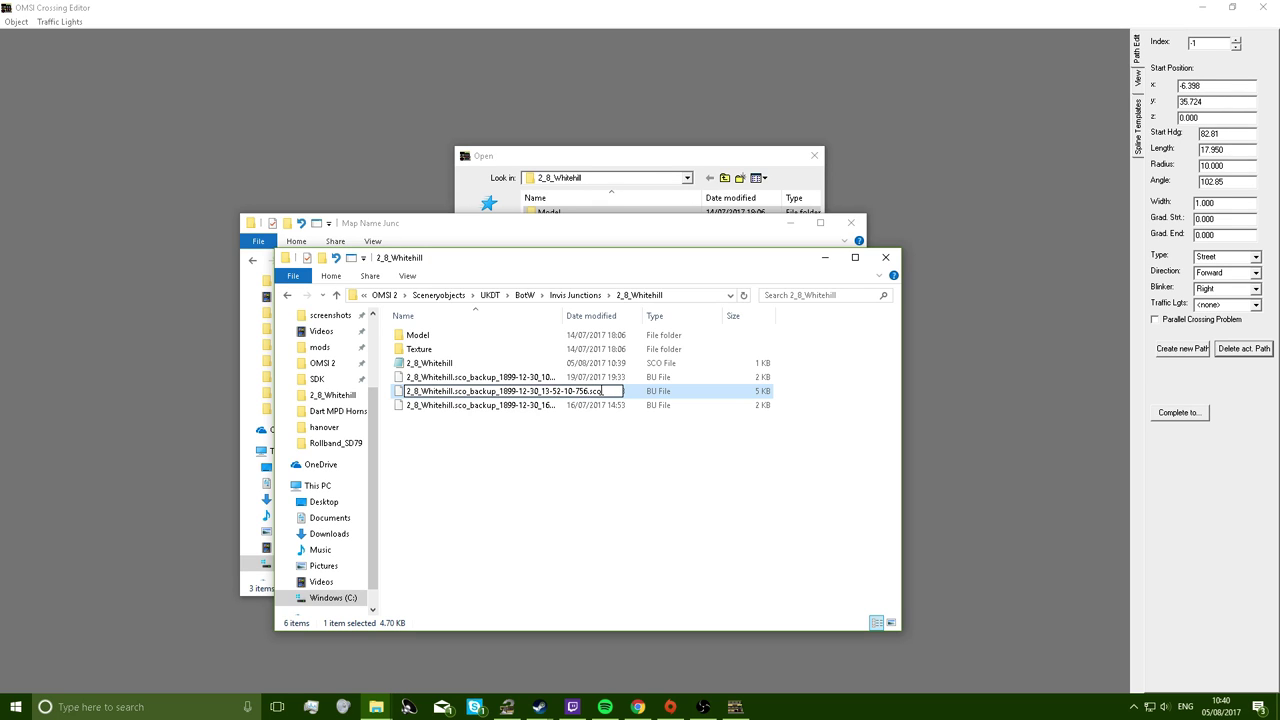
key("Return")
left_click(699, 359)
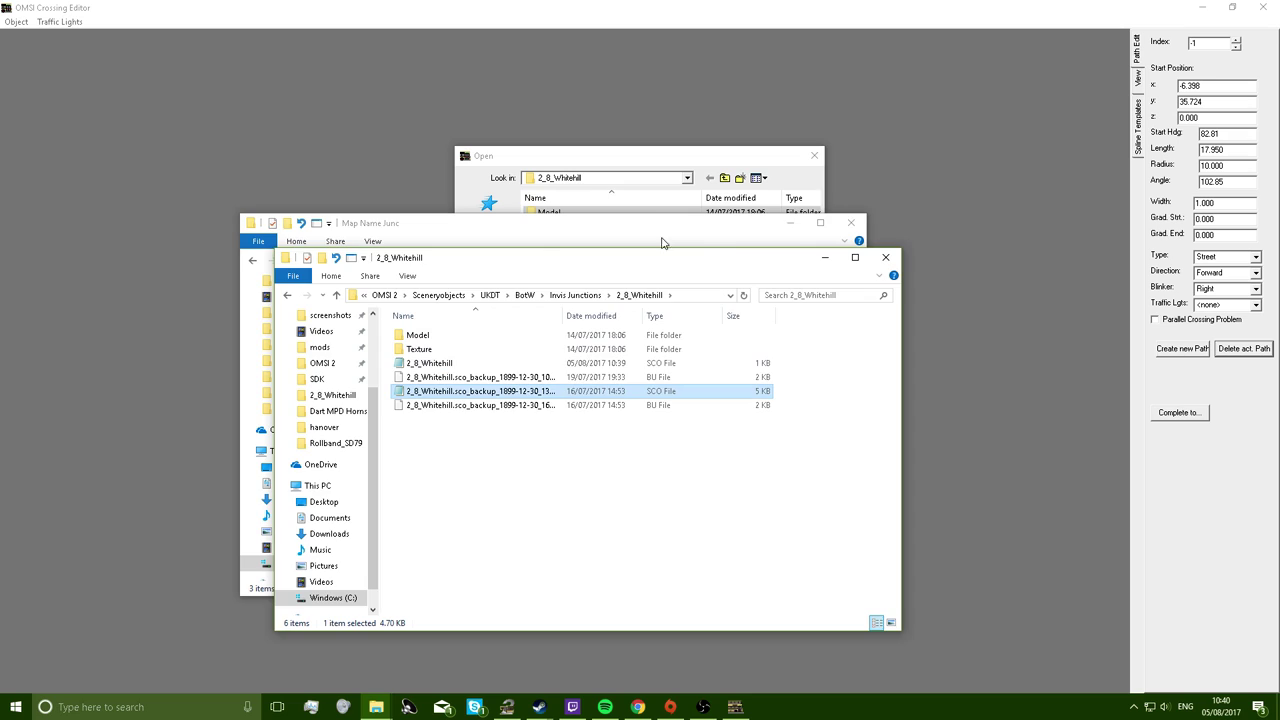
Try loading the renamed 2_8_Whitehill backup SCO file, then close the OMSI Crossing Editor.
left_click(640, 195)
left_click(657, 251)
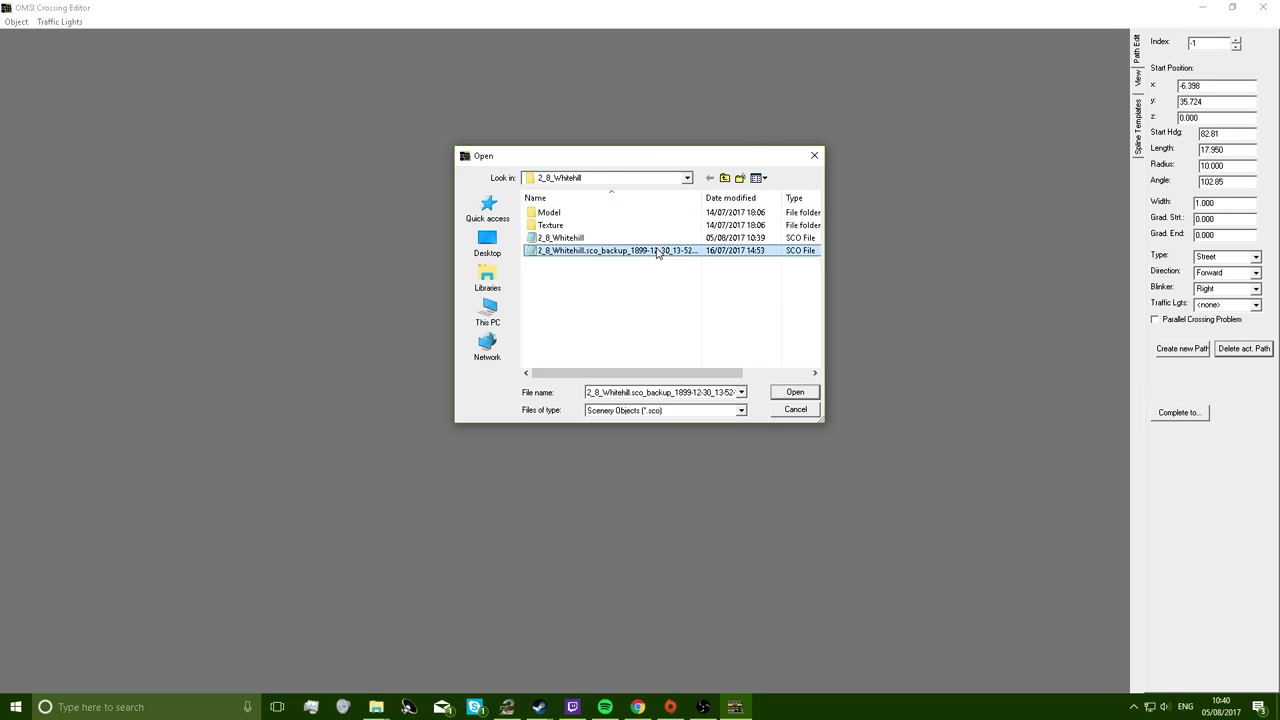
left_click(806, 394)
left_click_drag(605, 280, 109, 383)
left_click_drag(360, 366, 218, 314)
left_click(1263, 7)
Open the Downloads folder in File Explorer and look through it for the BotW v2.8 download.
left_click(614, 389)
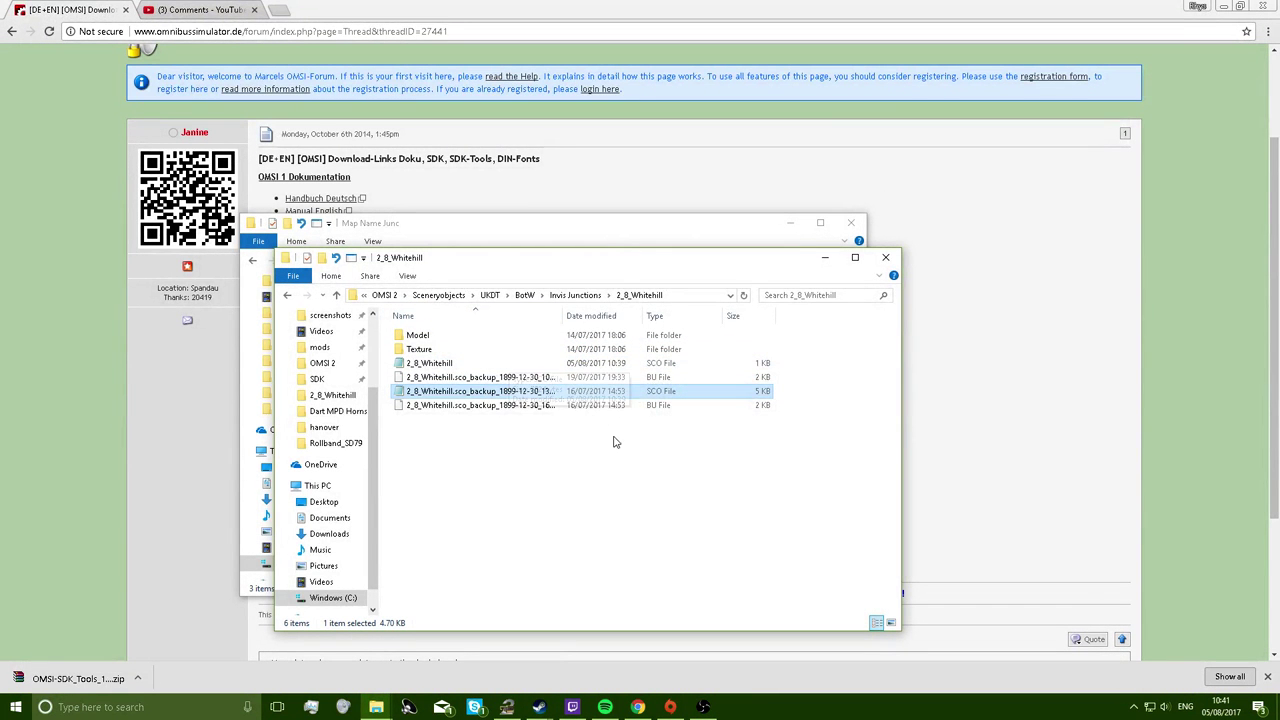
scroll(340, 345, "up", 3)
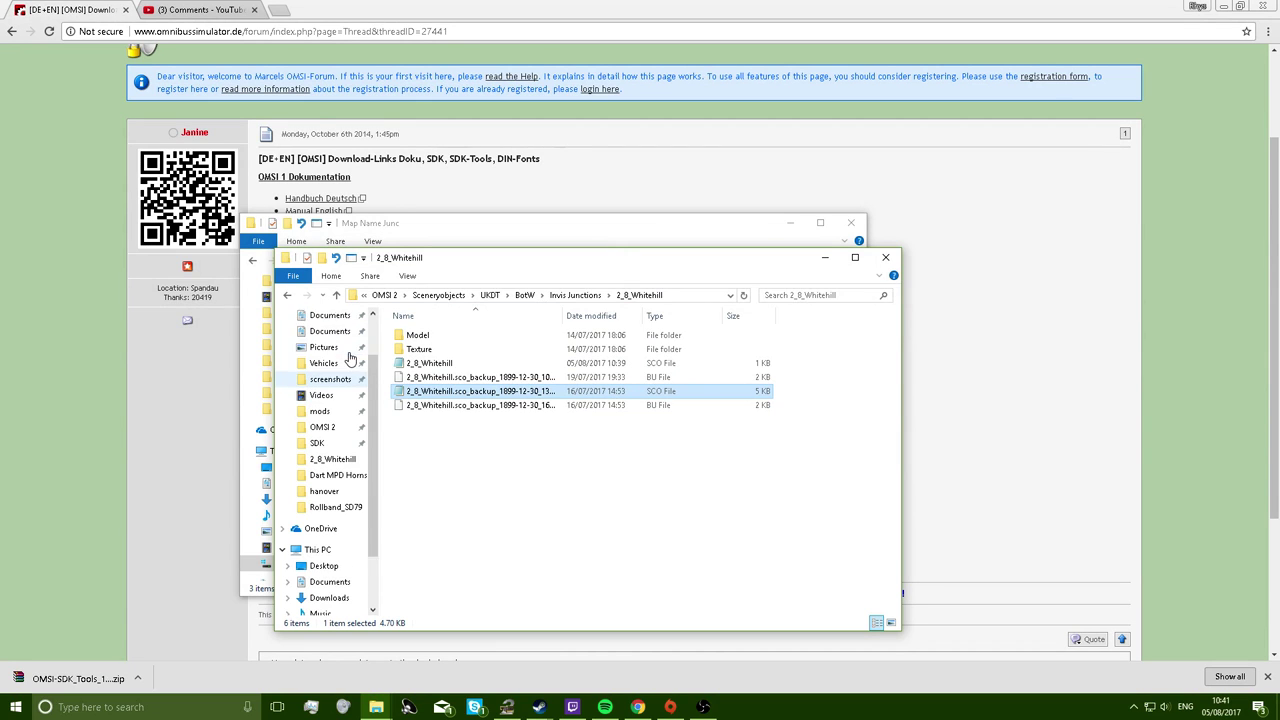
scroll(333, 350, "up", 1)
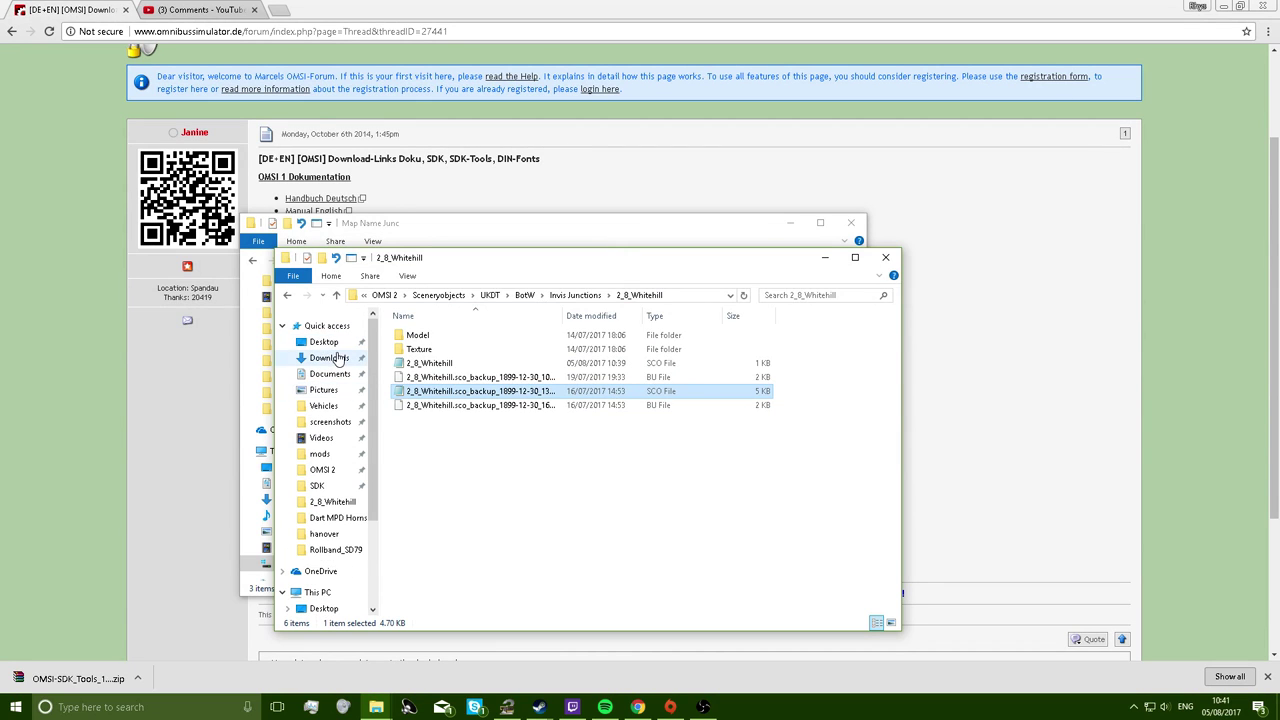
left_click(338, 357)
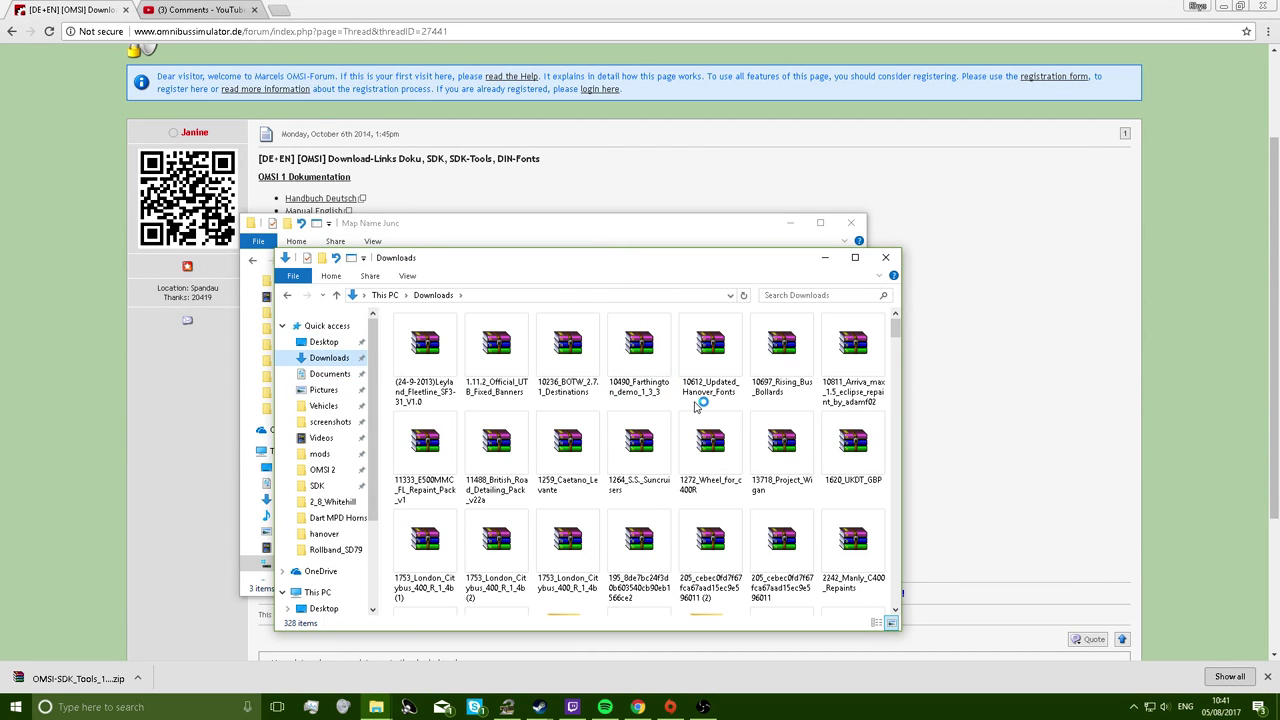
scroll(697, 405, "down", 2)
scroll(697, 400, "down", 2)
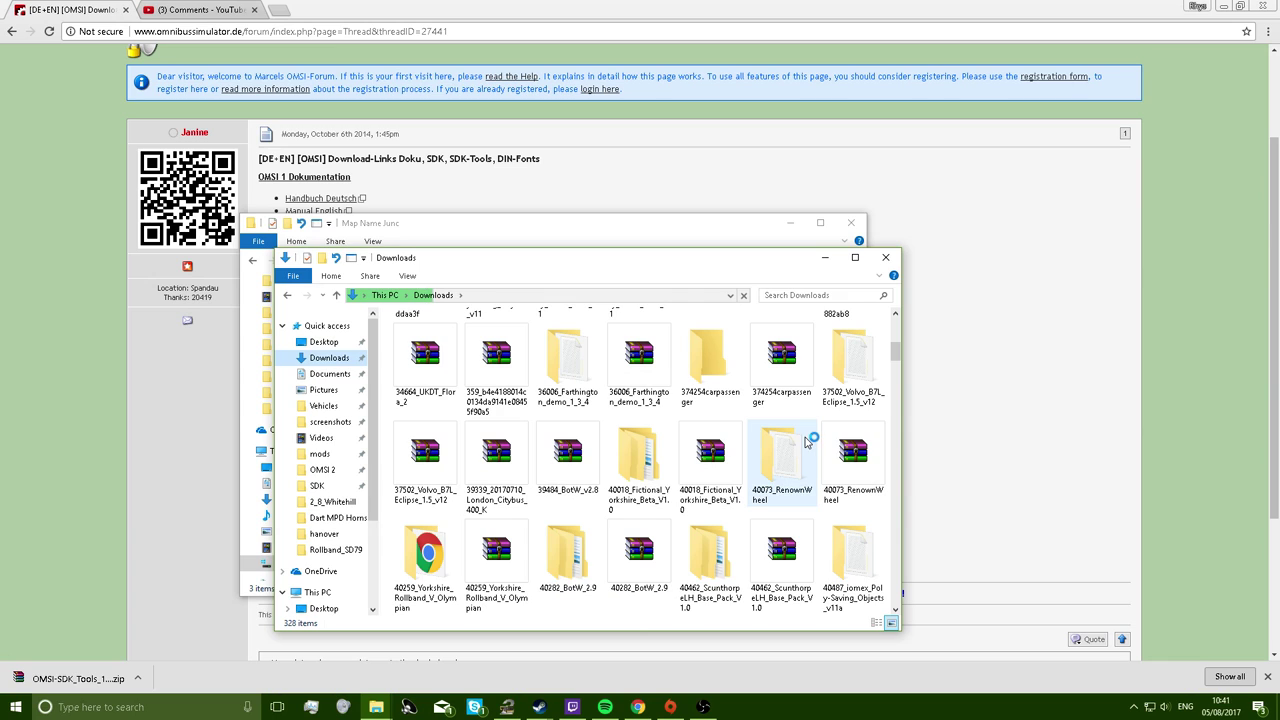
scroll(808, 441, "down", 2)
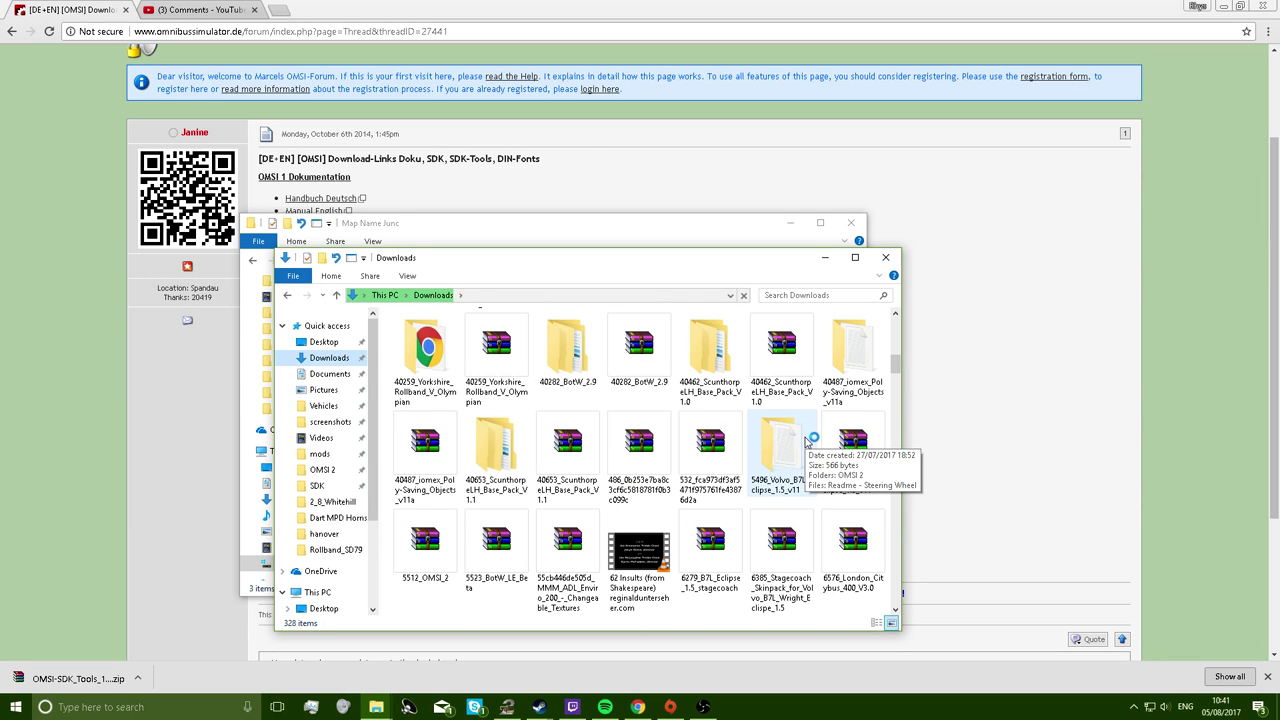
mouse_move(900, 365)
left_mouse_down()
mouse_move(900, 334)
mouse_move(900, 349)
left_mouse_up()
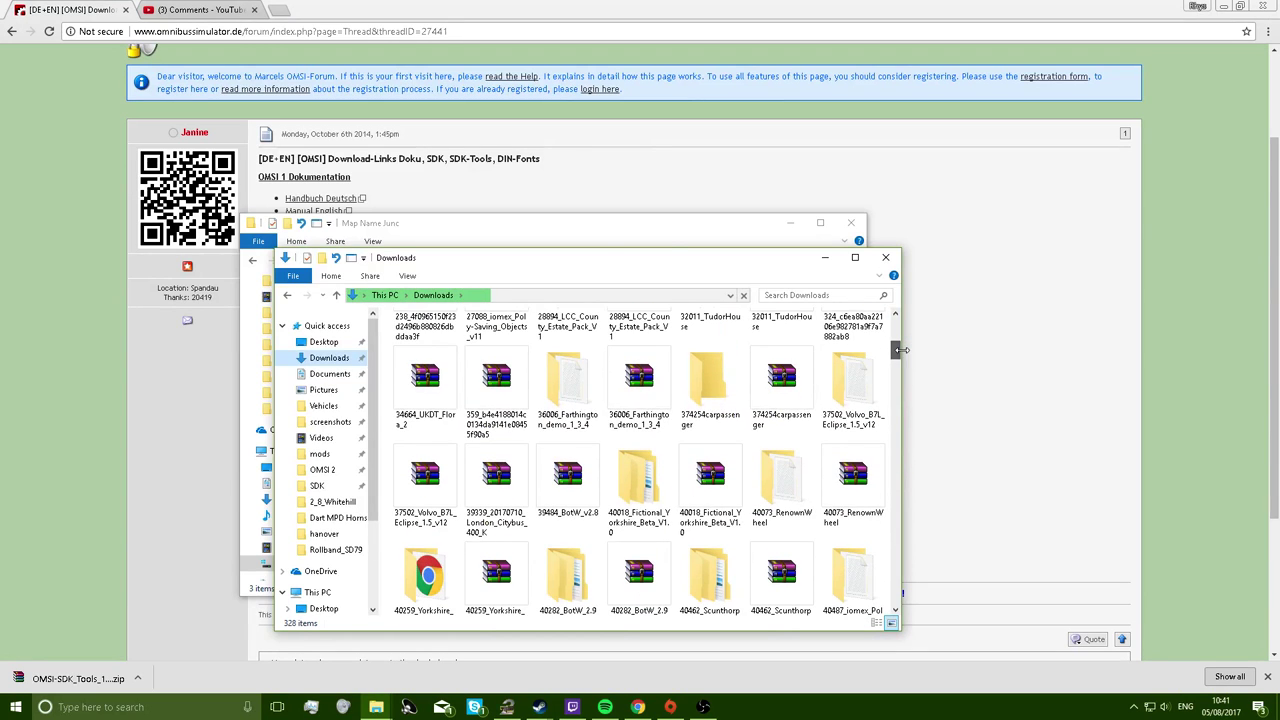
scroll(634, 512, "down", 3)
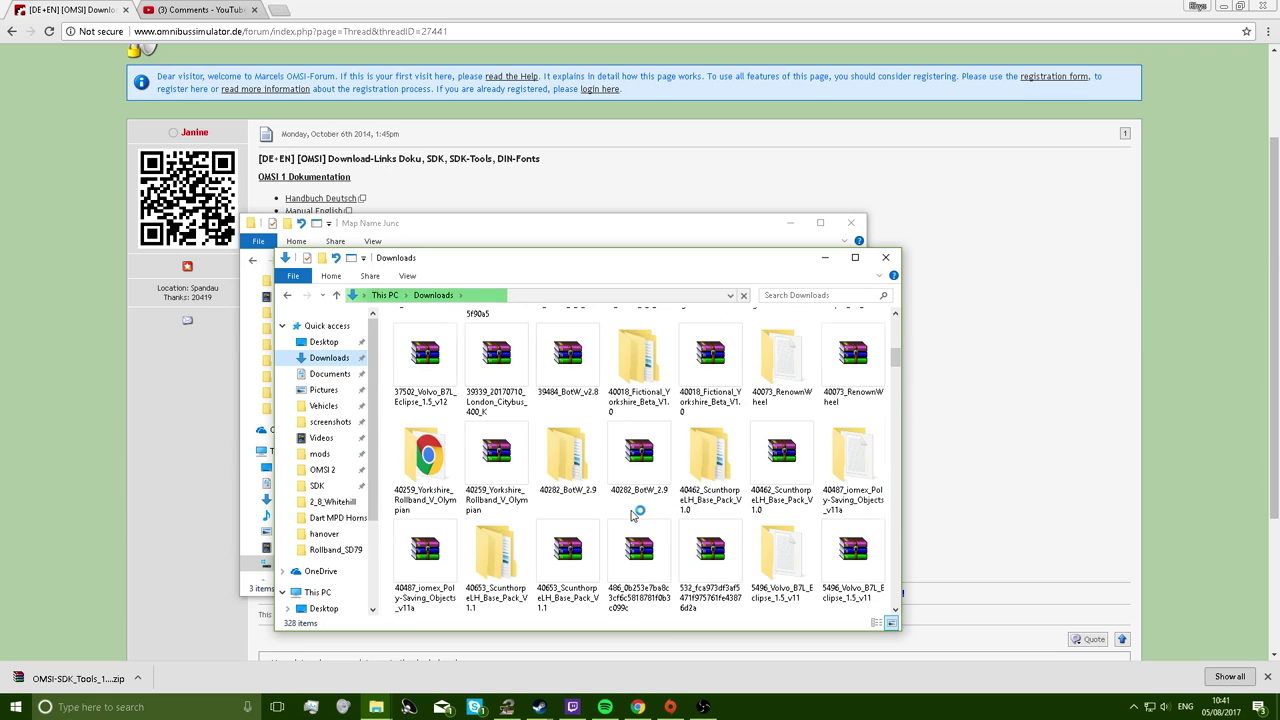
left_click(648, 495)
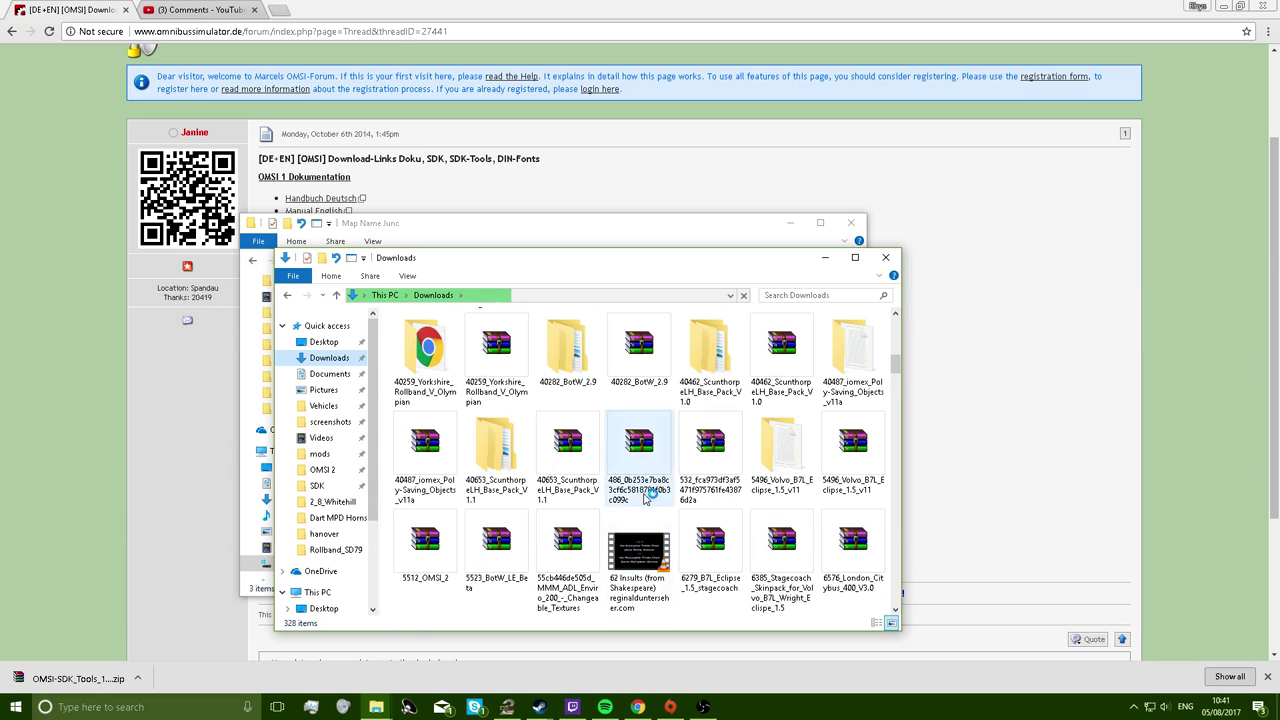
Search the Downloads folder for "v2.8".
left_click(829, 295)
type("v2.8")
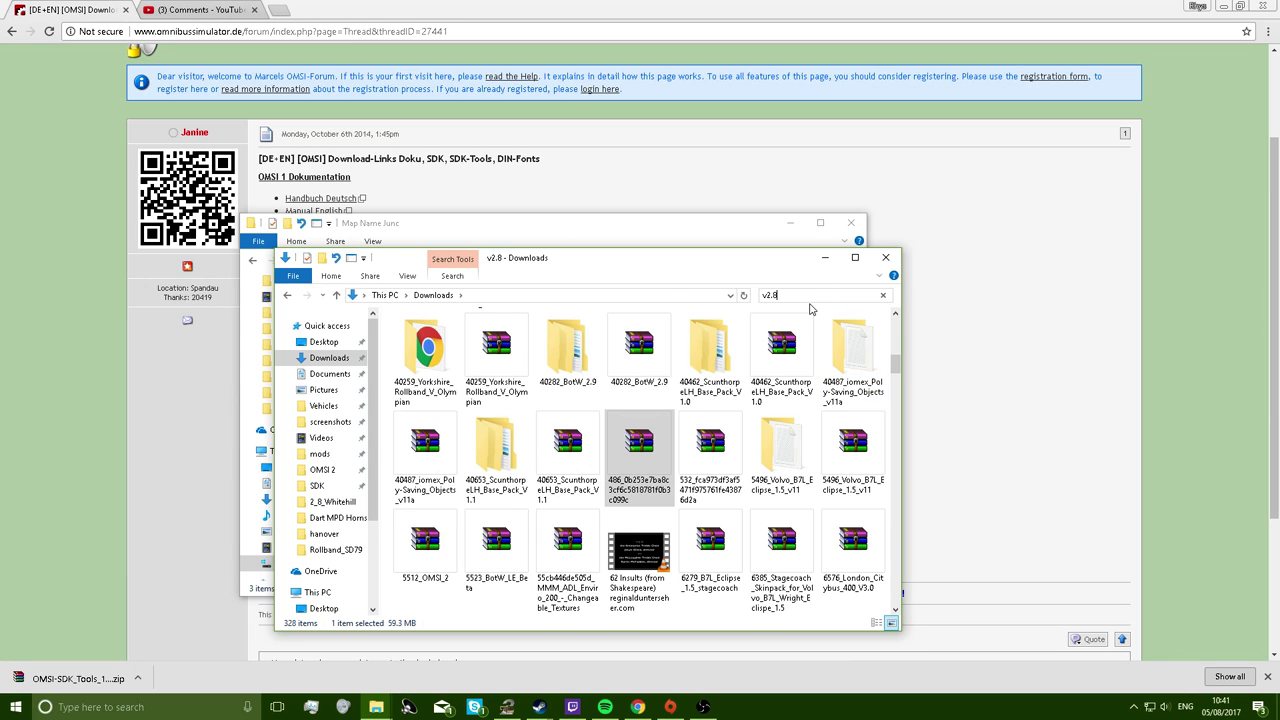
scroll(729, 460, "up", 3)
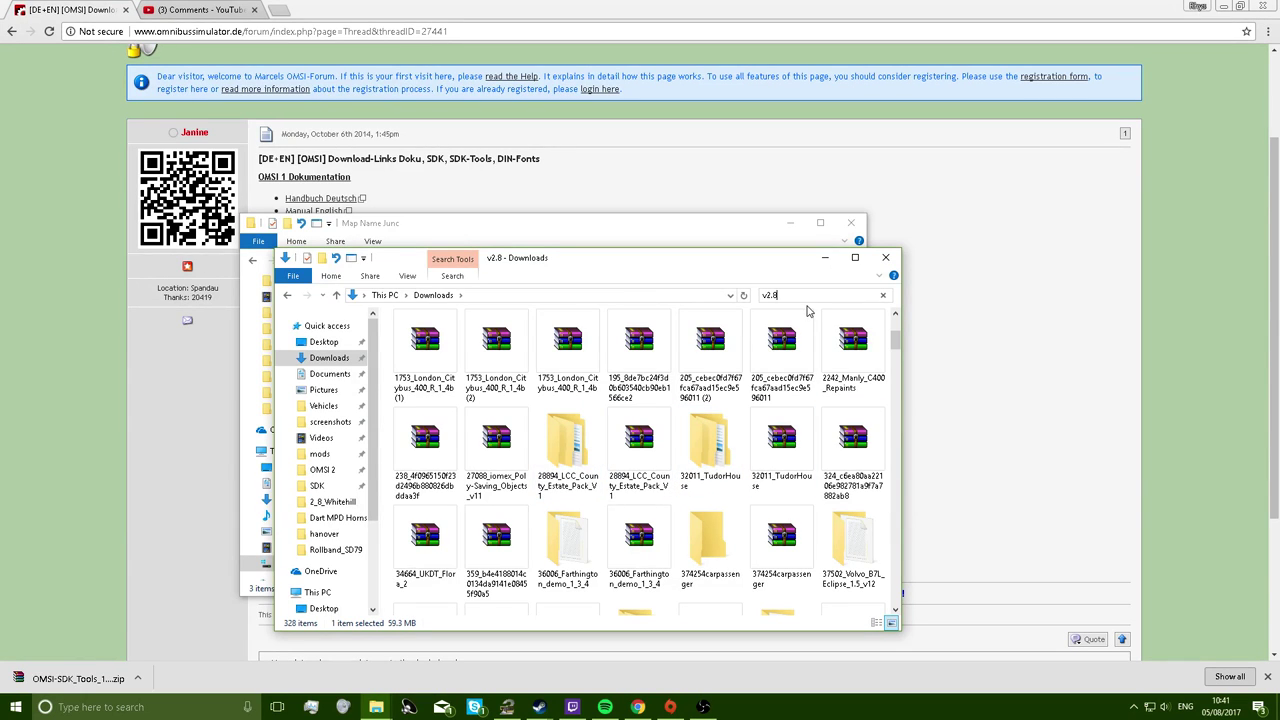
left_click(846, 315)
left_click(815, 296)
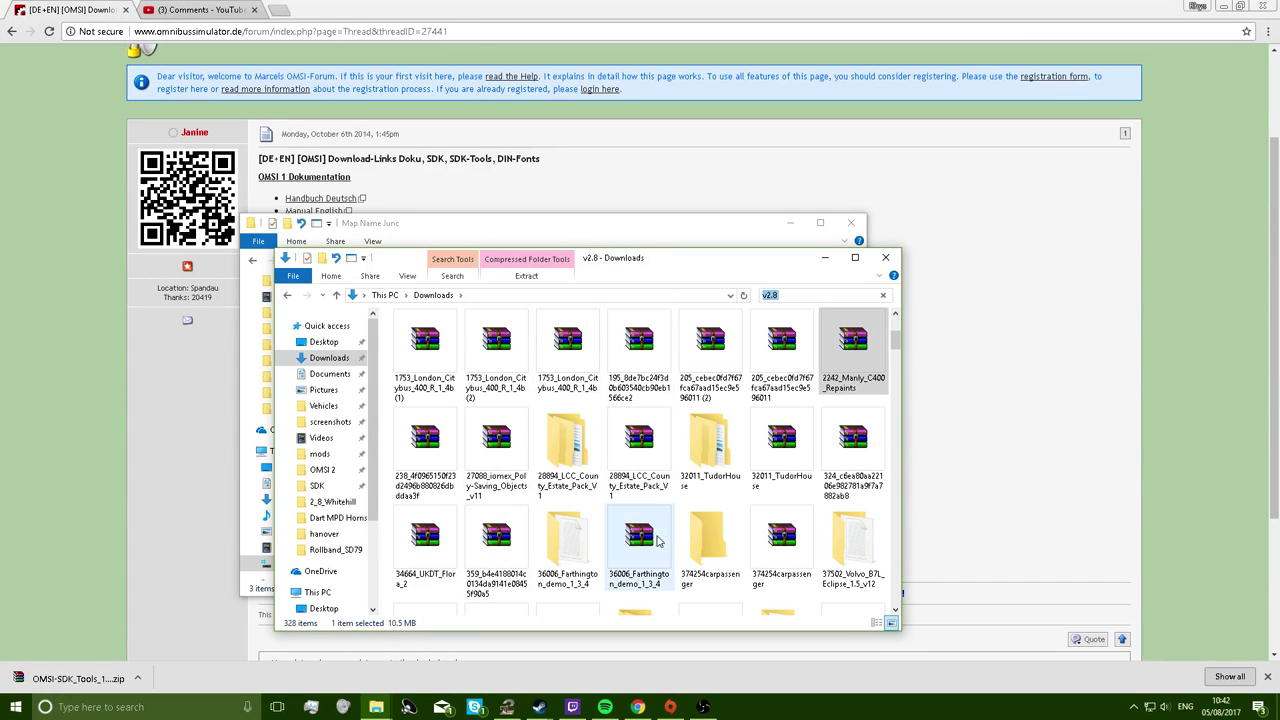
Extract the 39484_BotW_v2.8 archive in Downloads into its own folder named 39484_BotW_v2.8.
left_click(853, 445)
left_click(425, 545)
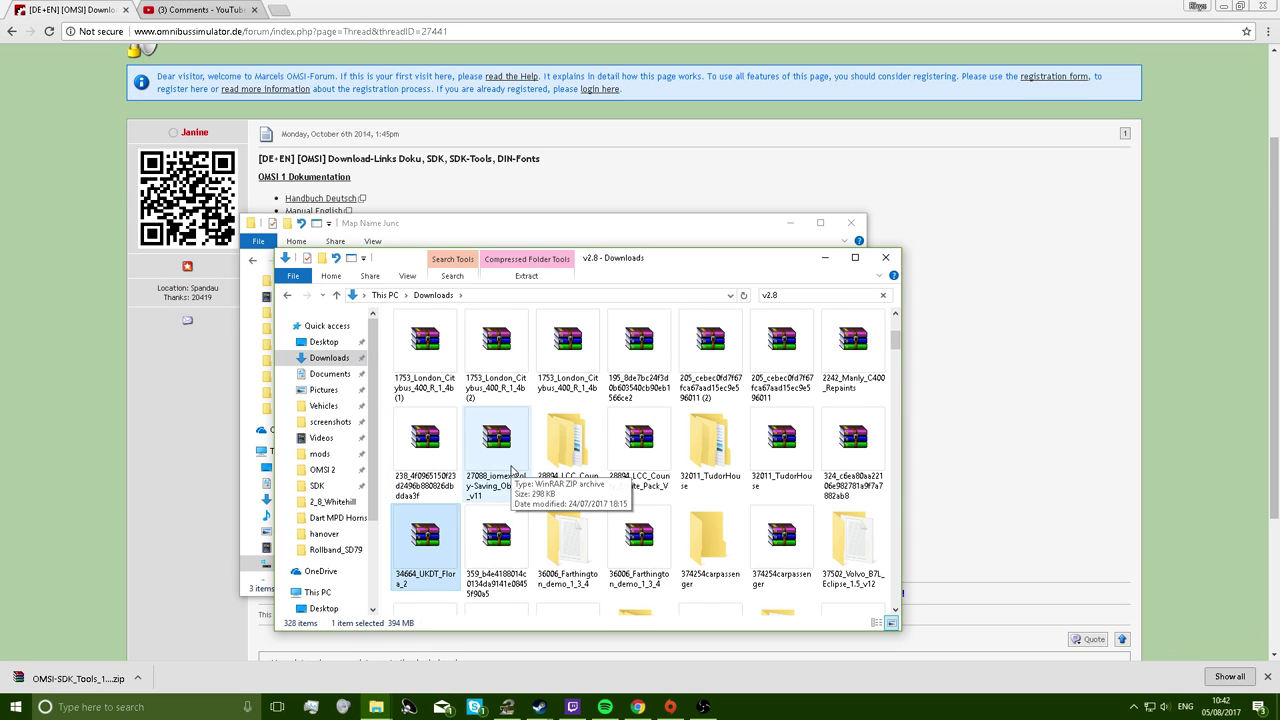
scroll(512, 470, "down", 2)
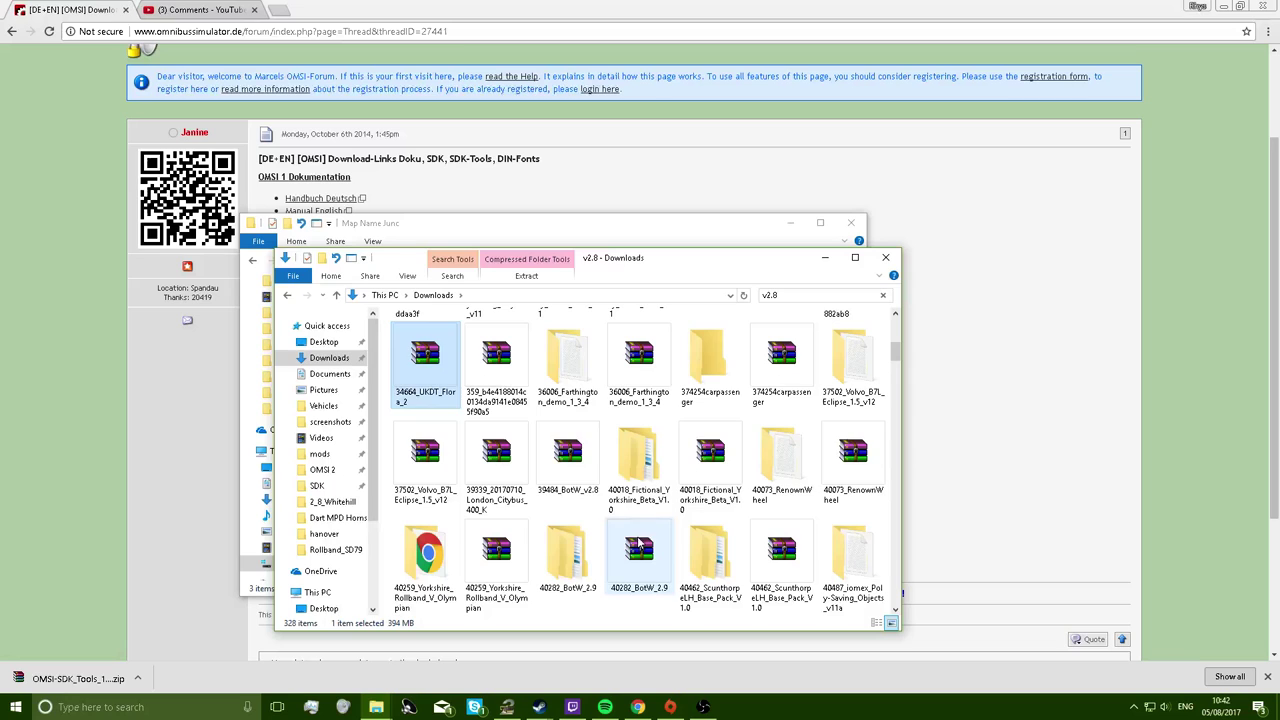
right_click(574, 480)
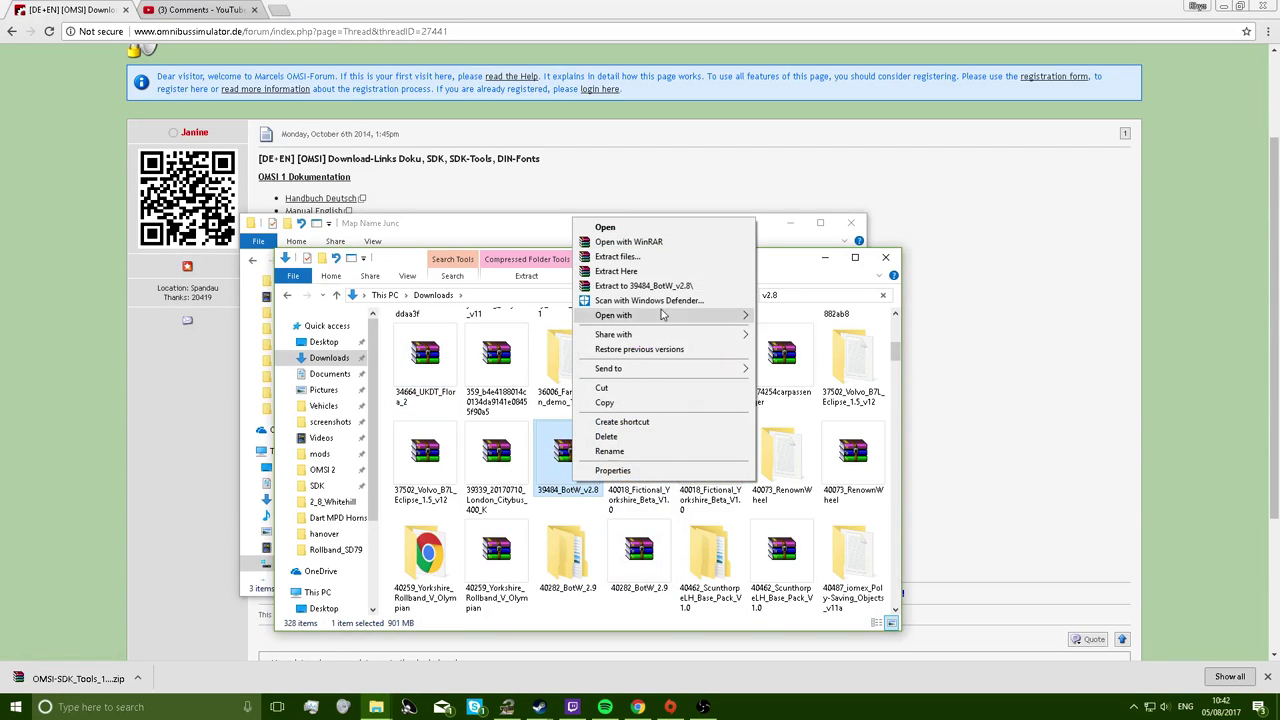
left_click(655, 286)
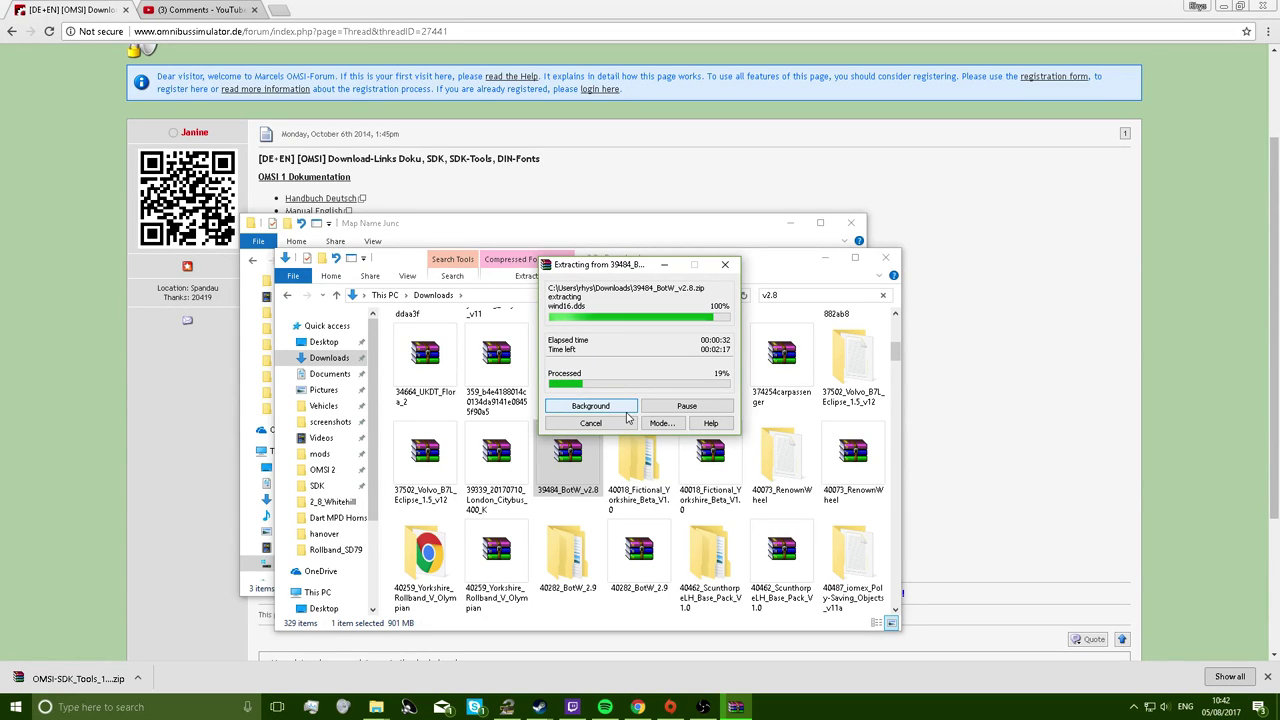
Find the newly extracted 39484_BotW_v2.8 folder in Downloads and open it.
scroll(790, 570, "down", 6)
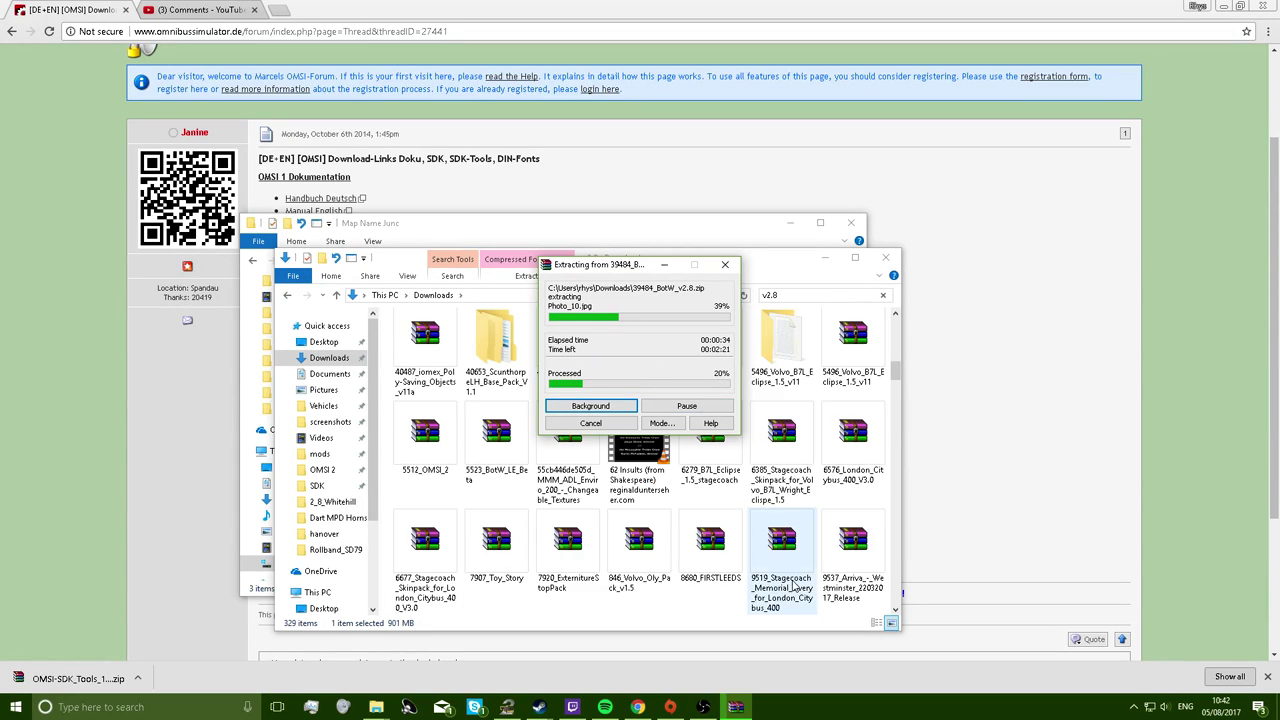
scroll(793, 585, "down", 10)
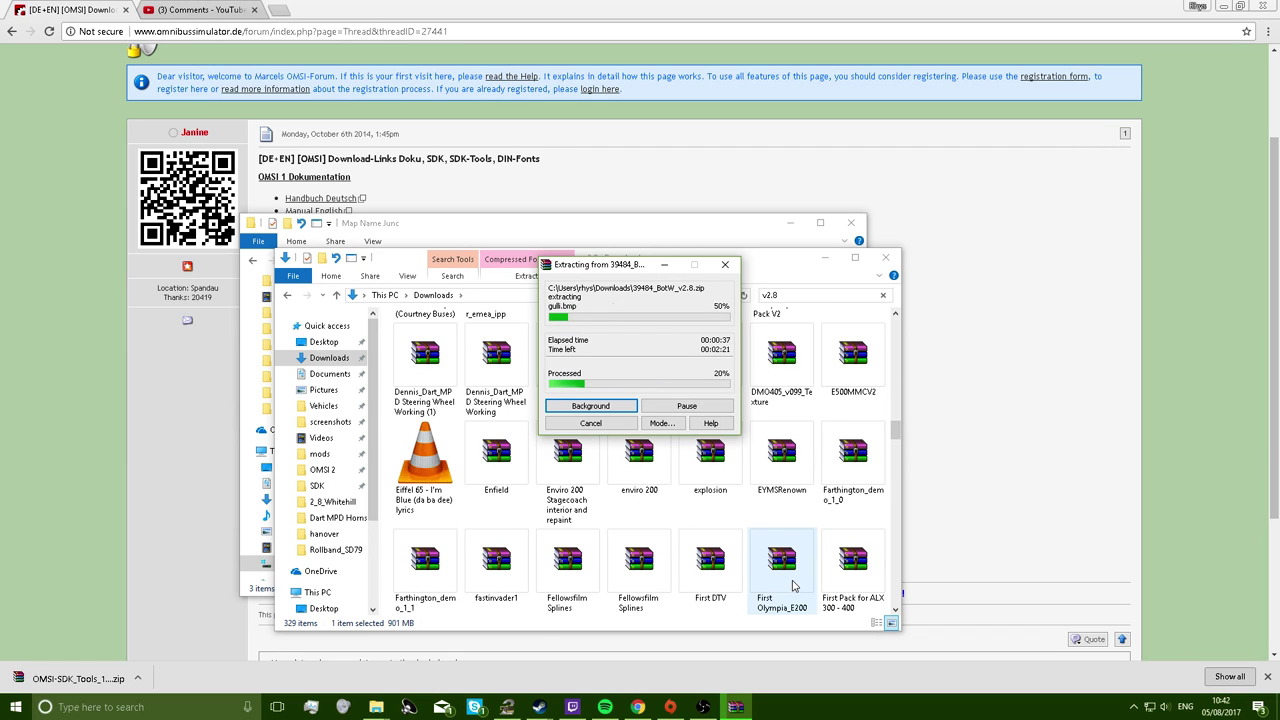
scroll(793, 585, "down", 8)
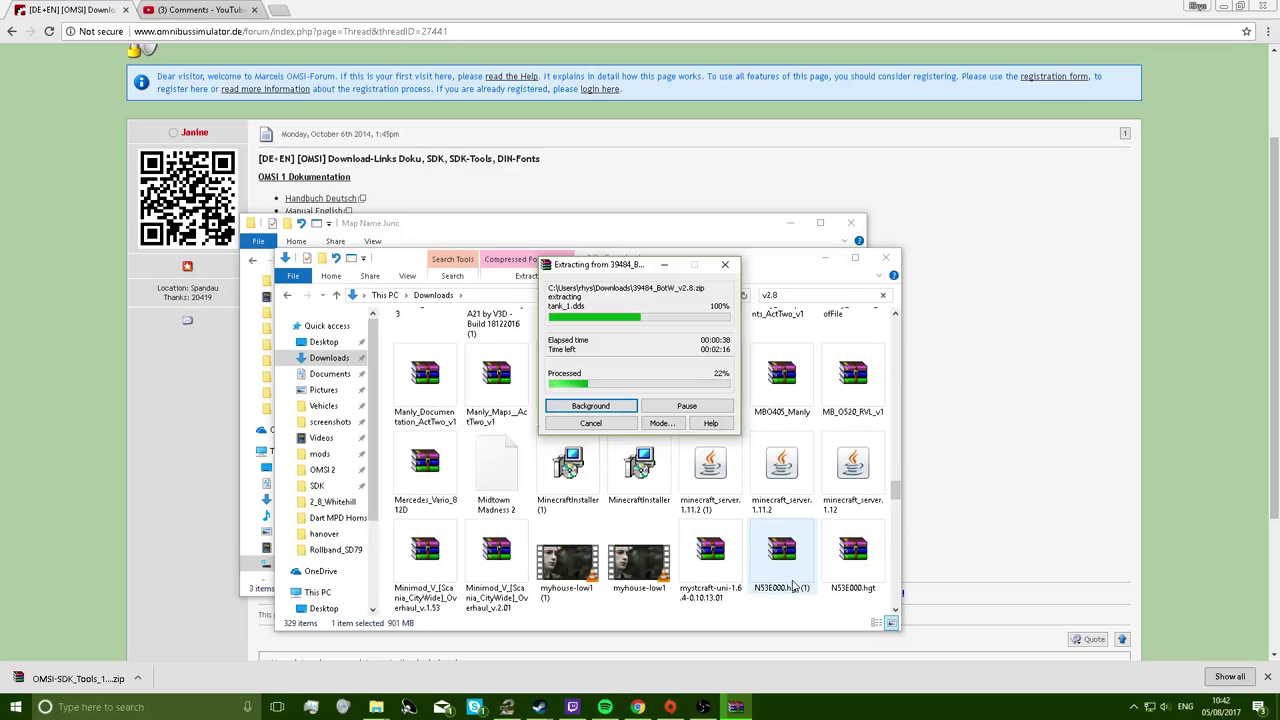
scroll(793, 585, "down", 3)
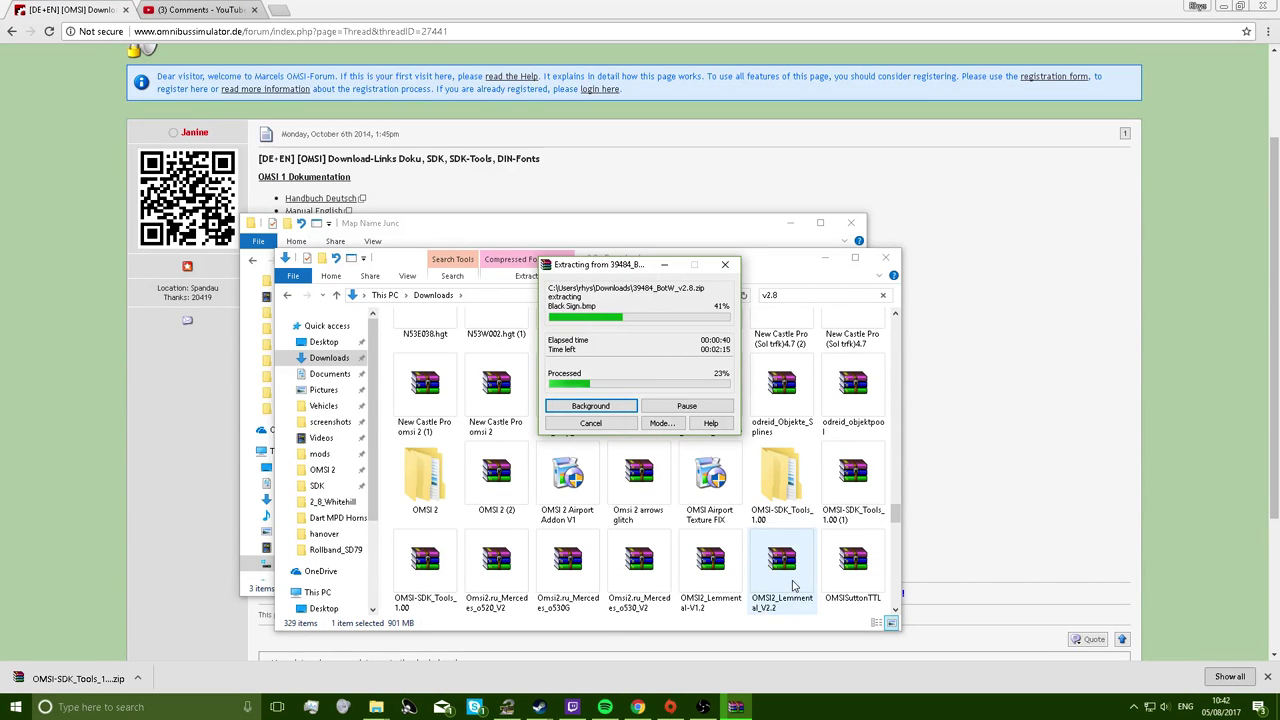
scroll(793, 585, "down", 6)
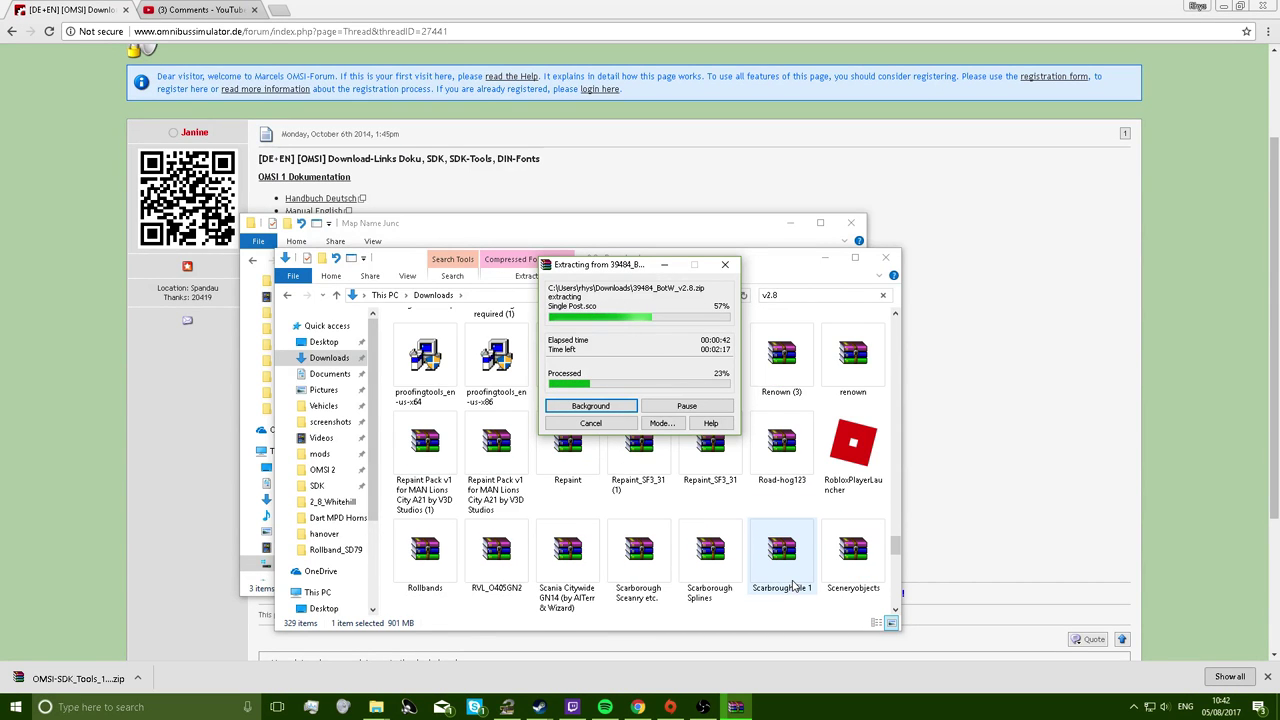
scroll(793, 585, "down", 10)
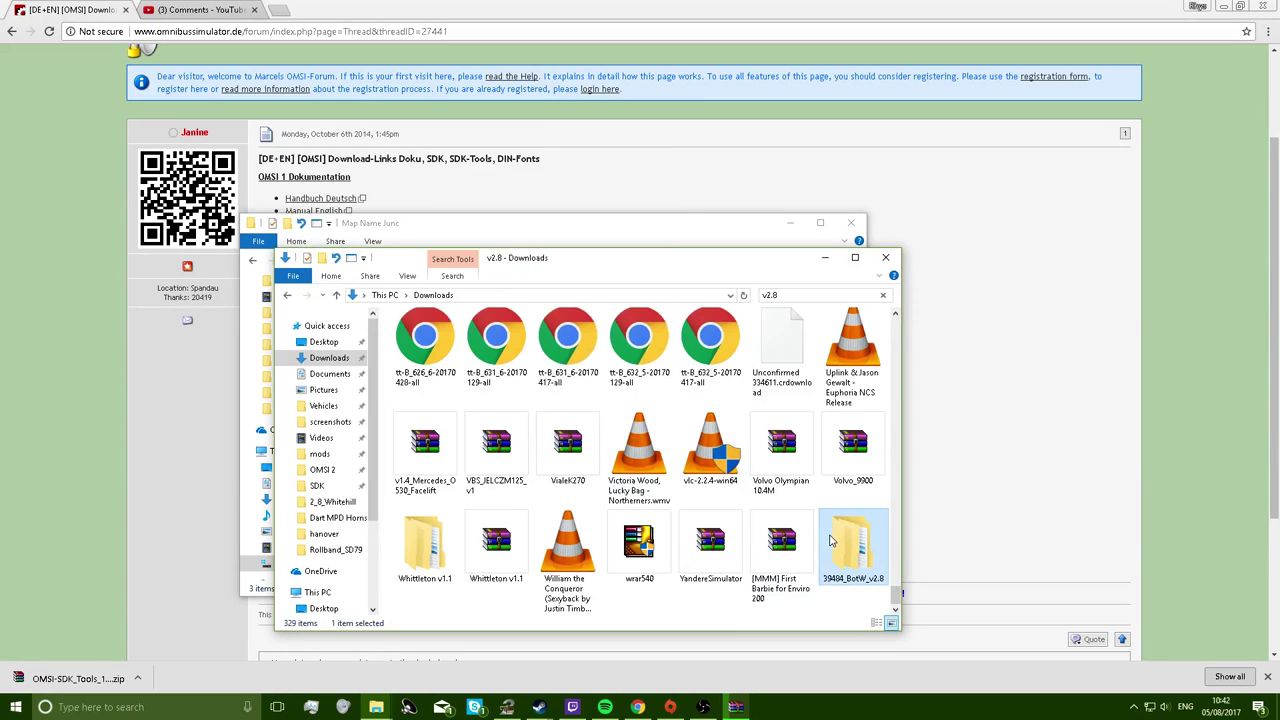
double_click(835, 540)
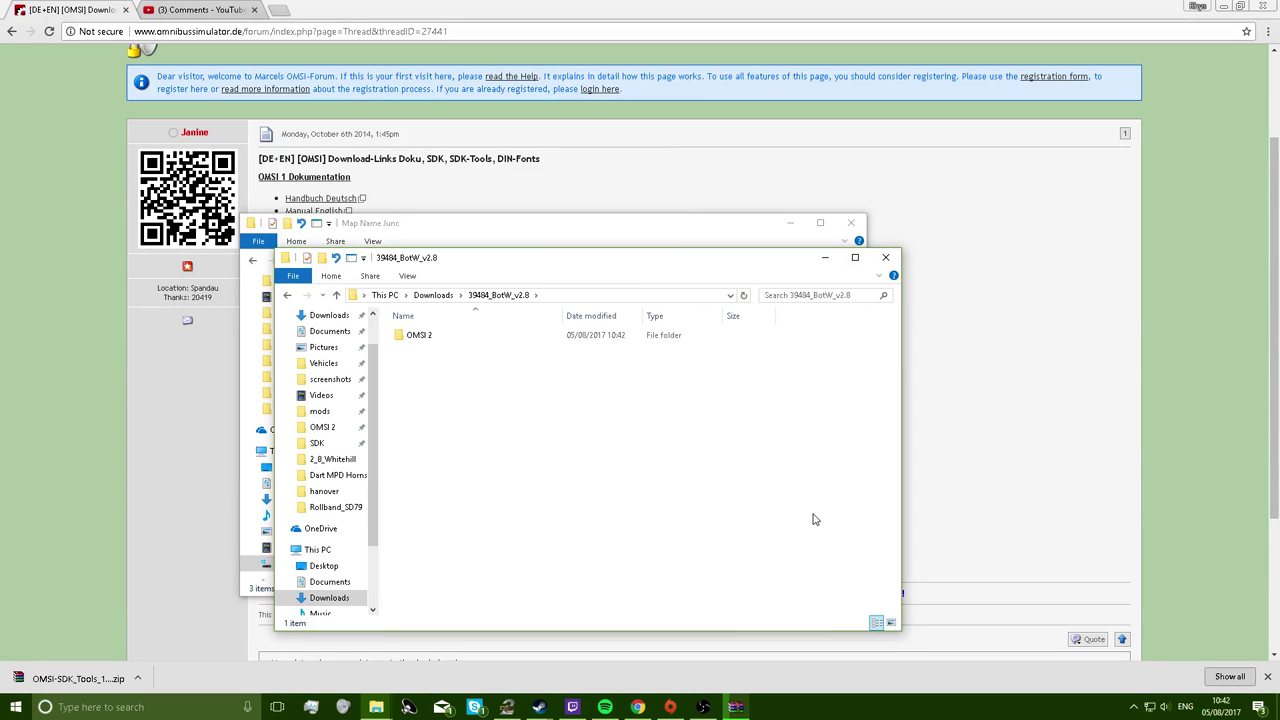
Go to the 2_8_Whitehill folder inside OMSI 2, Sceneryobjects, UKDT, BotW, Invis Junctions of the extracted download.
double_click(617, 335)
double_click(605, 364)
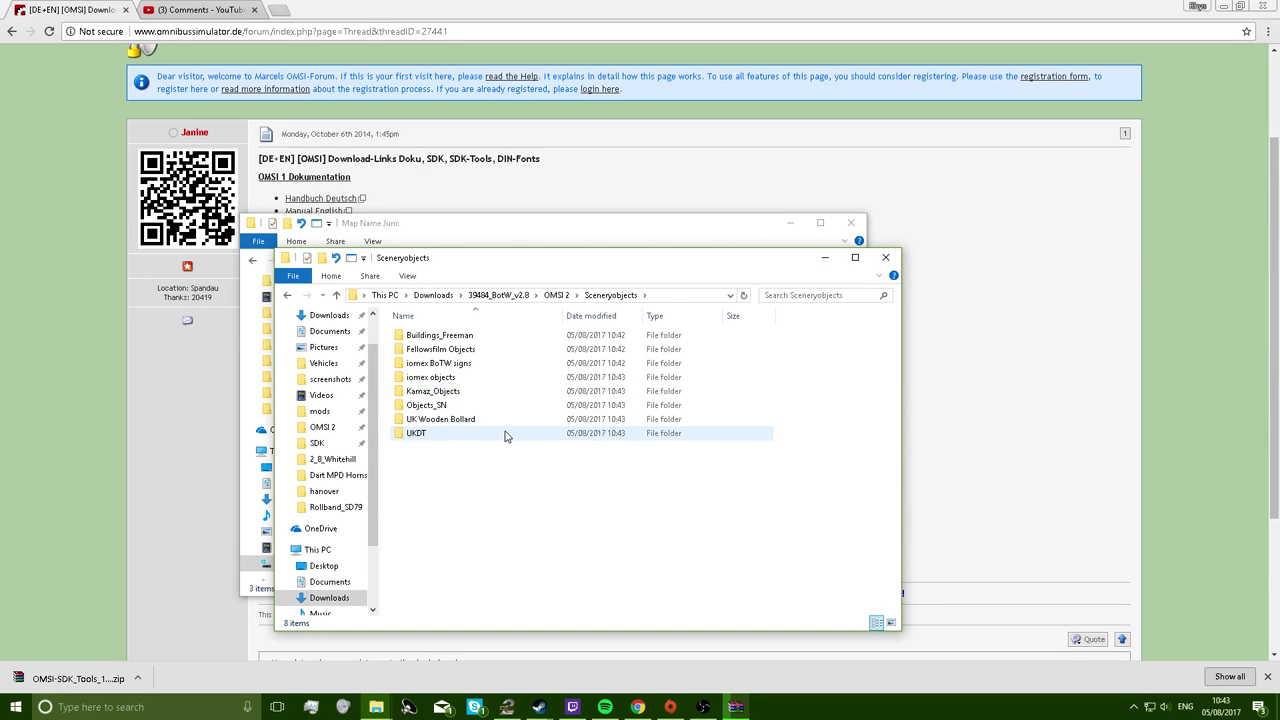
double_click(506, 433)
double_click(471, 337)
left_click(472, 343)
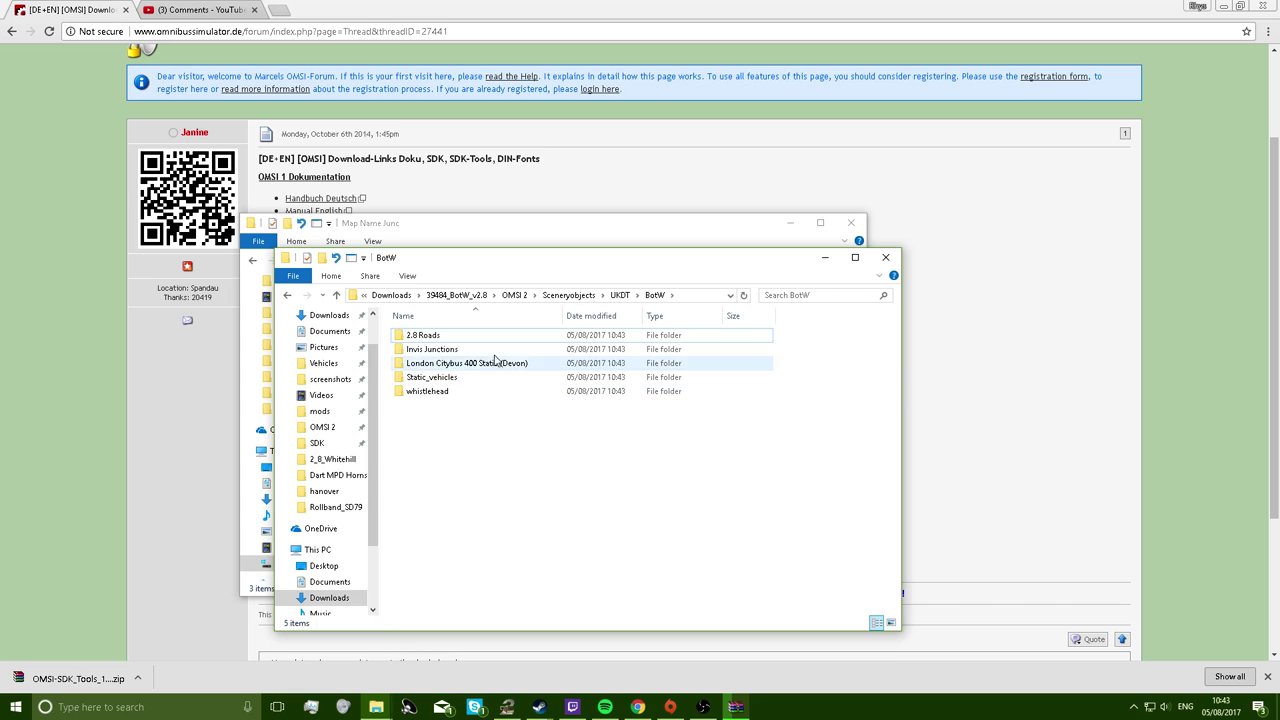
double_click(490, 349)
double_click(480, 337)
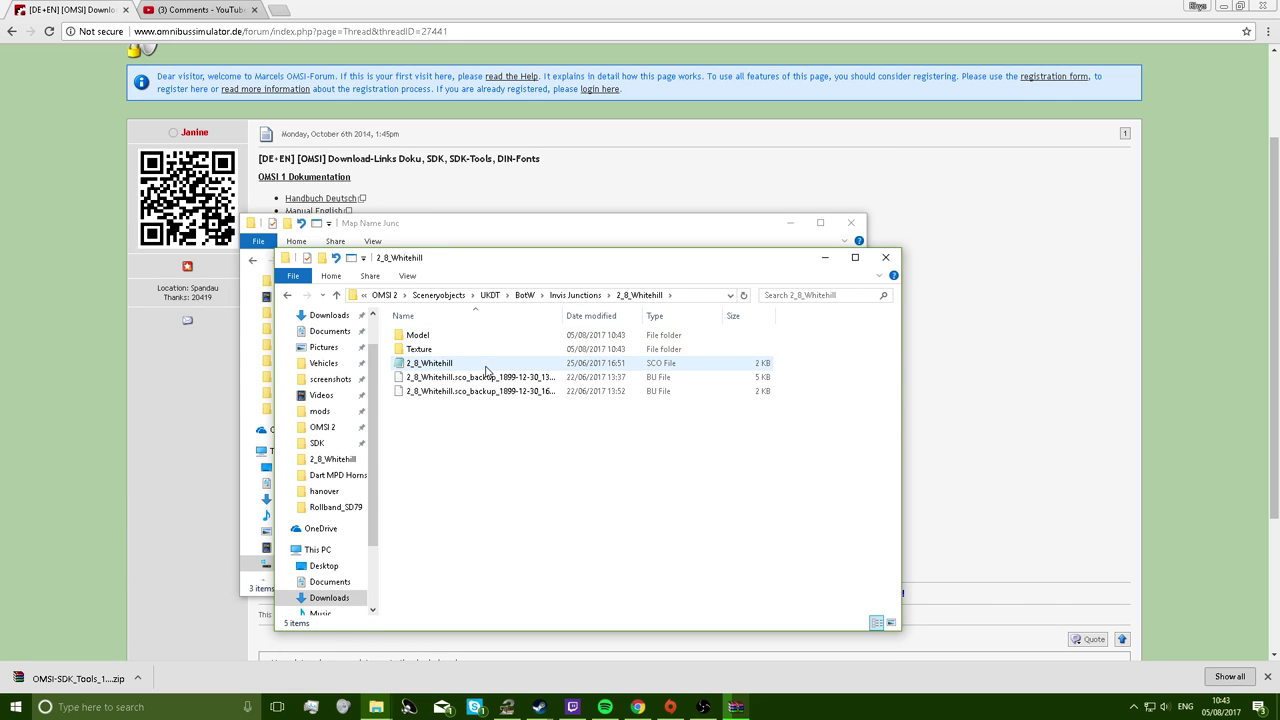
View the Map Name Junc folder beside the extracted 2_8_Whitehill folder, then put the Map Name Junc window away.
left_click_drag(563, 466, 563, 344)
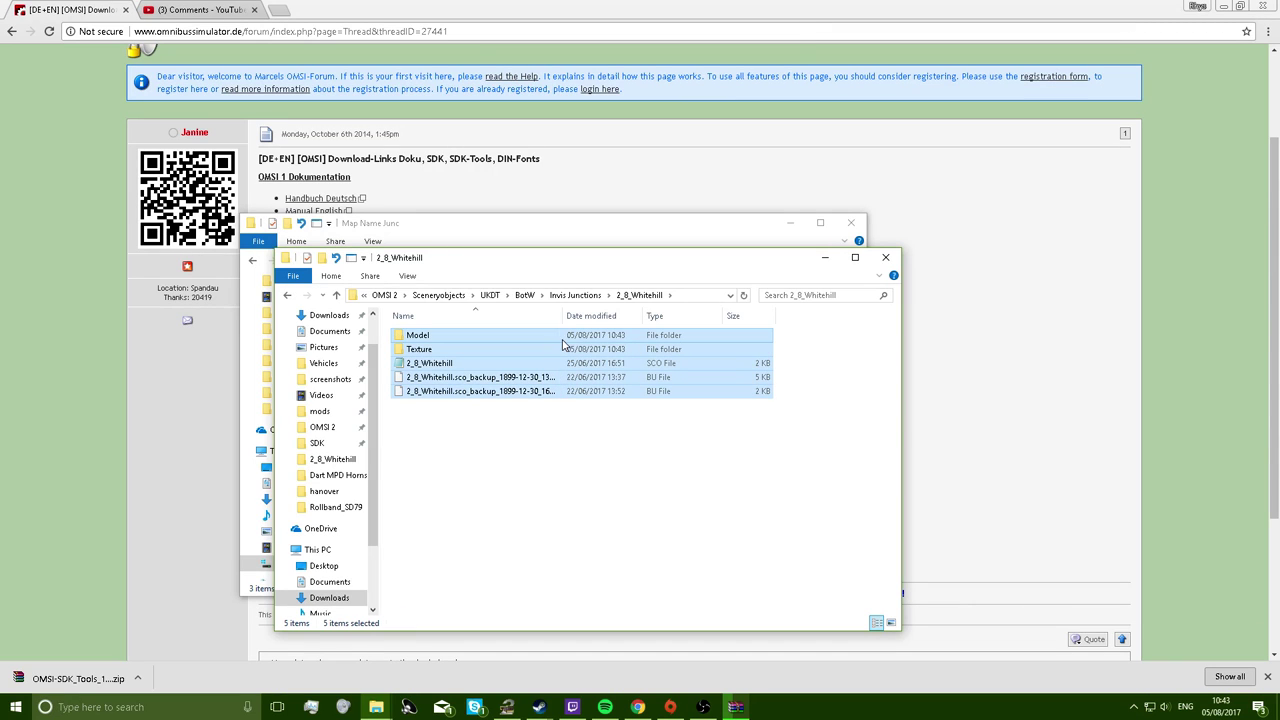
left_click(376, 707)
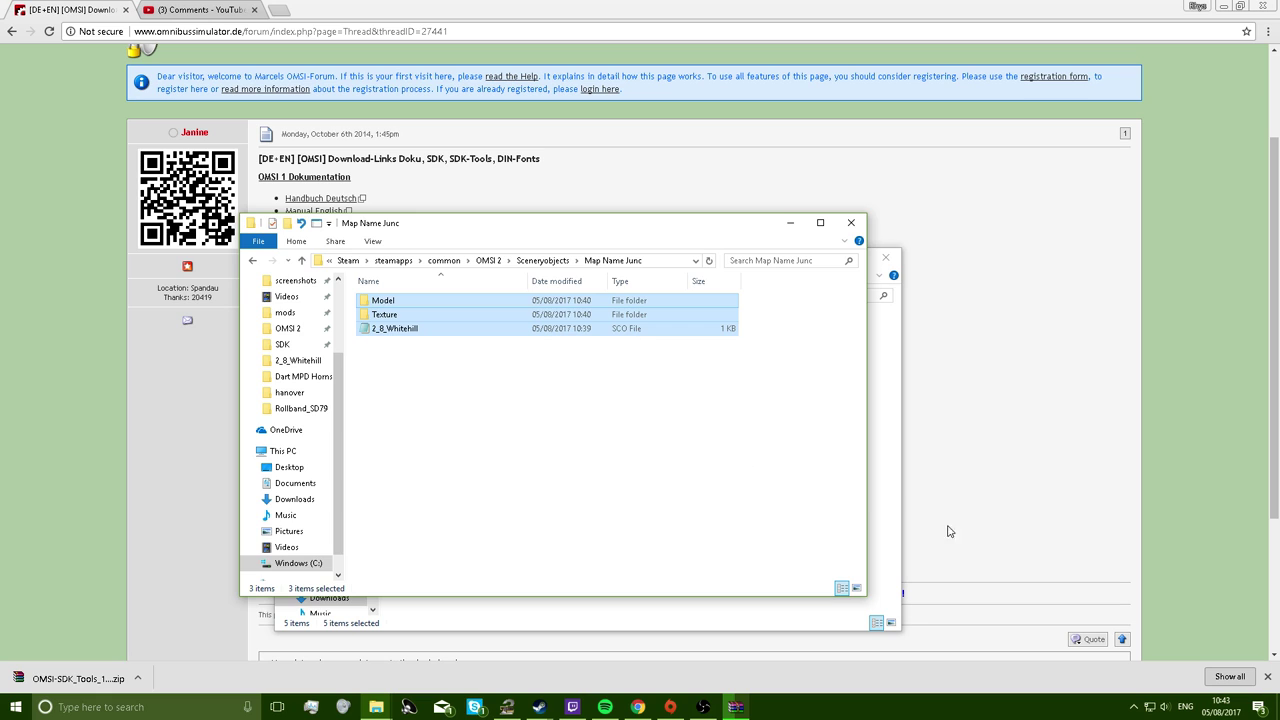
left_click(872, 505)
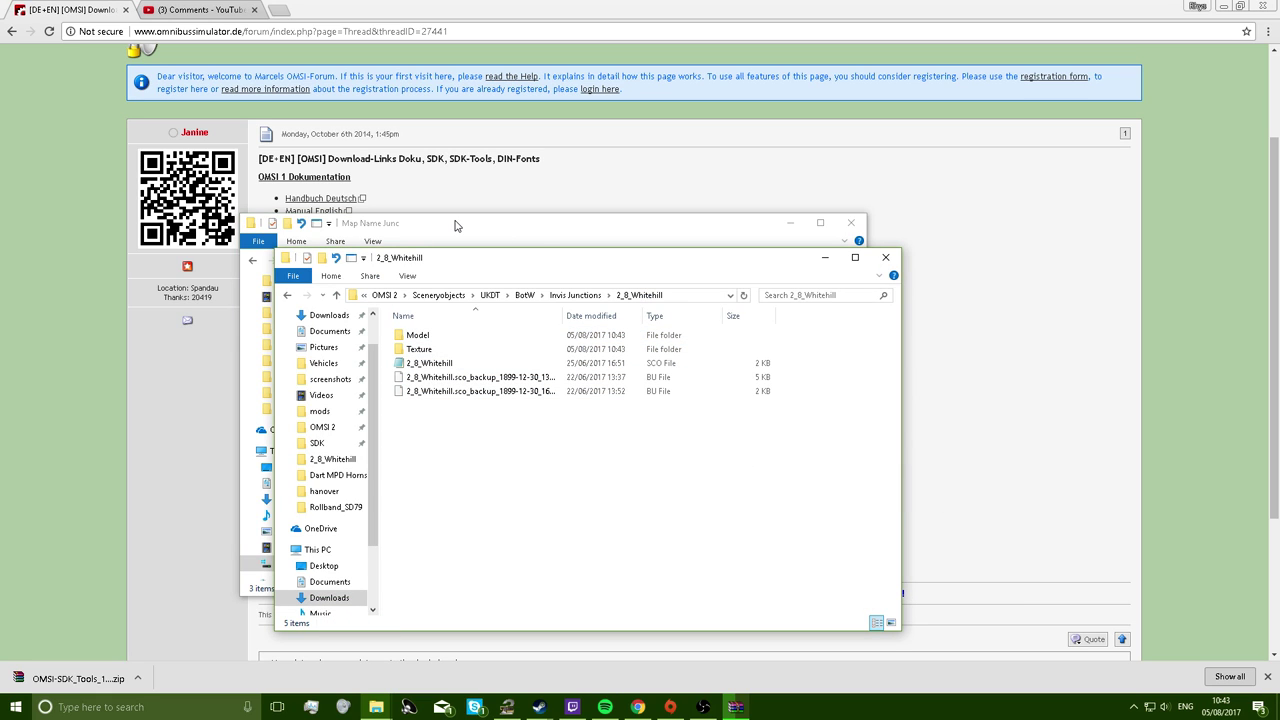
left_click_drag(481, 263, 938, 364)
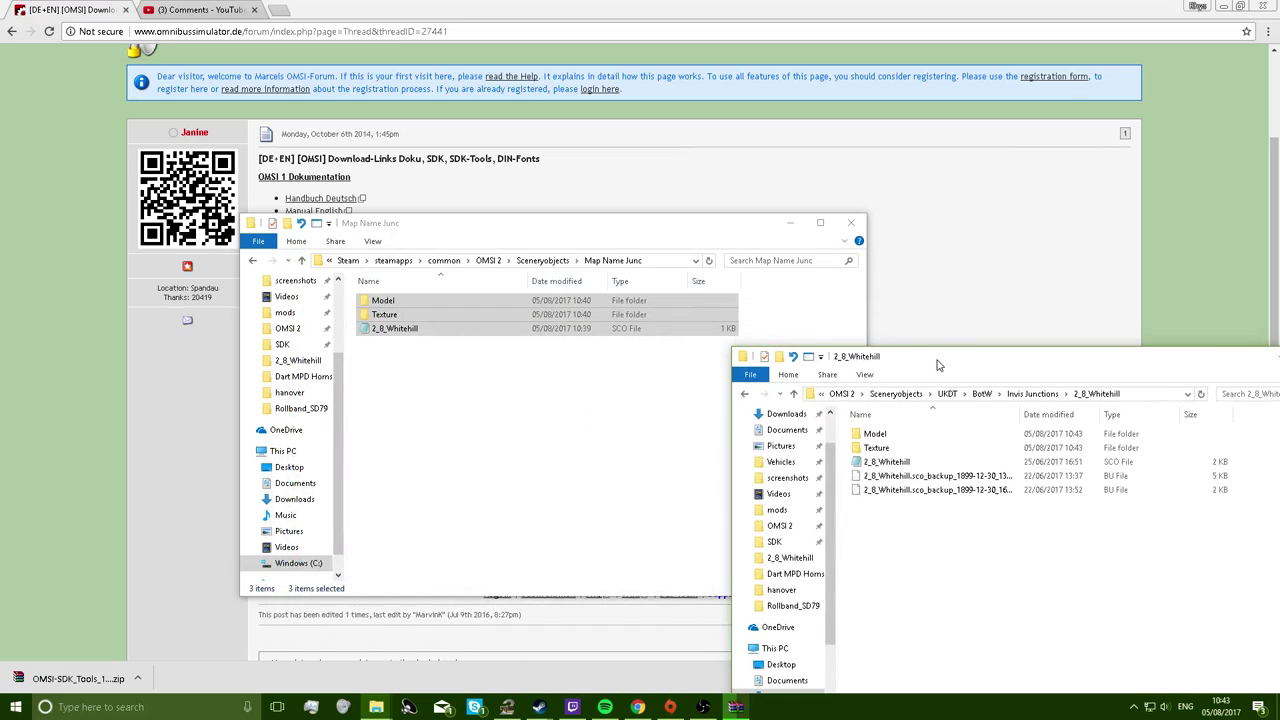
left_click(605, 259)
left_click_drag(473, 239, 473, 452)
left_click(835, 433)
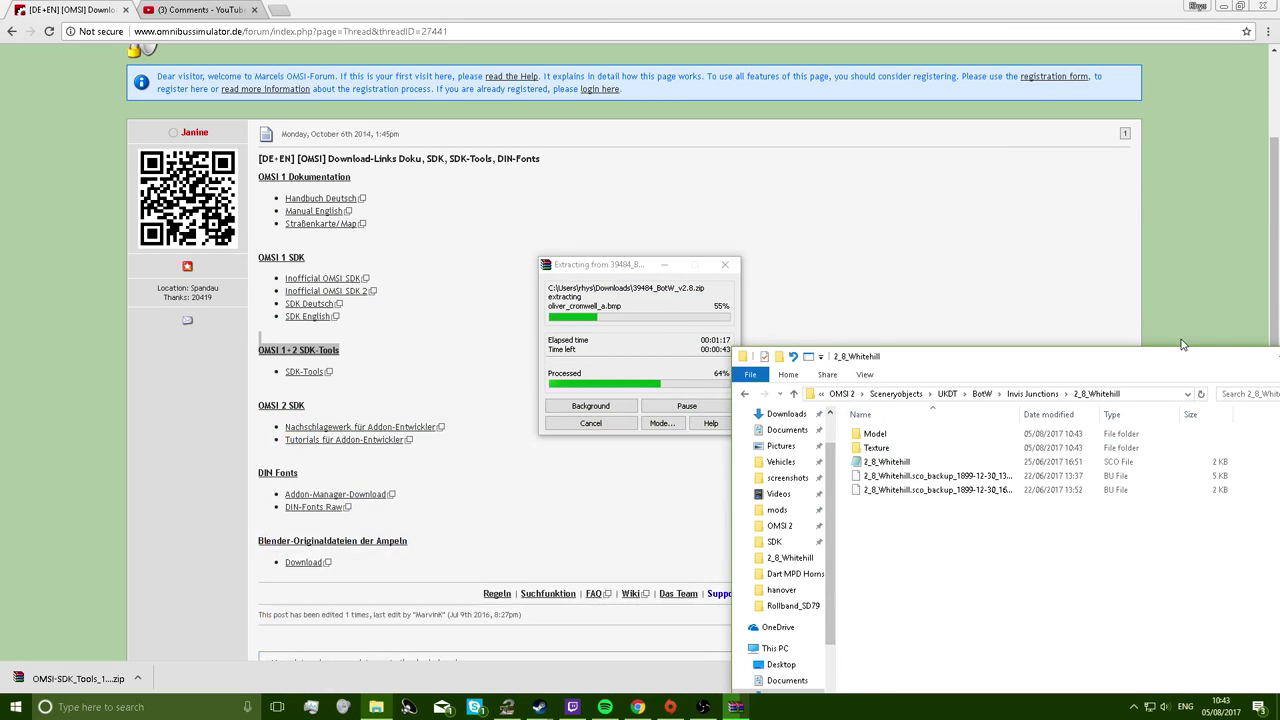
left_click(926, 345)
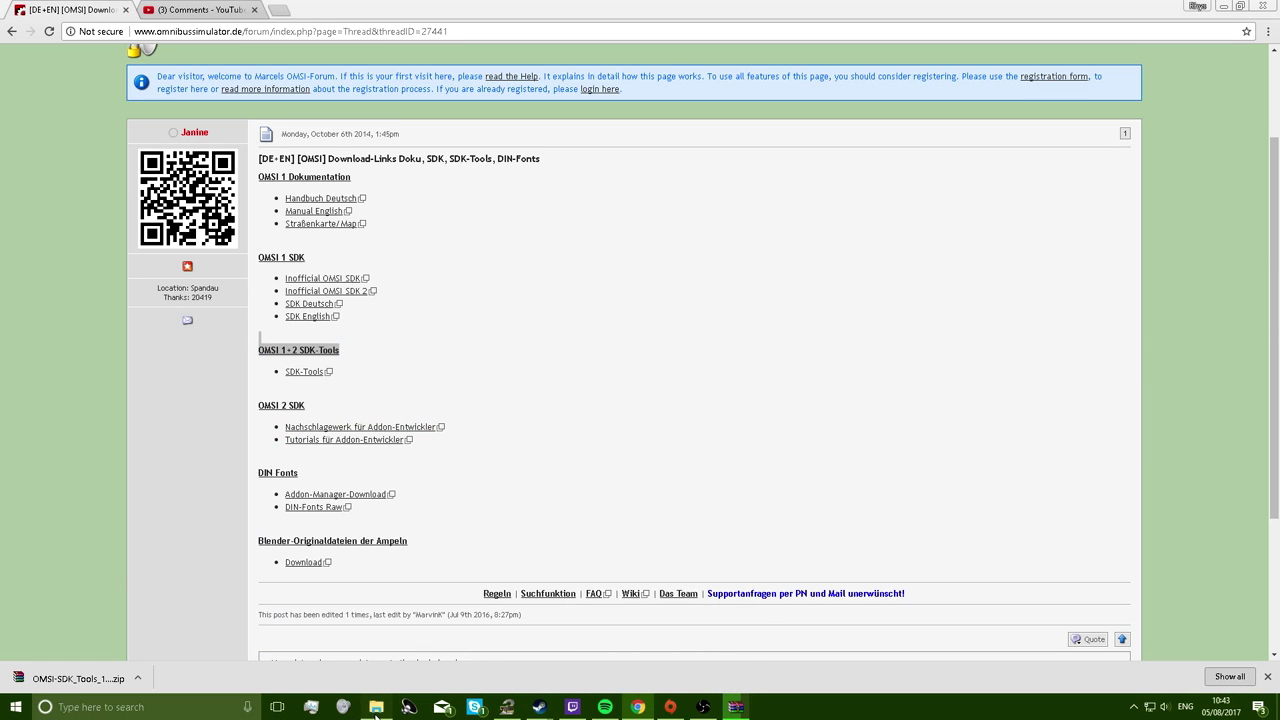
Return to the extracted 2_8_Whitehill folder and delete its two sco_backup BU files.
left_click(376, 707)
left_click_drag(904, 362, 523, 258)
left_click_drag(560, 410, 558, 370)
left_click(529, 357)
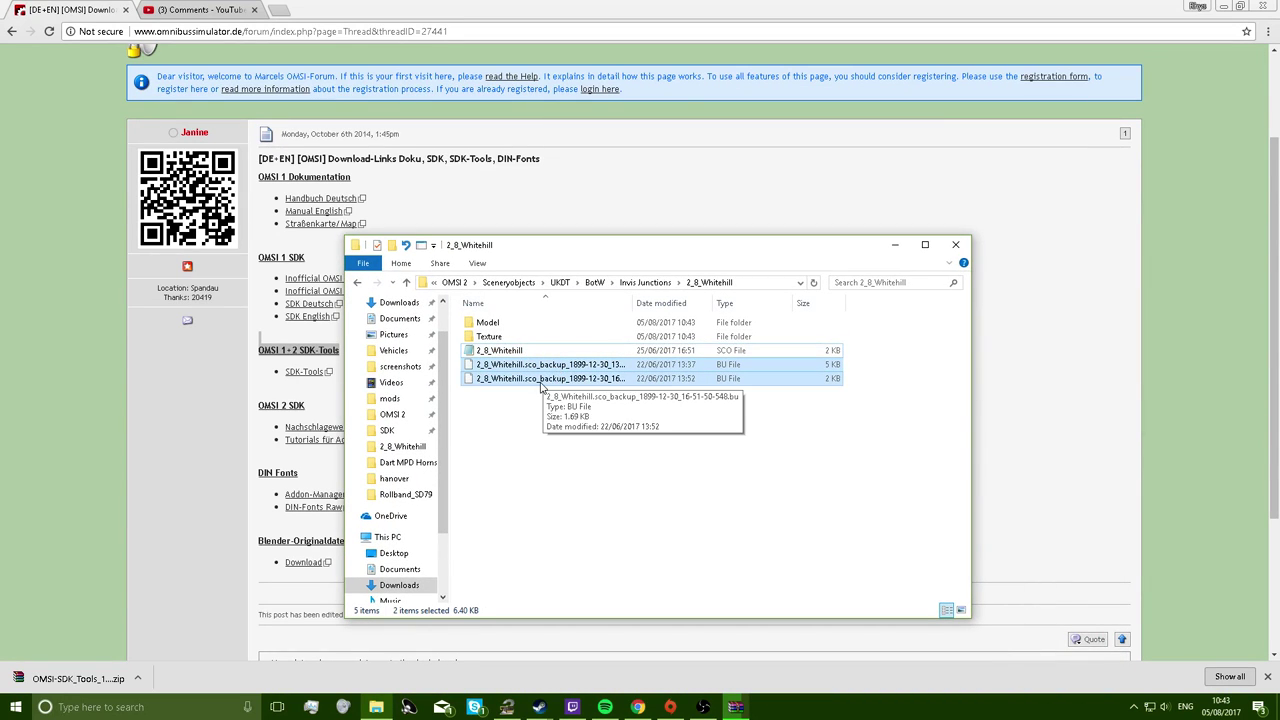
key("Delete")
Rename the 2_8_Whitehill SCO file in the extracted folder as Template.
right_click(536, 351)
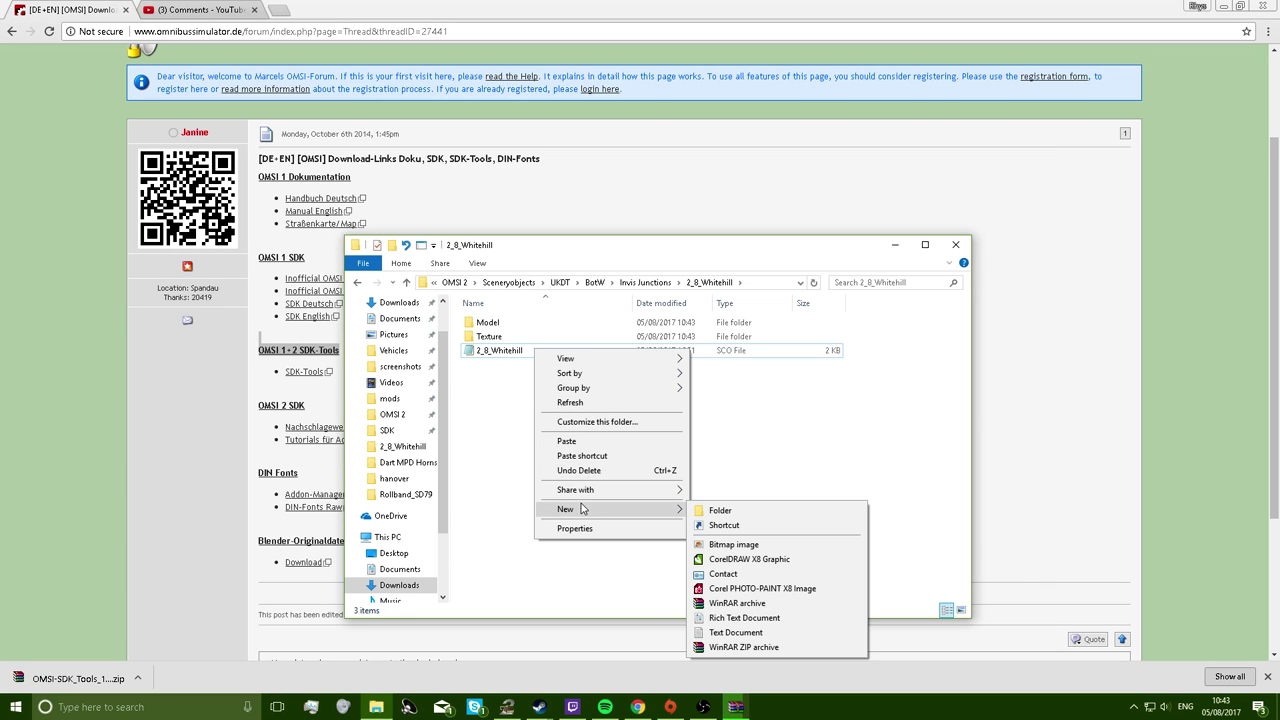
left_click(501, 355)
right_click(501, 355)
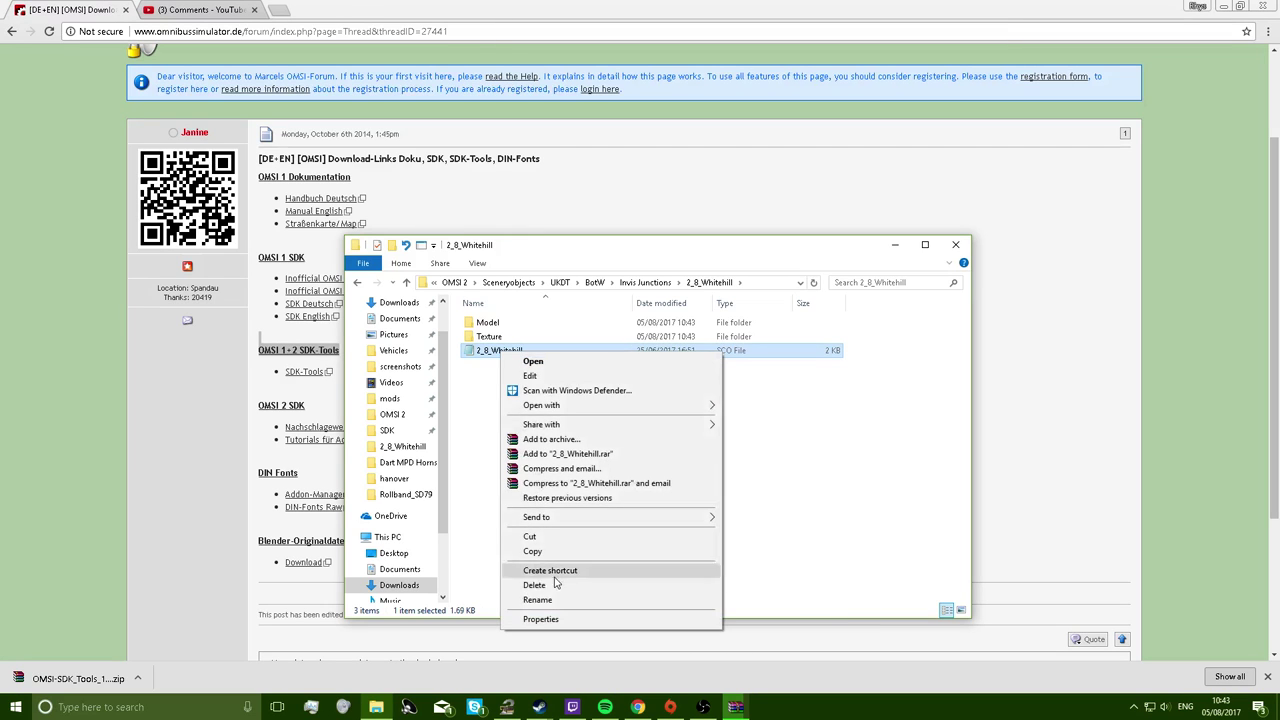
left_click(560, 600)
left_click(527, 349)
double_click(527, 349)
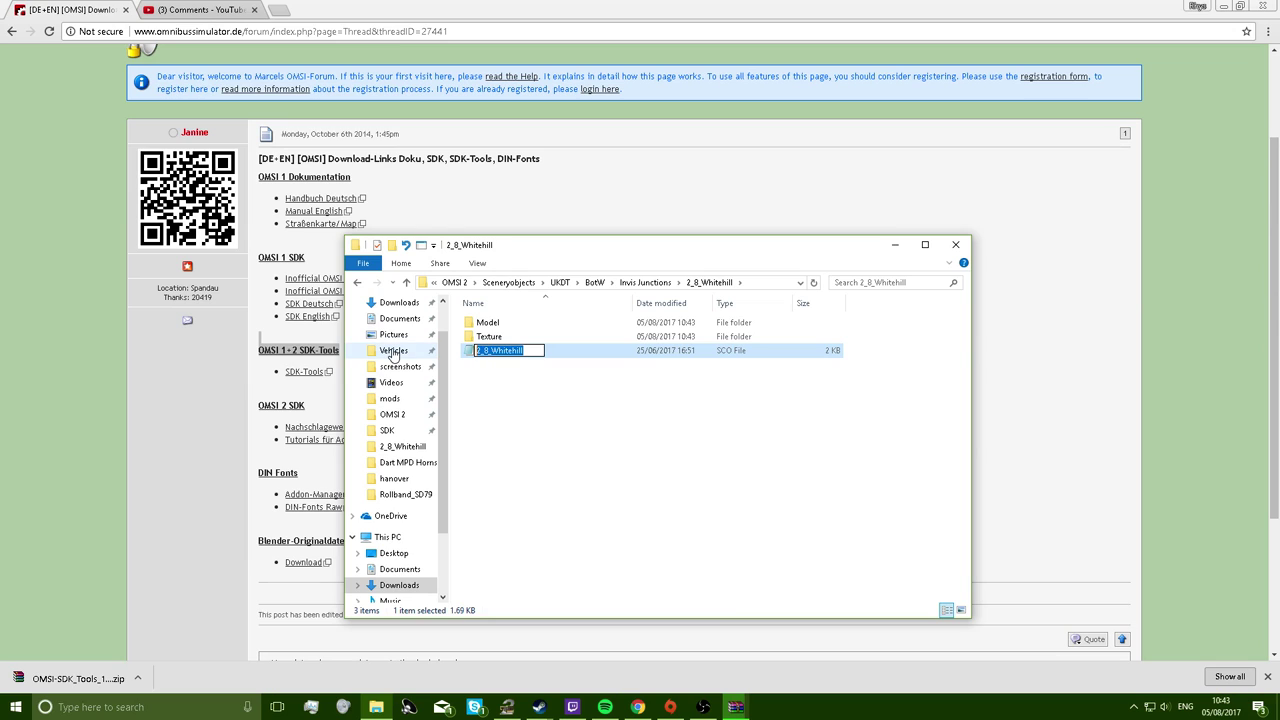
type("Tem")
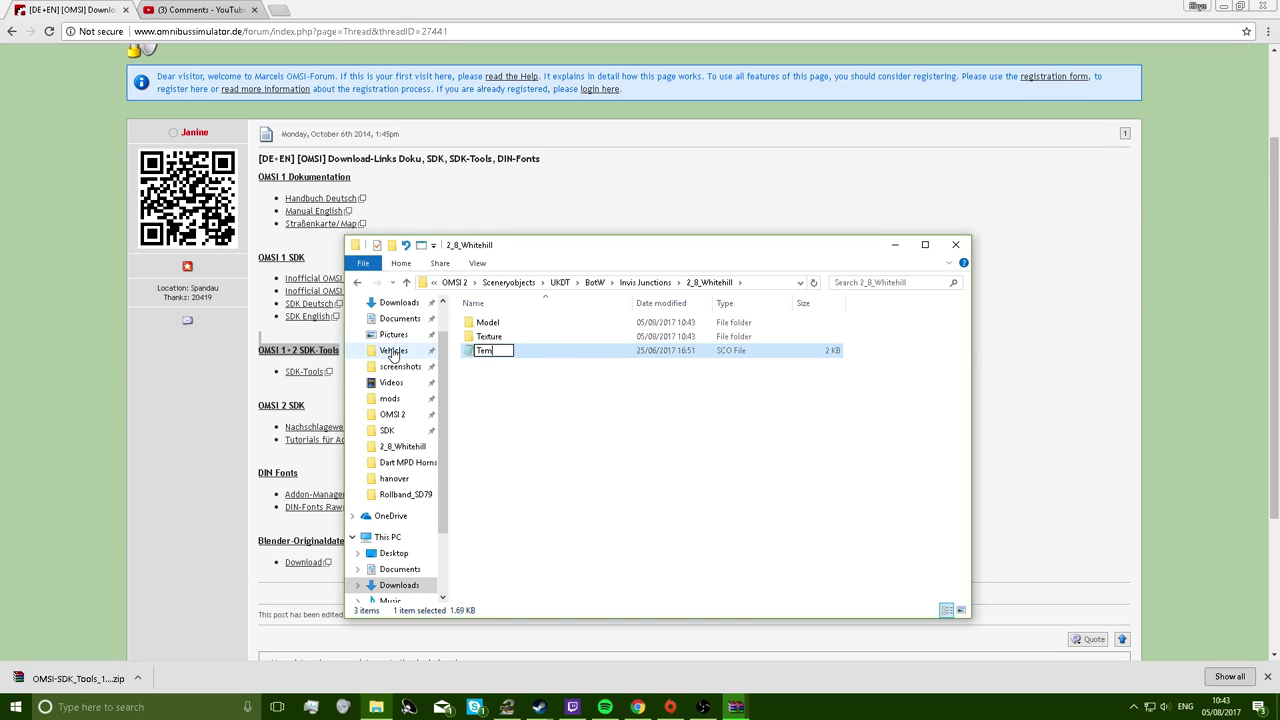
type("plate")
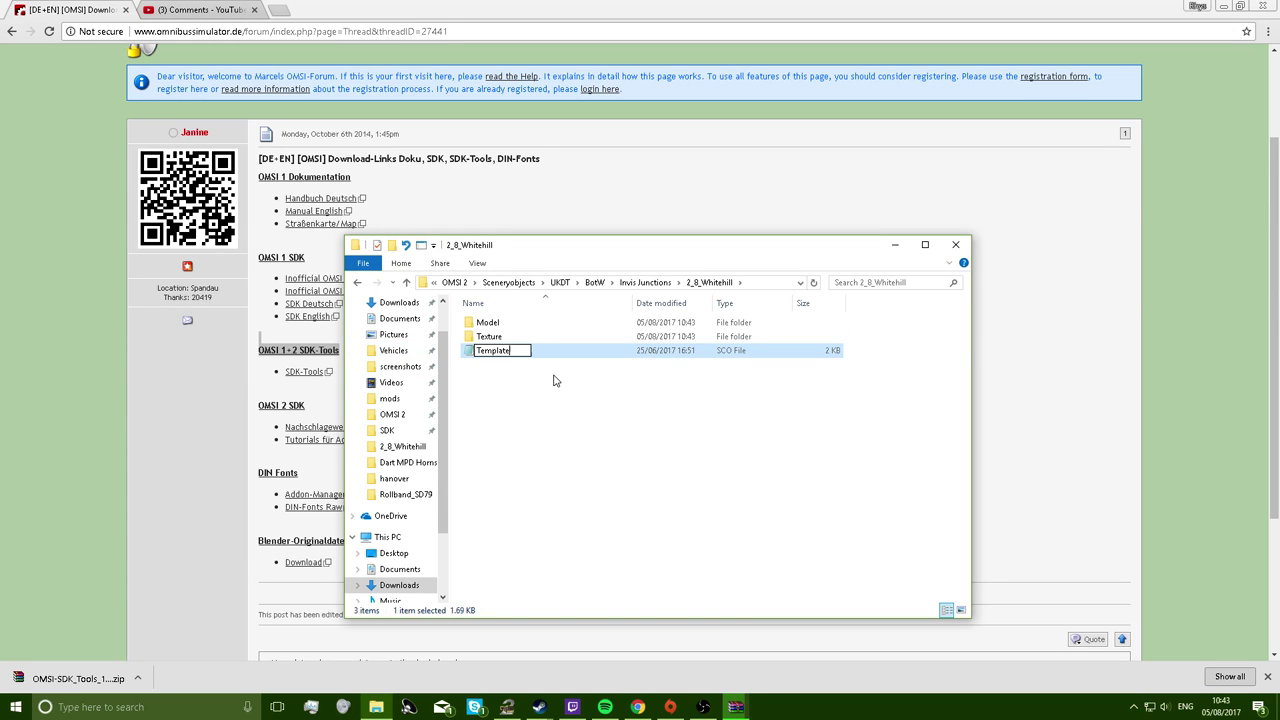
left_click(554, 378)
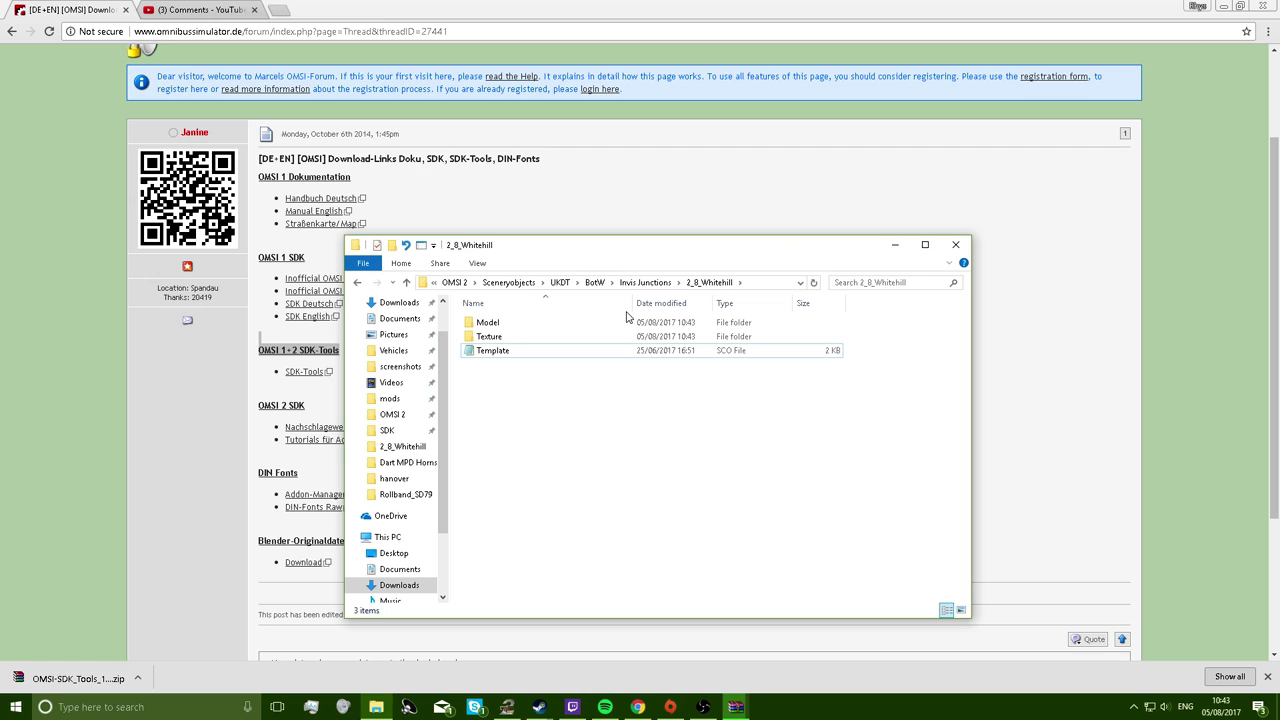
Undo the renaming of the SCO file in the extracted folder.
right_click(571, 357)
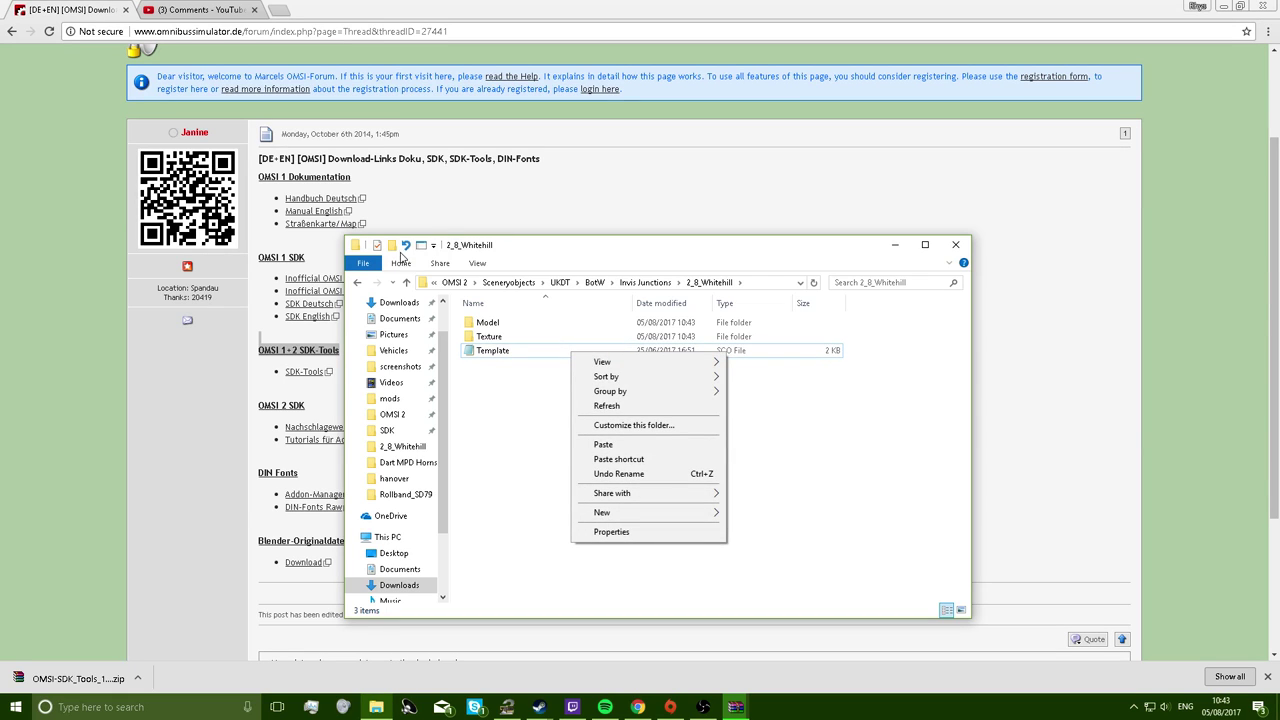
left_click(405, 246)
left_click(405, 246)
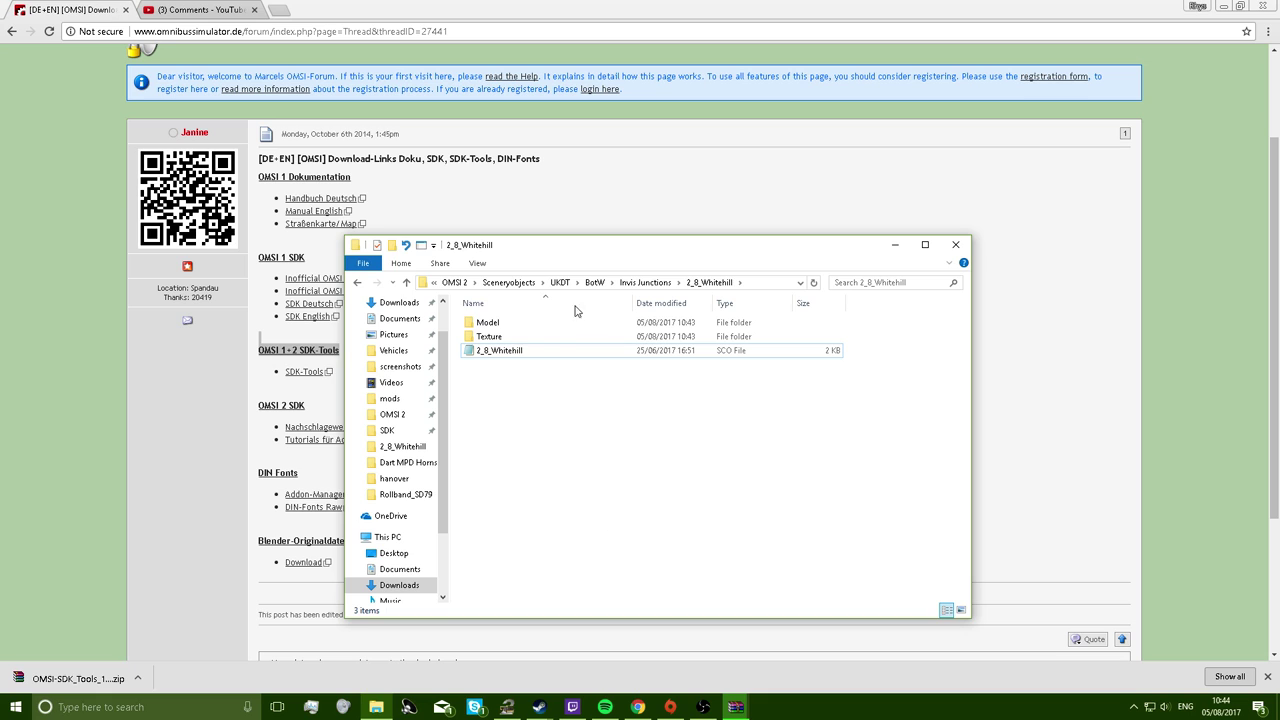
Restore the deleted sco_backup files and copy the whole contents of the extracted 2_8_Whitehill folder.
left_click_drag(581, 251, 782, 278)
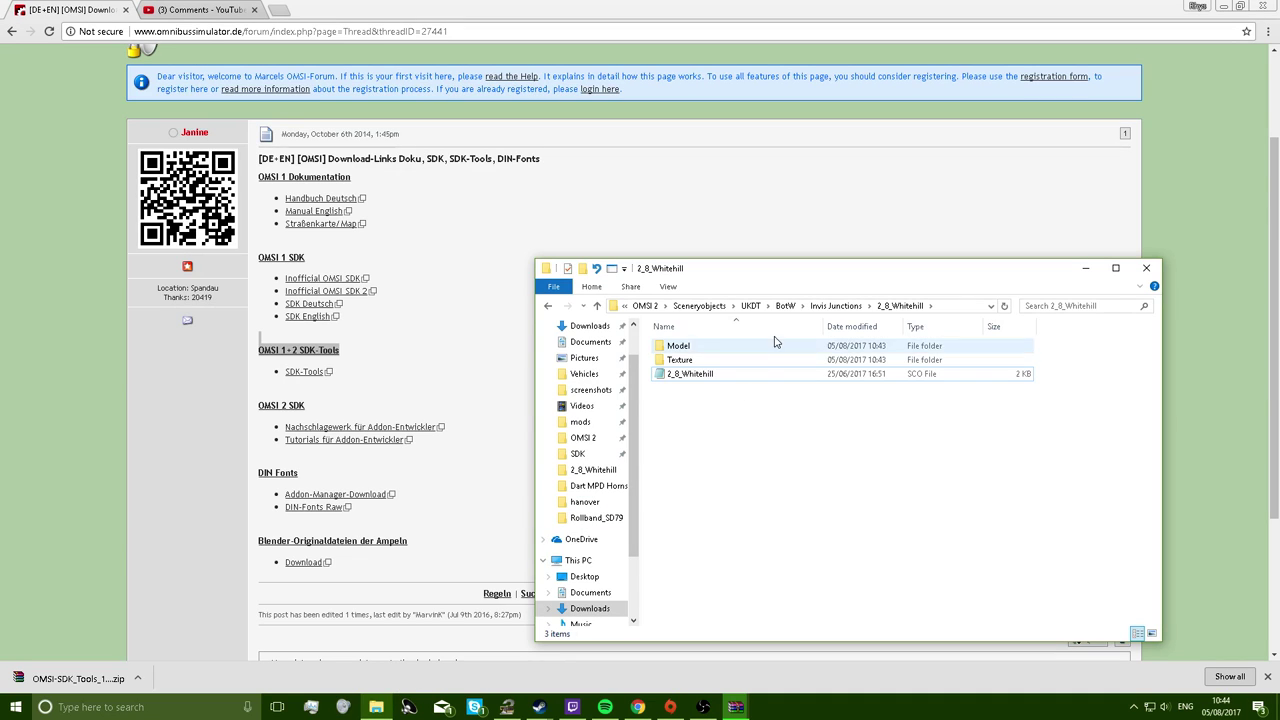
left_click_drag(709, 400, 672, 352)
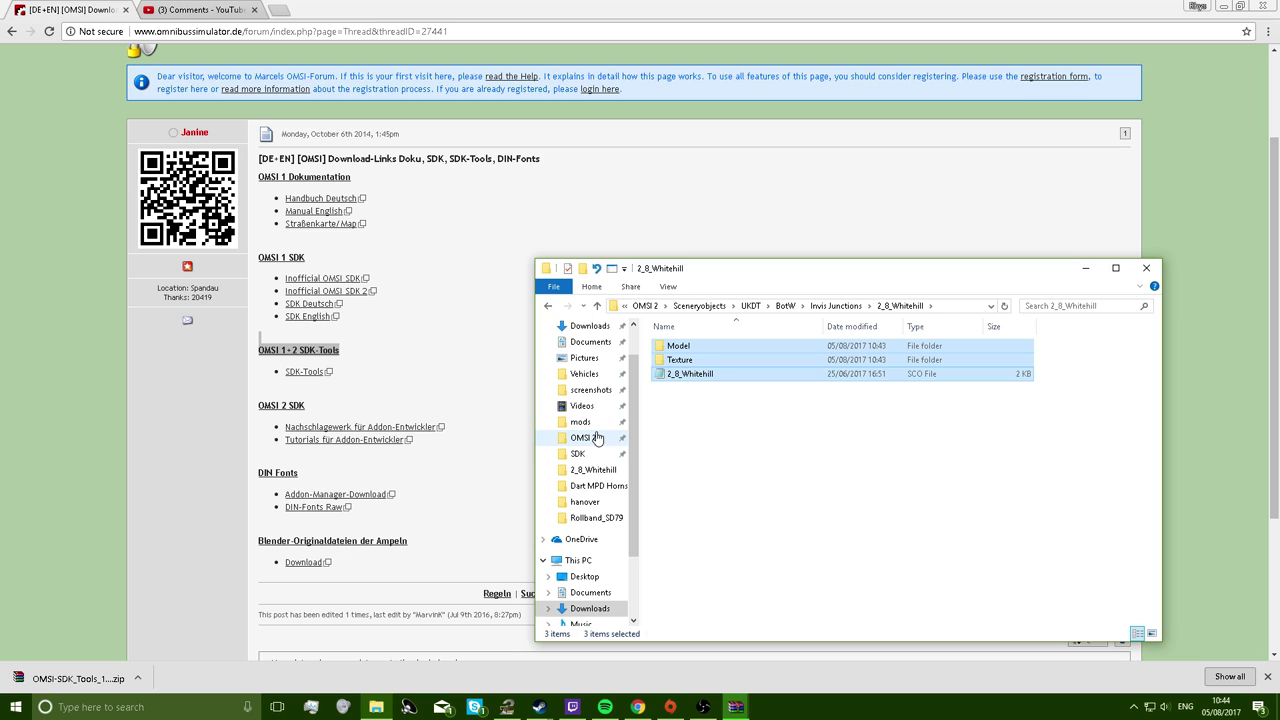
left_click_drag(597, 258, 597, 260)
left_click(597, 270)
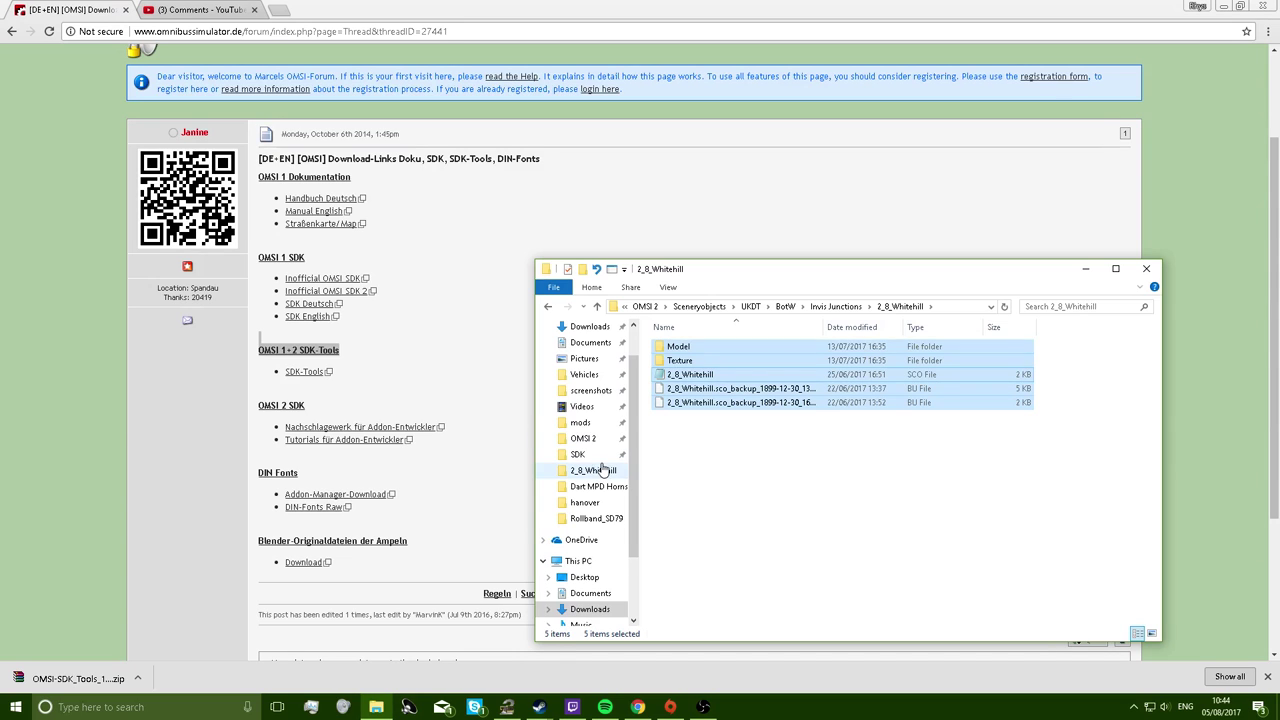
Open the Sceneryobjects folder of the installed OMSI 2 game under steamapps, common.
left_click(583, 438)
scroll(710, 444, "down", 5)
scroll(710, 444, "down", 3)
left_click(698, 440)
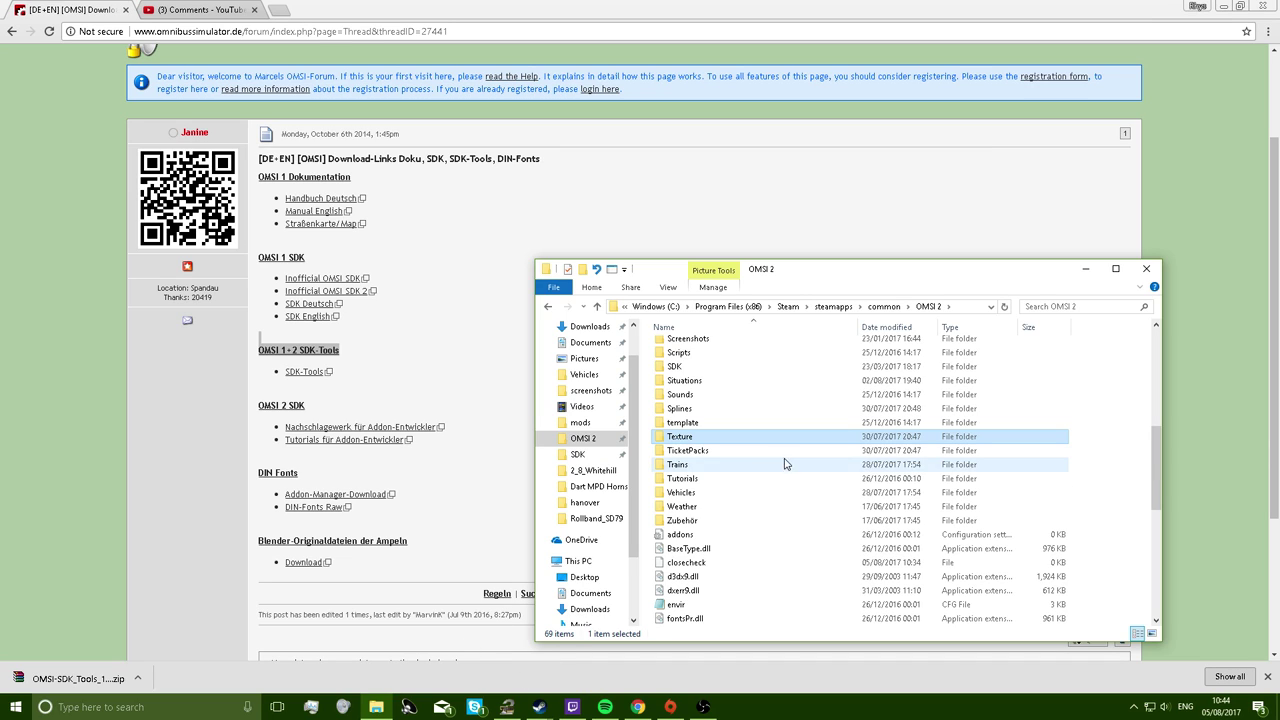
scroll(705, 400, "up", 2)
left_click(700, 400)
double_click(700, 400)
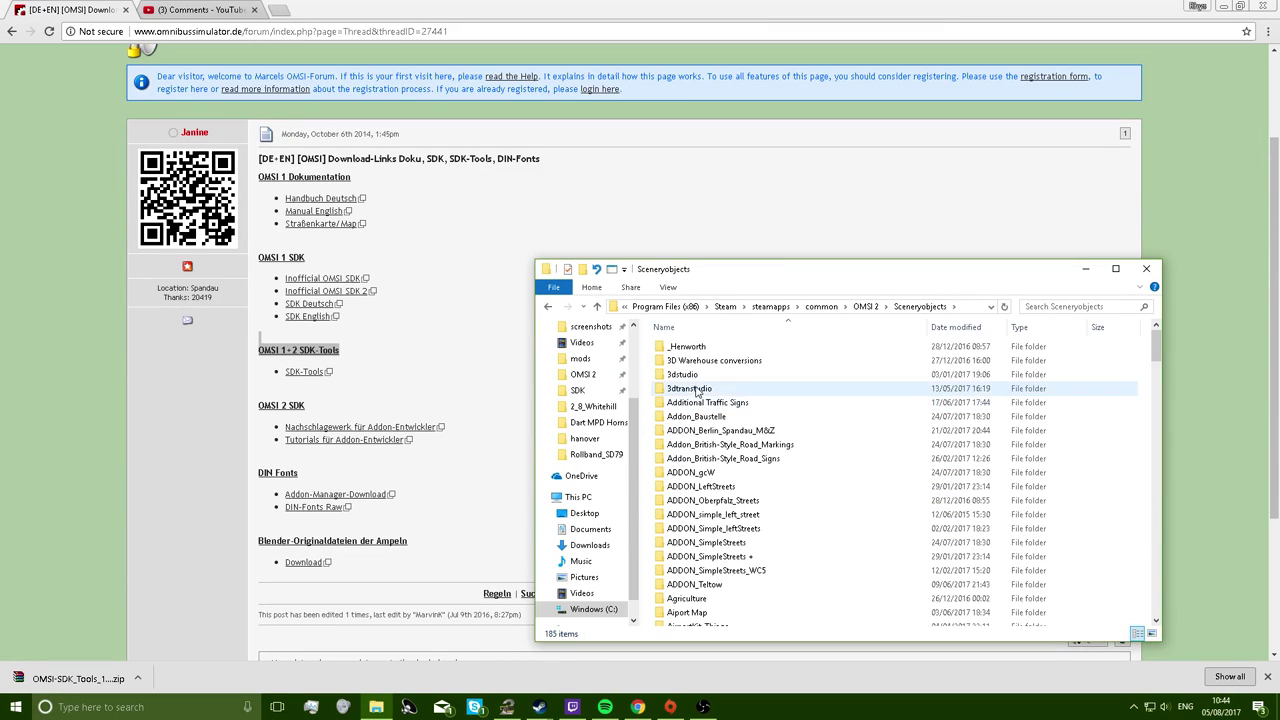
Go to the Invis Junctions folder inside UKDT, BotW of the installed Sceneryobjects.
type("uk")
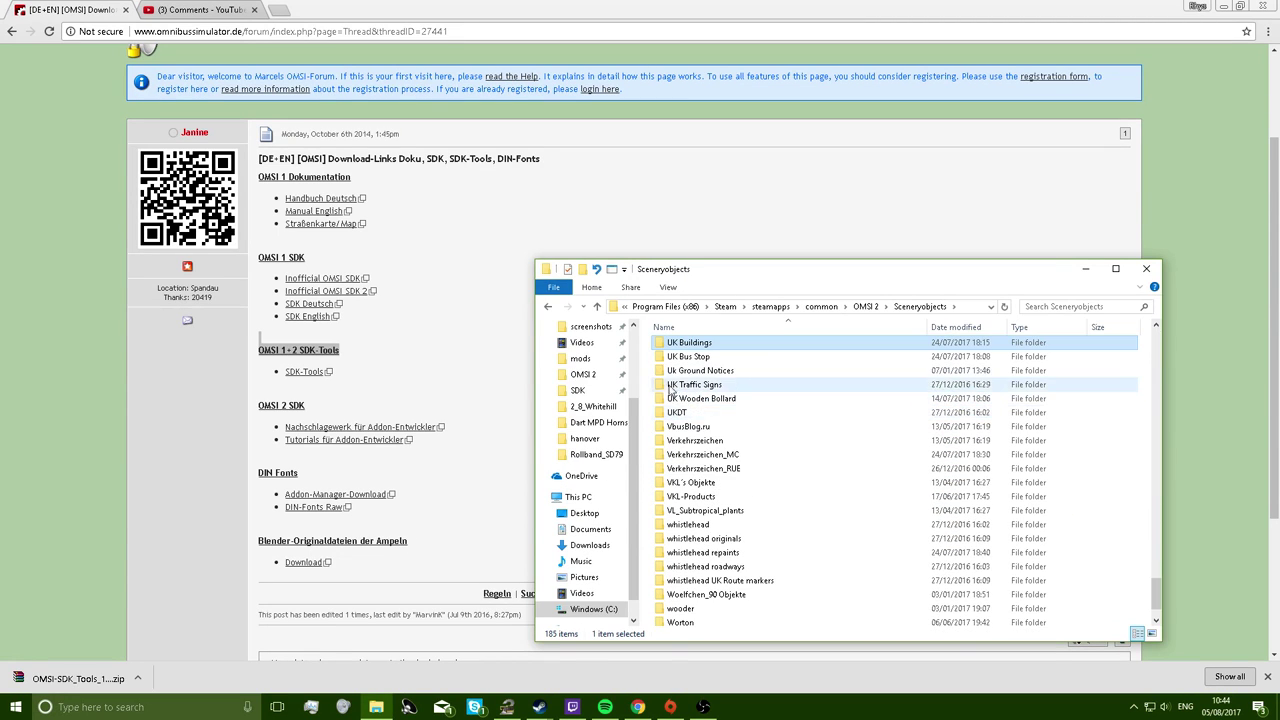
double_click(690, 414)
double_click(694, 346)
double_click(694, 346)
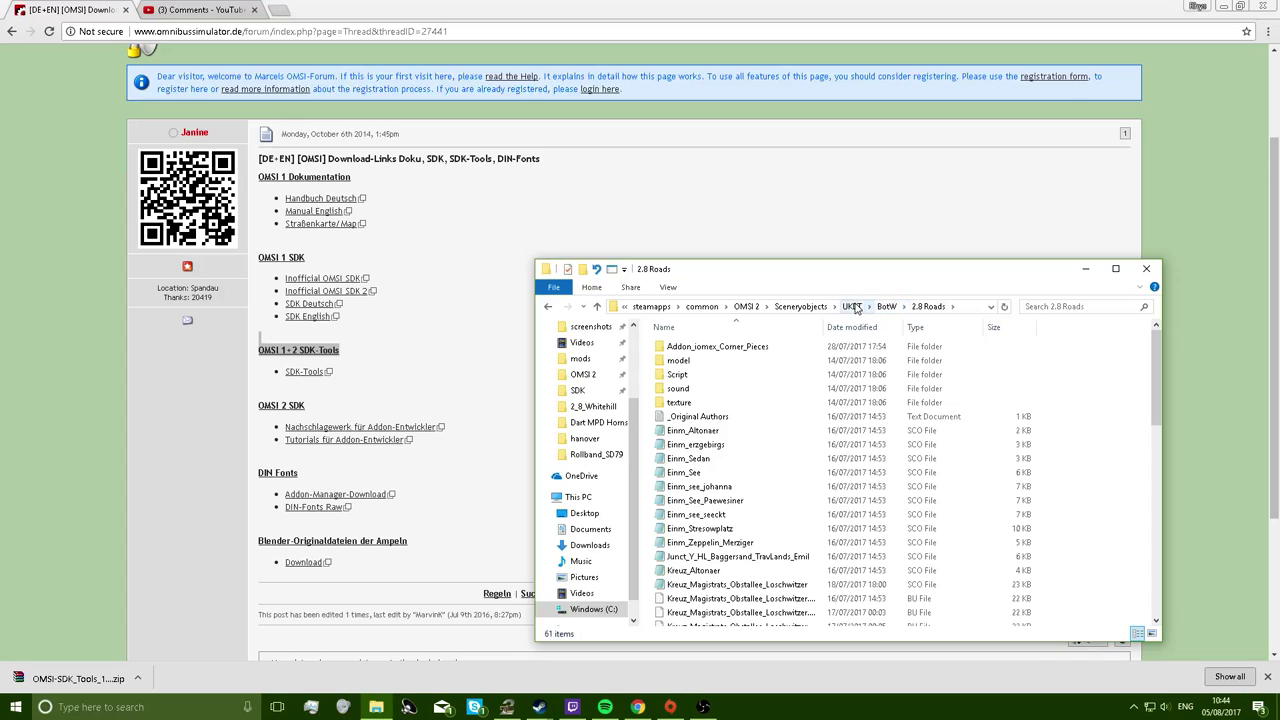
left_click(884, 307)
double_click(690, 374)
key("ctrl+v")
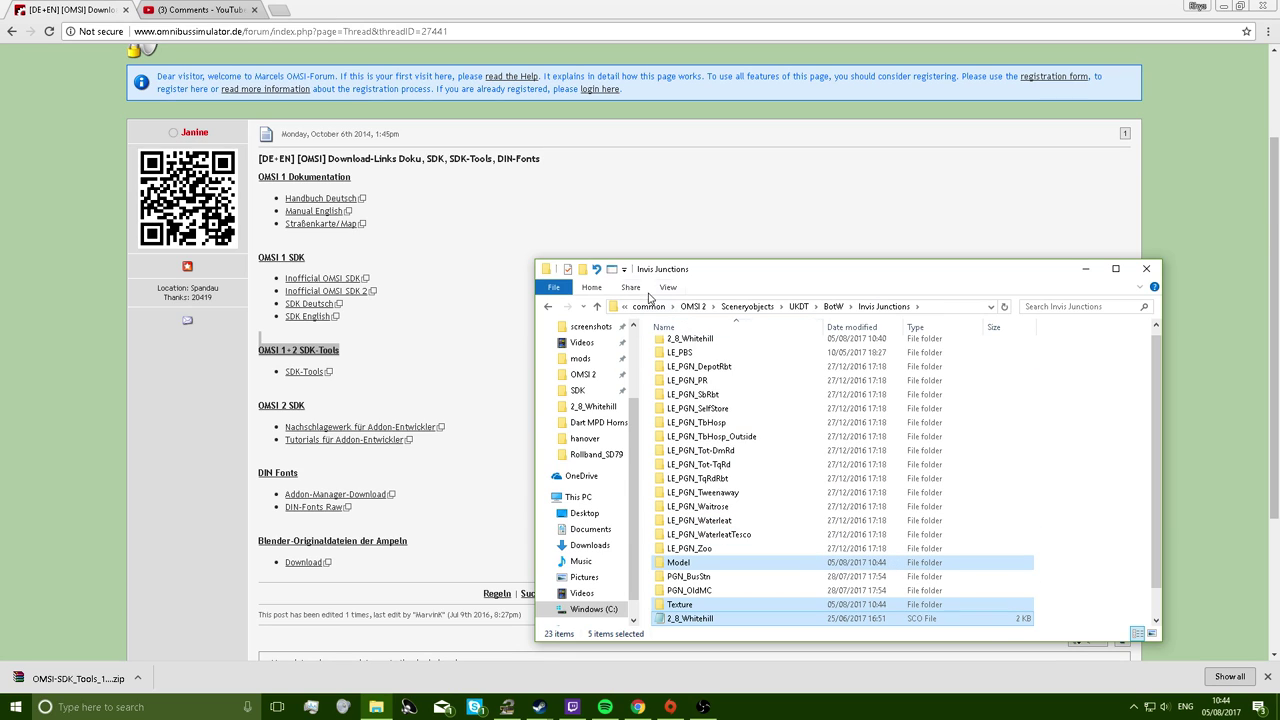
left_click(597, 271)
left_click(715, 327)
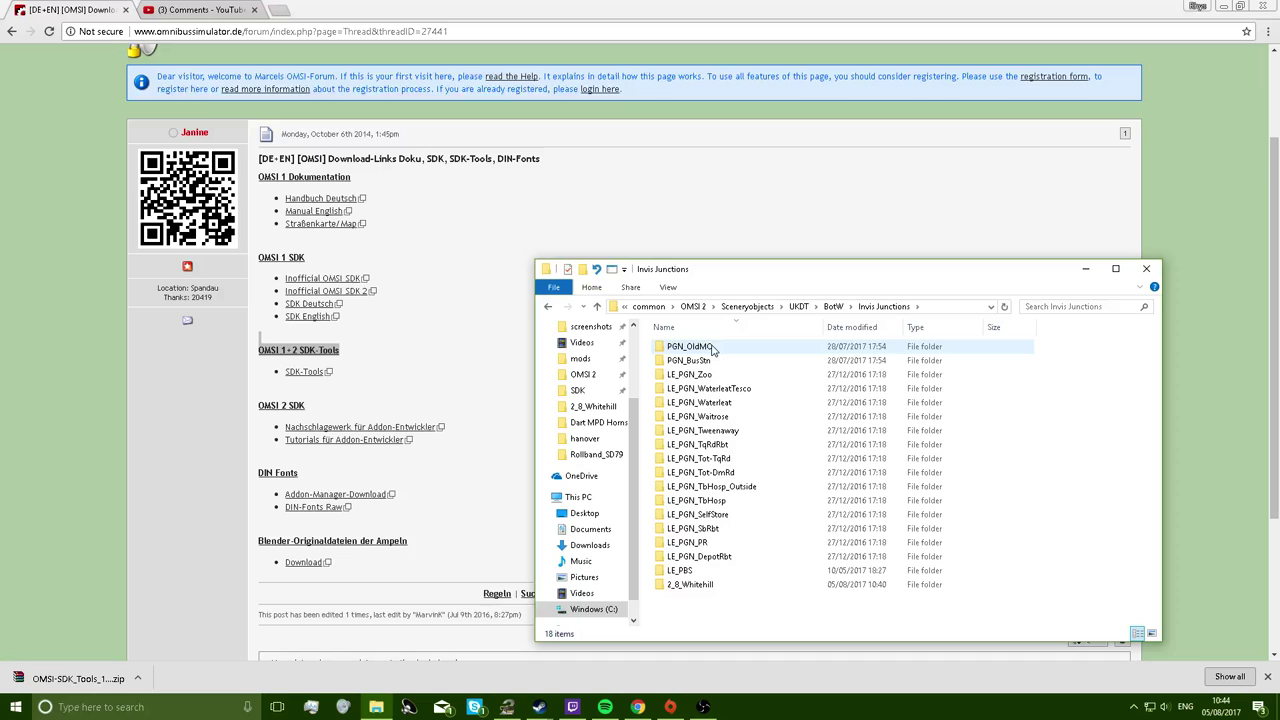
left_click(757, 328)
Paste the copied files into the installed 2_8_Whitehill folder, replacing the files of the same names, and close the folder window.
double_click(752, 345)
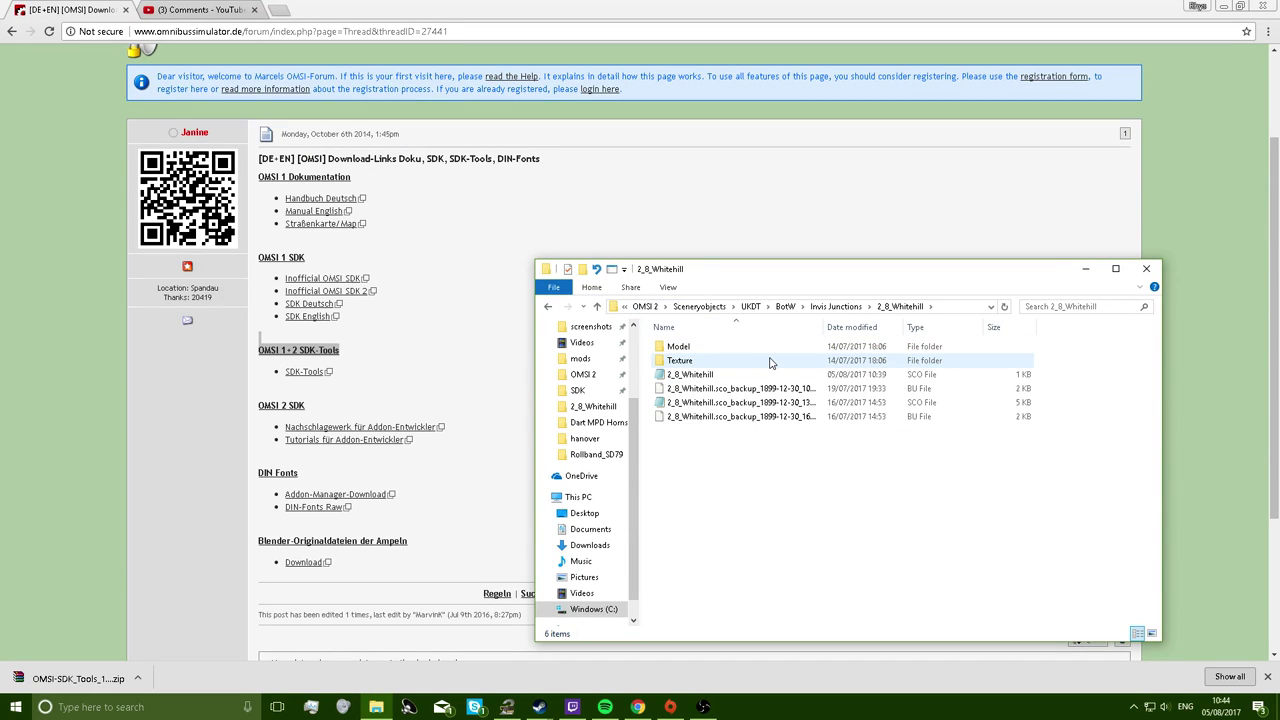
key("ctrl+v")
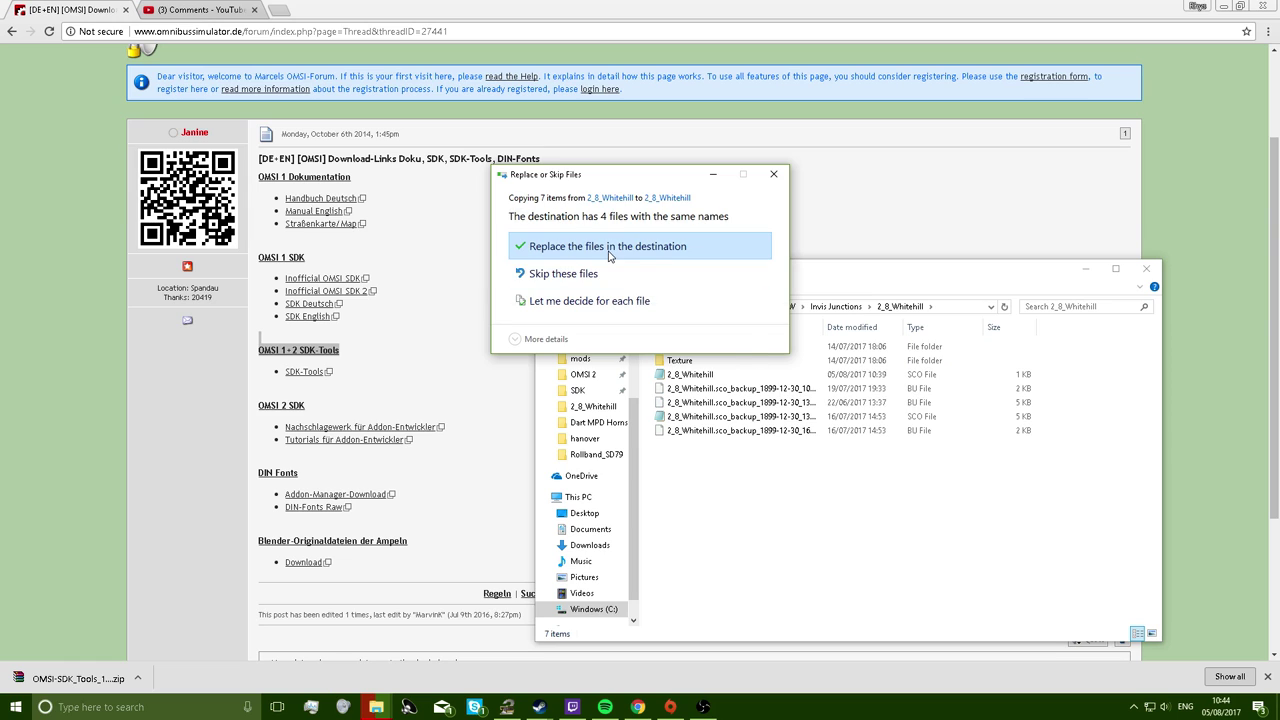
left_click(610, 248)
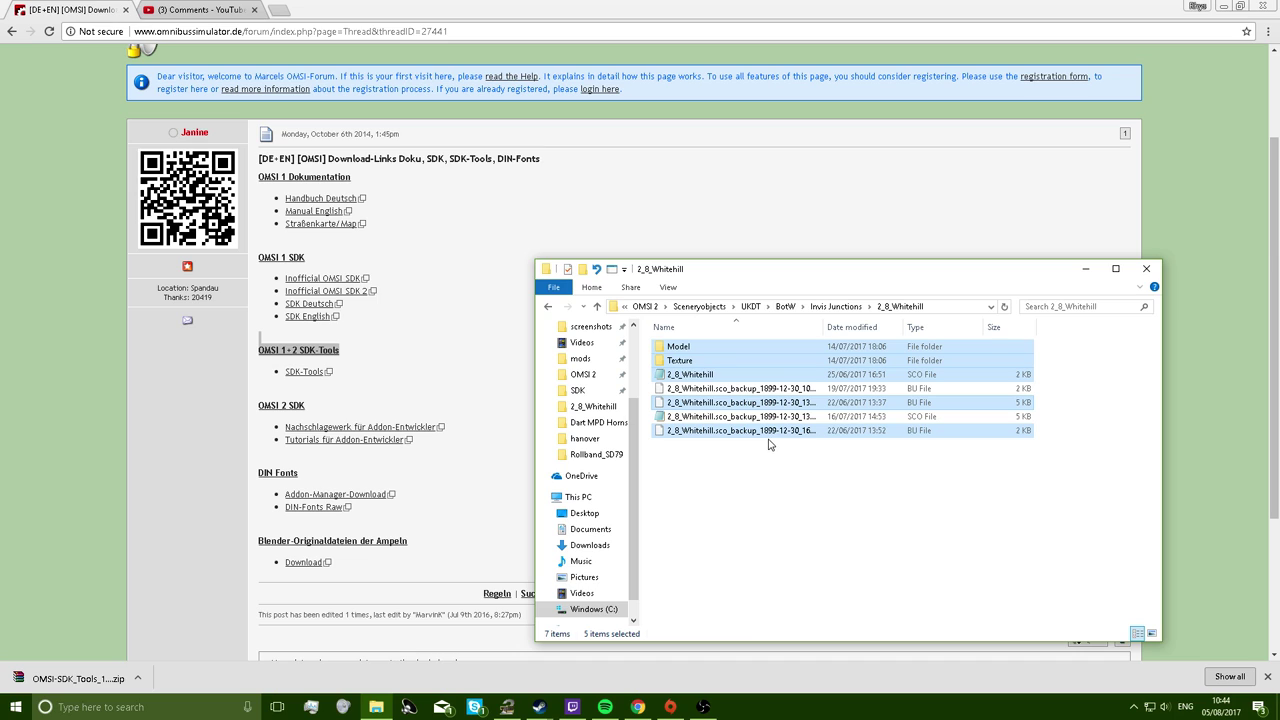
left_click(1146, 269)
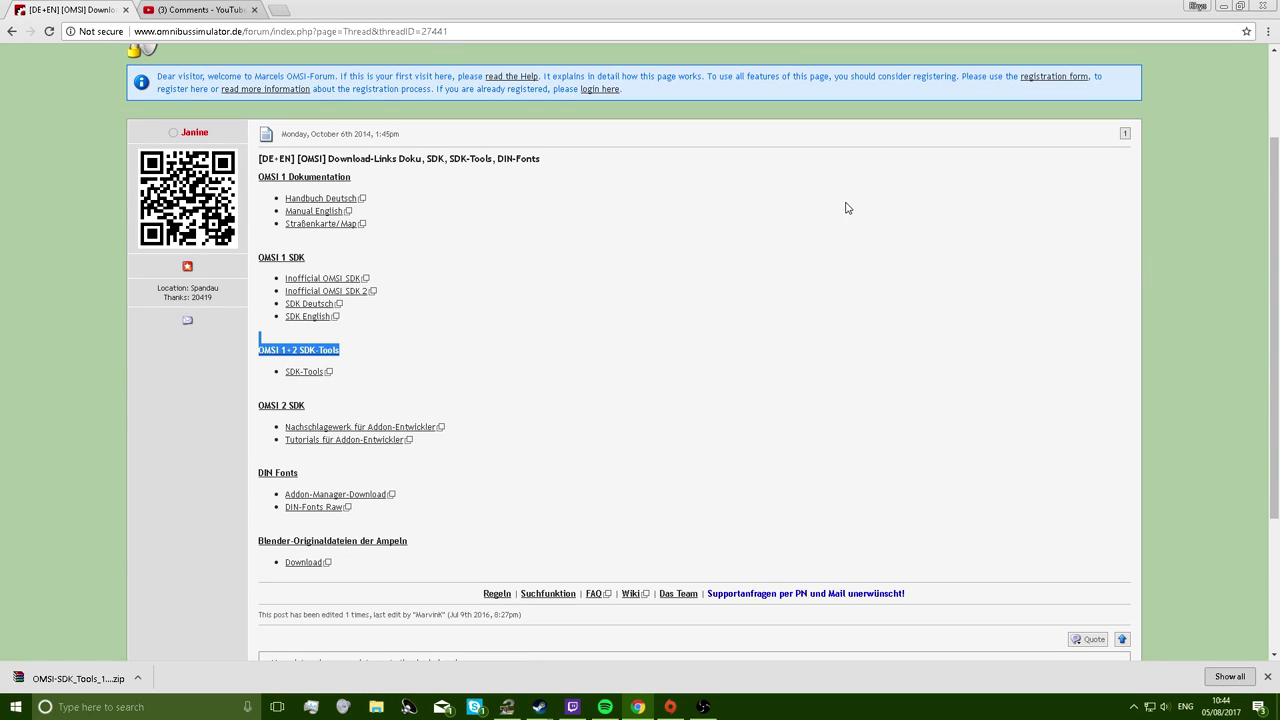
Switch to the OMSI Editor and load the map from the NewMap folder.
left_click(539, 707)
left_click(663, 379)
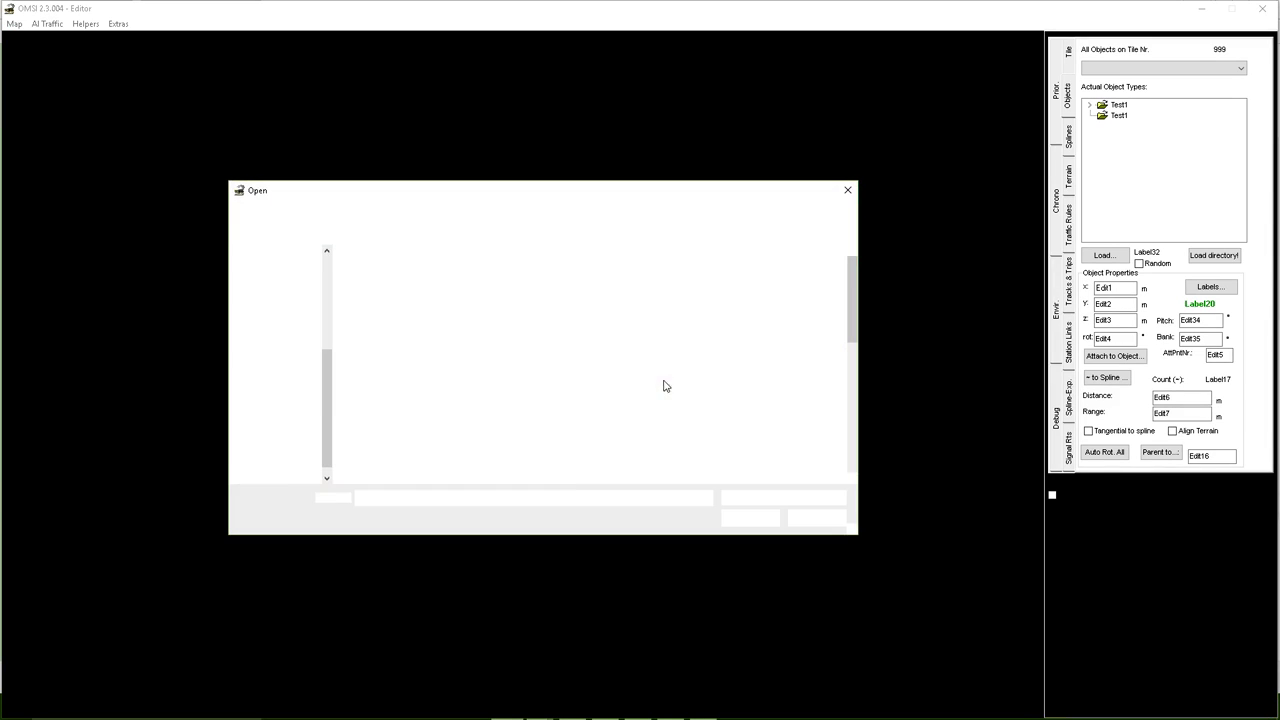
scroll(500, 415, "down", 5)
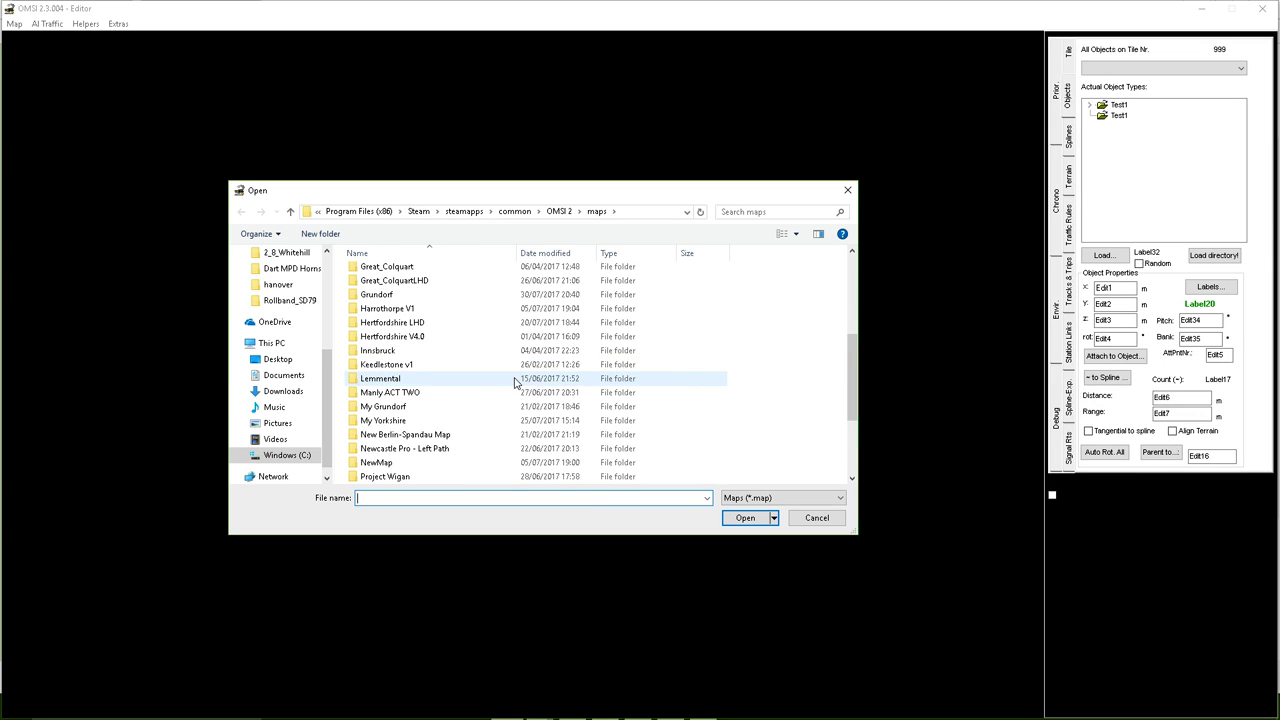
left_click(397, 463)
double_click(397, 463)
double_click(365, 308)
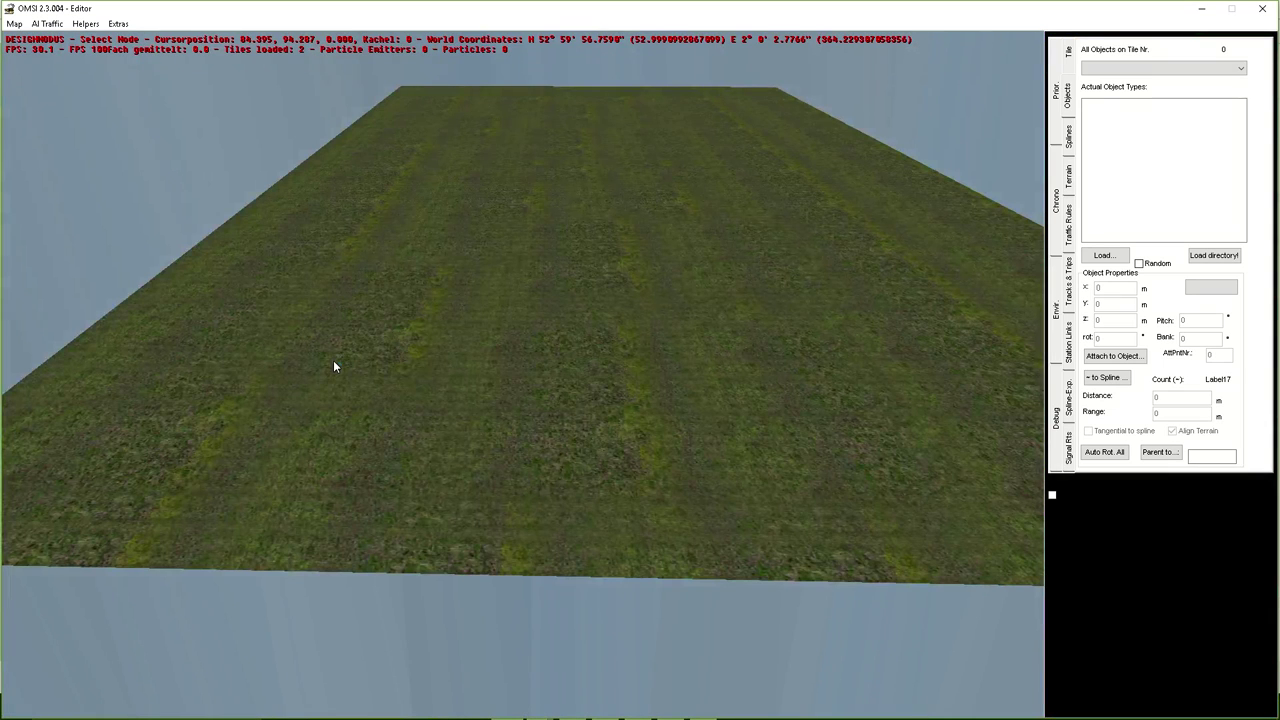
Switch the map editor to spline editing and open the dialog for loading a spline type.
left_click_drag(426, 389, 399, 369)
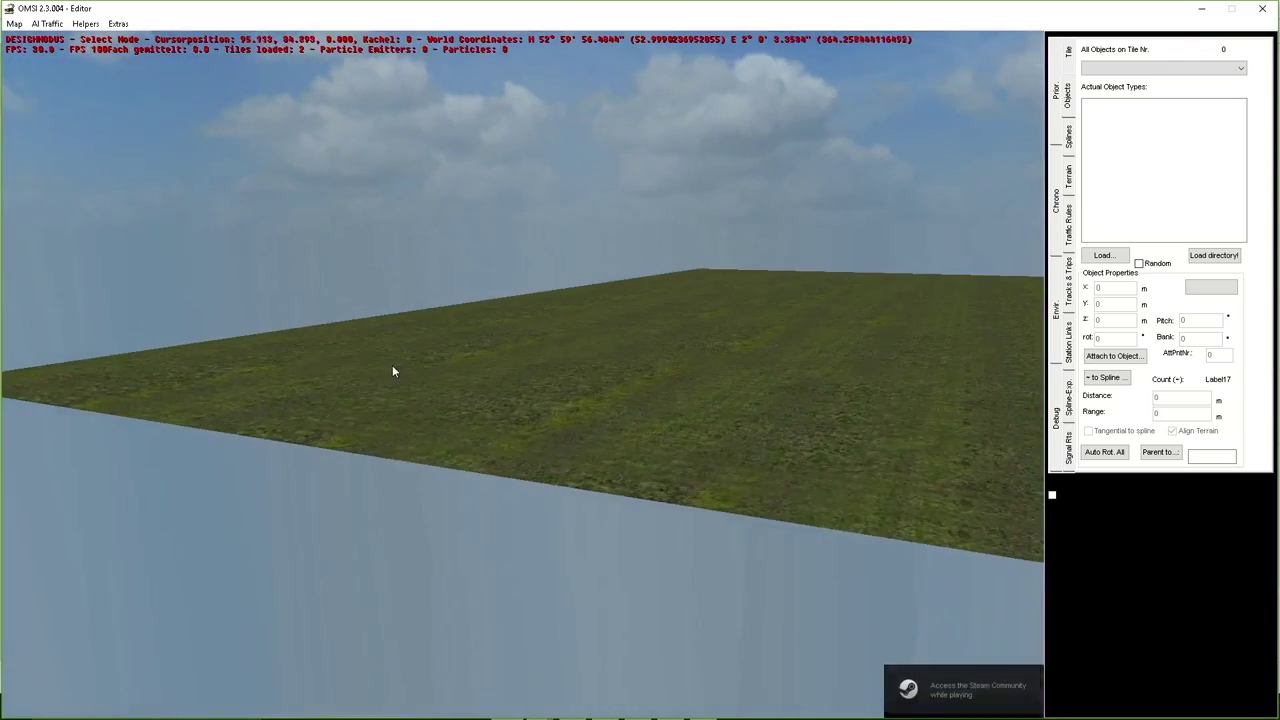
left_click_drag(577, 409, 379, 403)
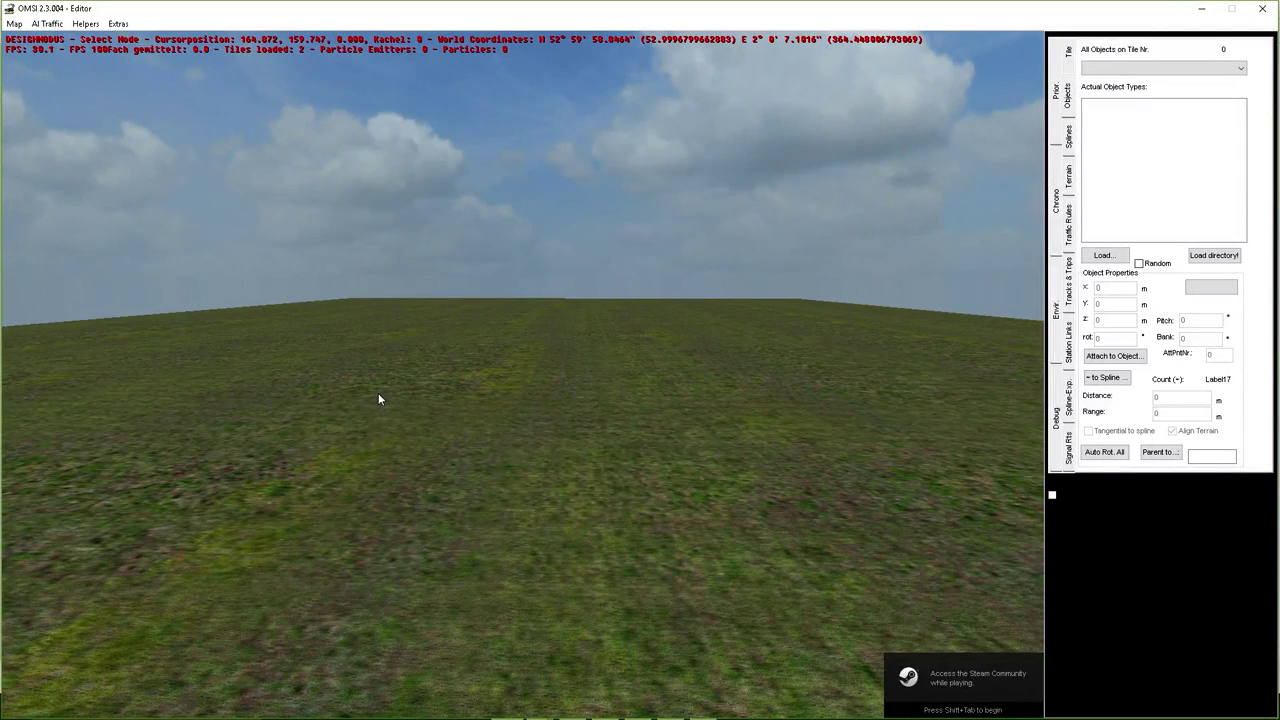
scroll(457, 491, "up", 3)
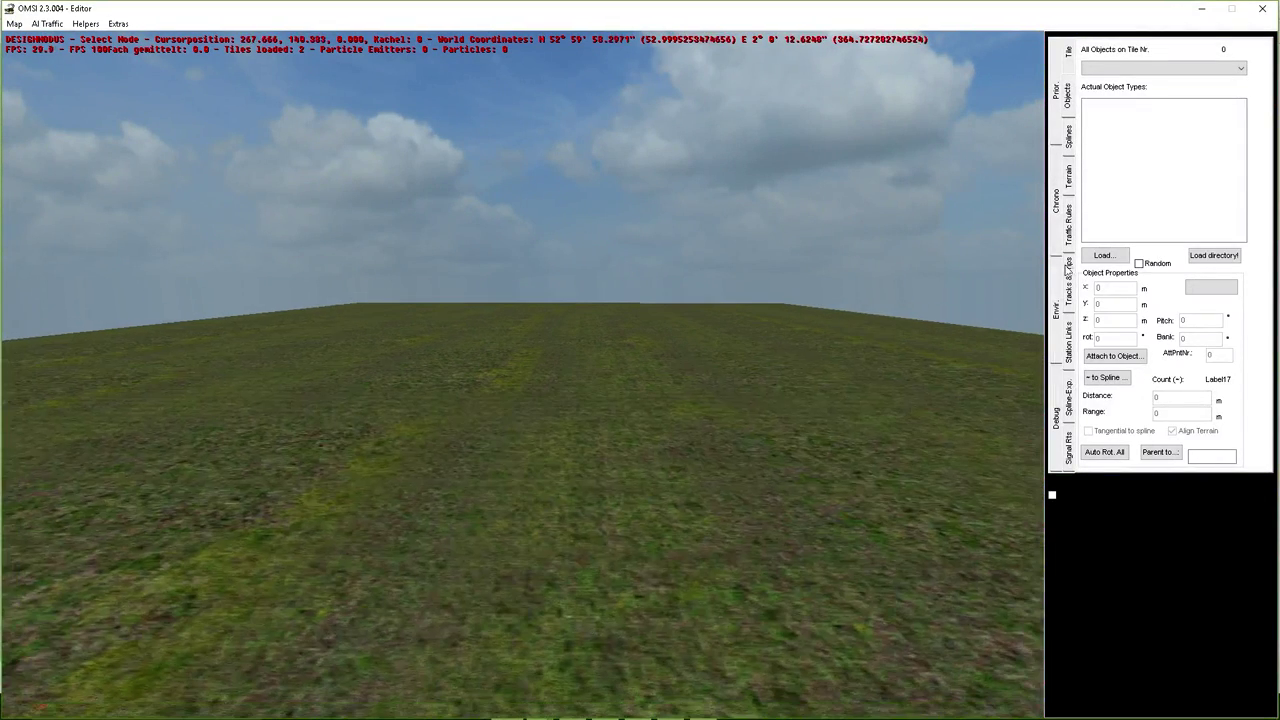
left_click(1069, 137)
left_click_drag(777, 449, 720, 374)
left_click(1109, 190)
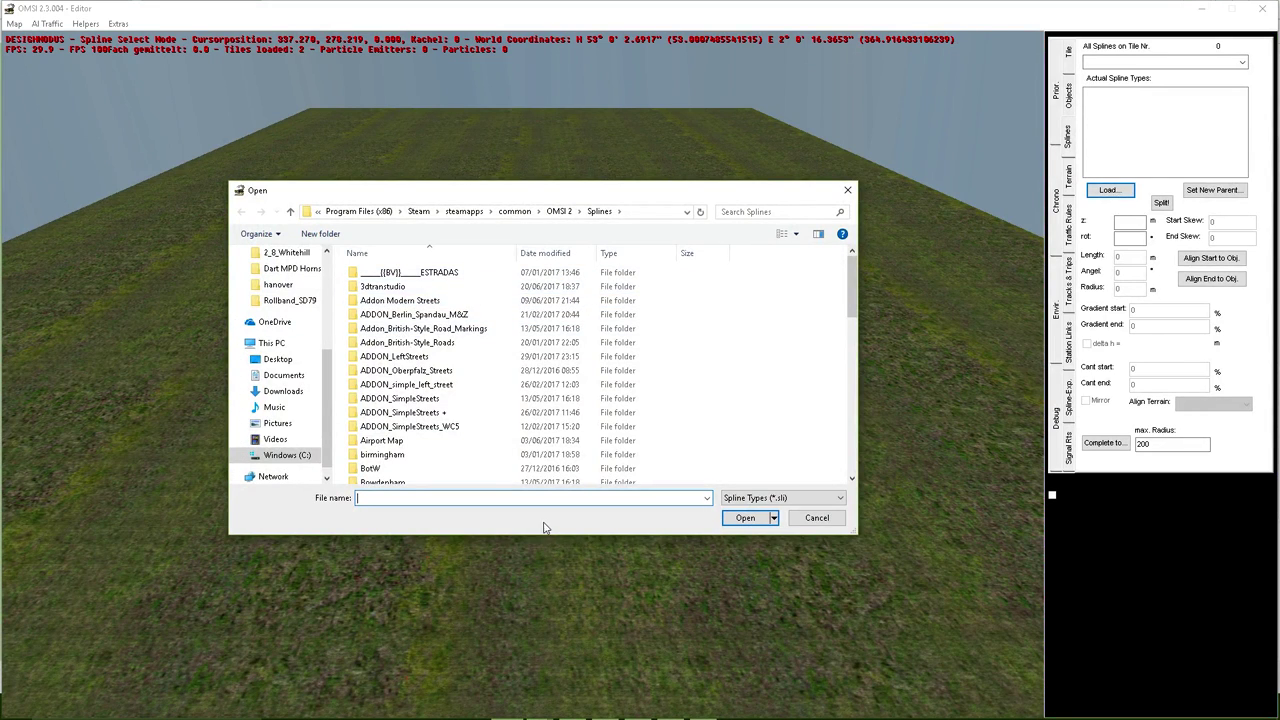
Load the spline type str_2spur_8m_altonaer1 from the iomexLH folder of the Splines directory.
scroll(490, 434, "down", 4)
scroll(471, 465, "down", 2)
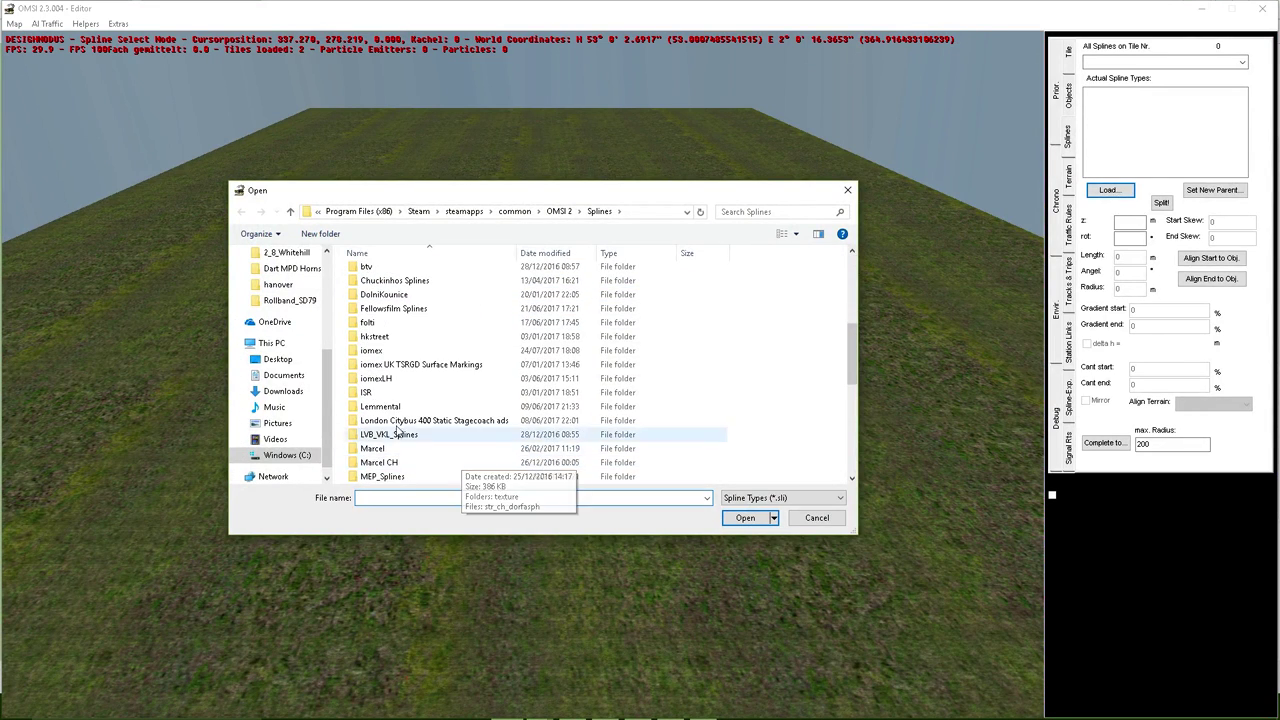
double_click(388, 383)
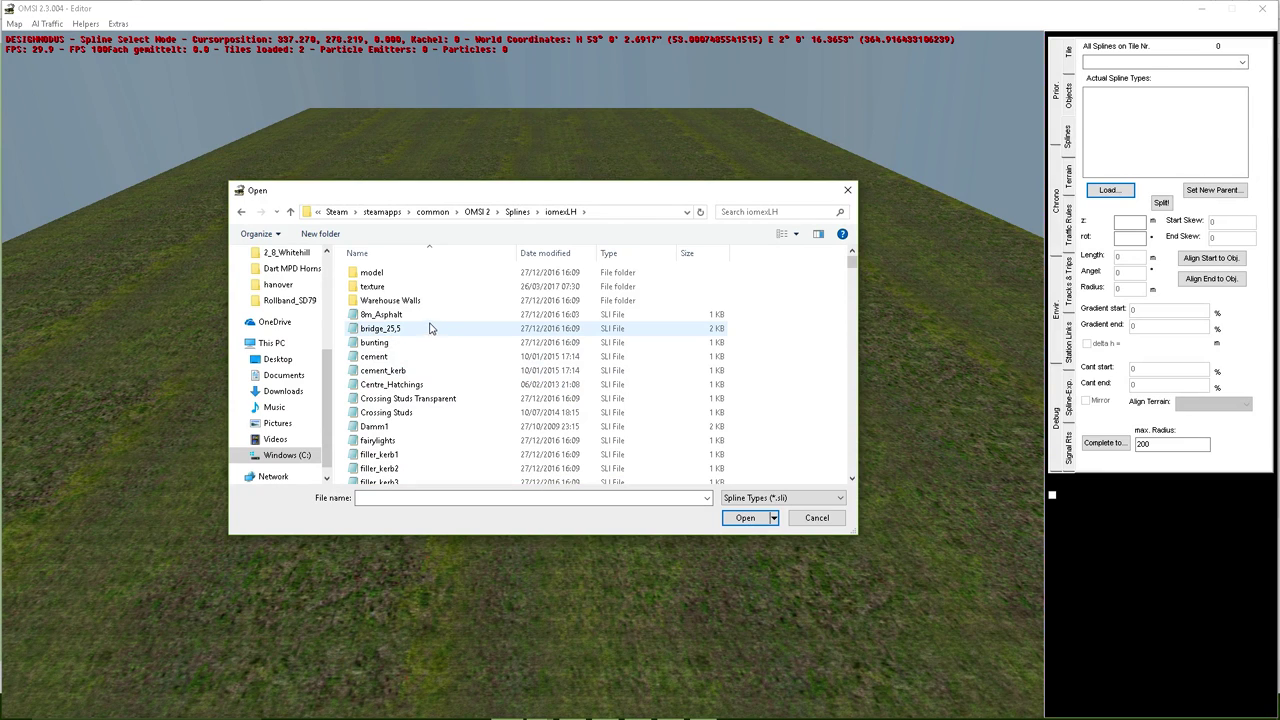
scroll(425, 316, "down", 10)
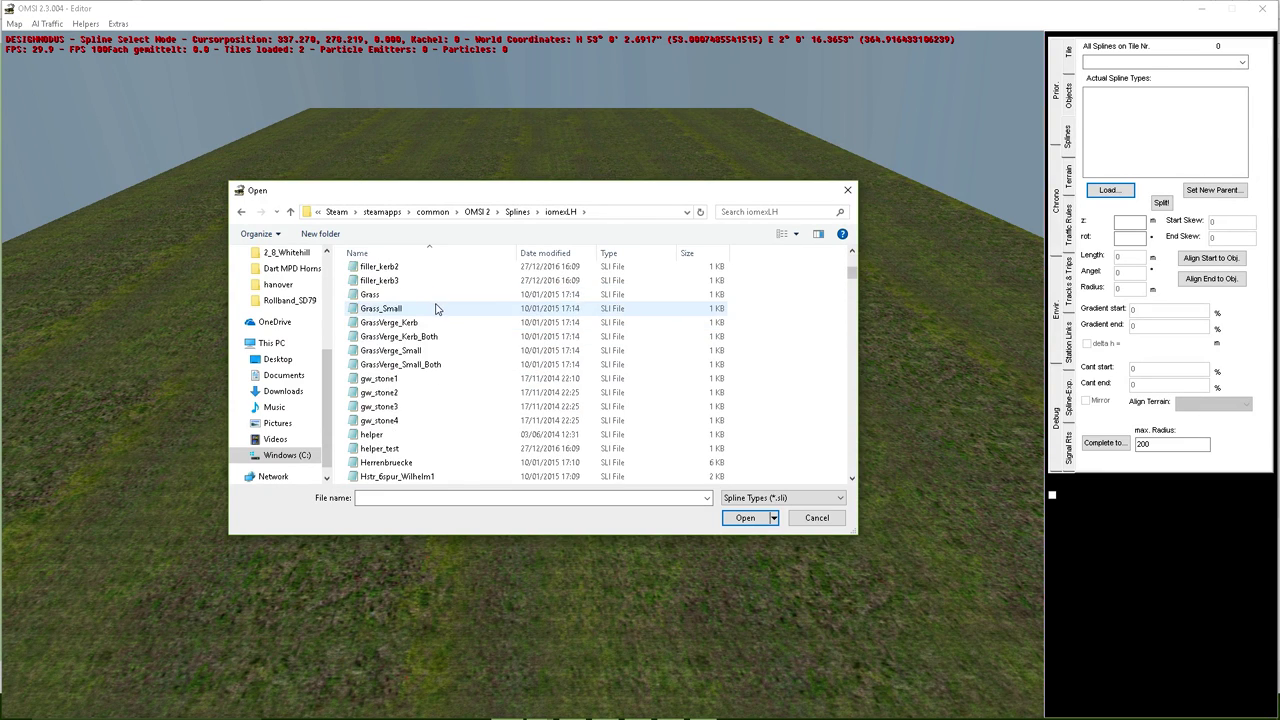
scroll(432, 310, "down", 10)
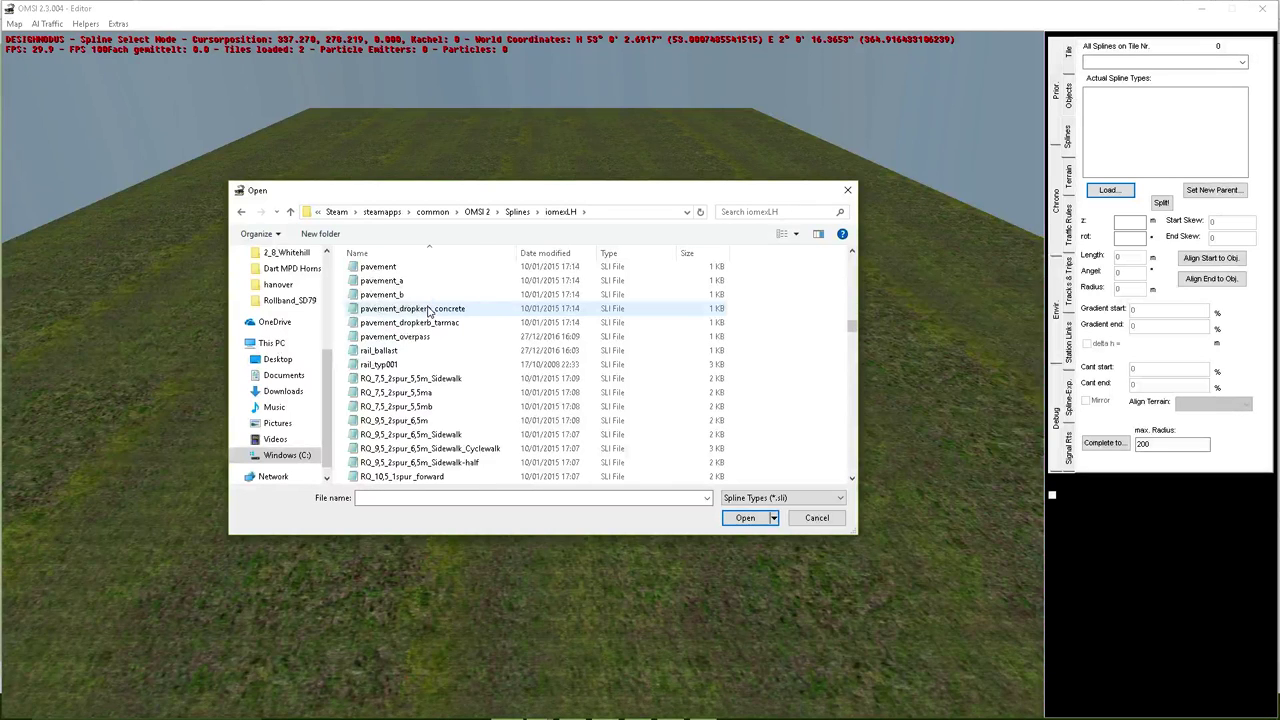
scroll(432, 310, "down", 10)
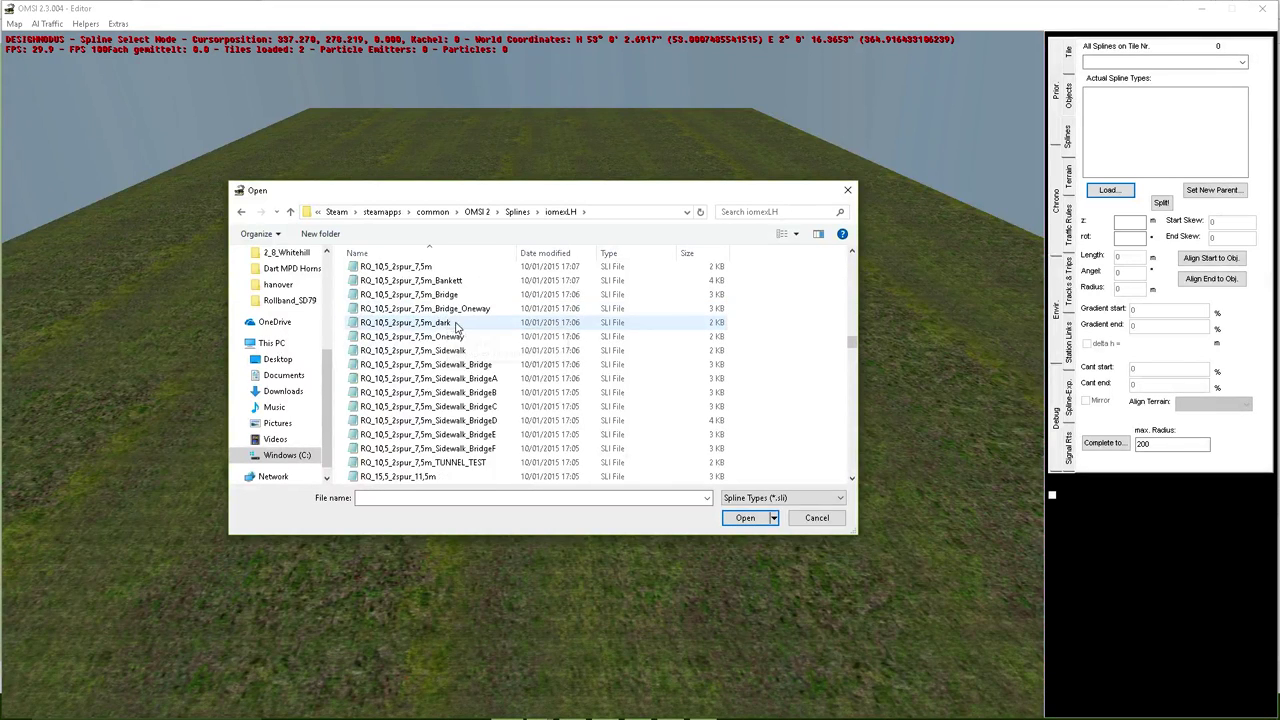
scroll(456, 327, "down", 5)
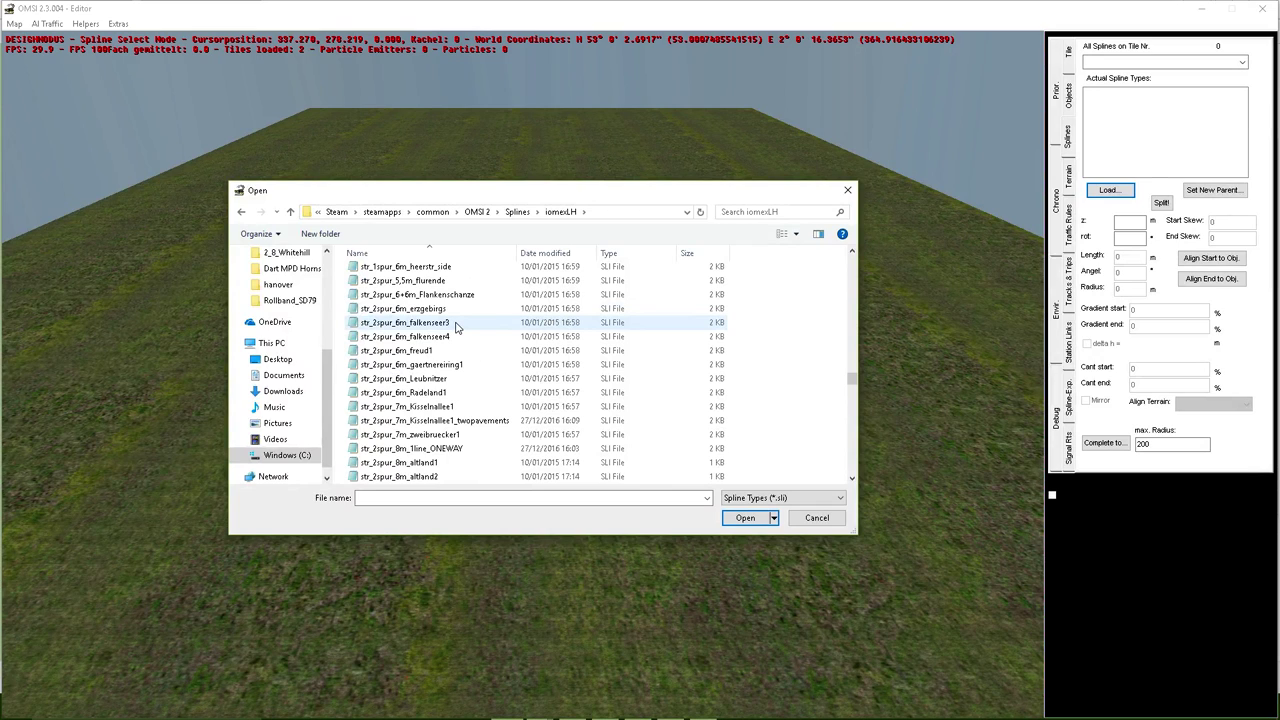
scroll(456, 327, "down", 5)
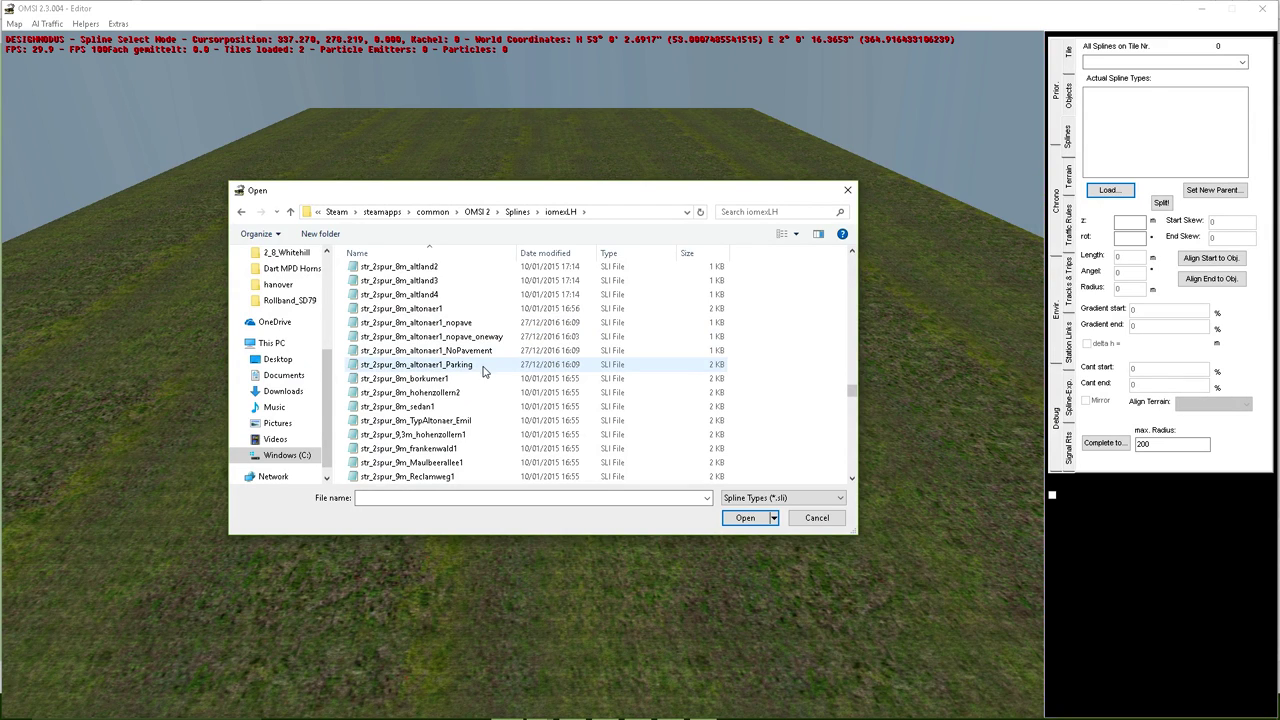
double_click(473, 312)
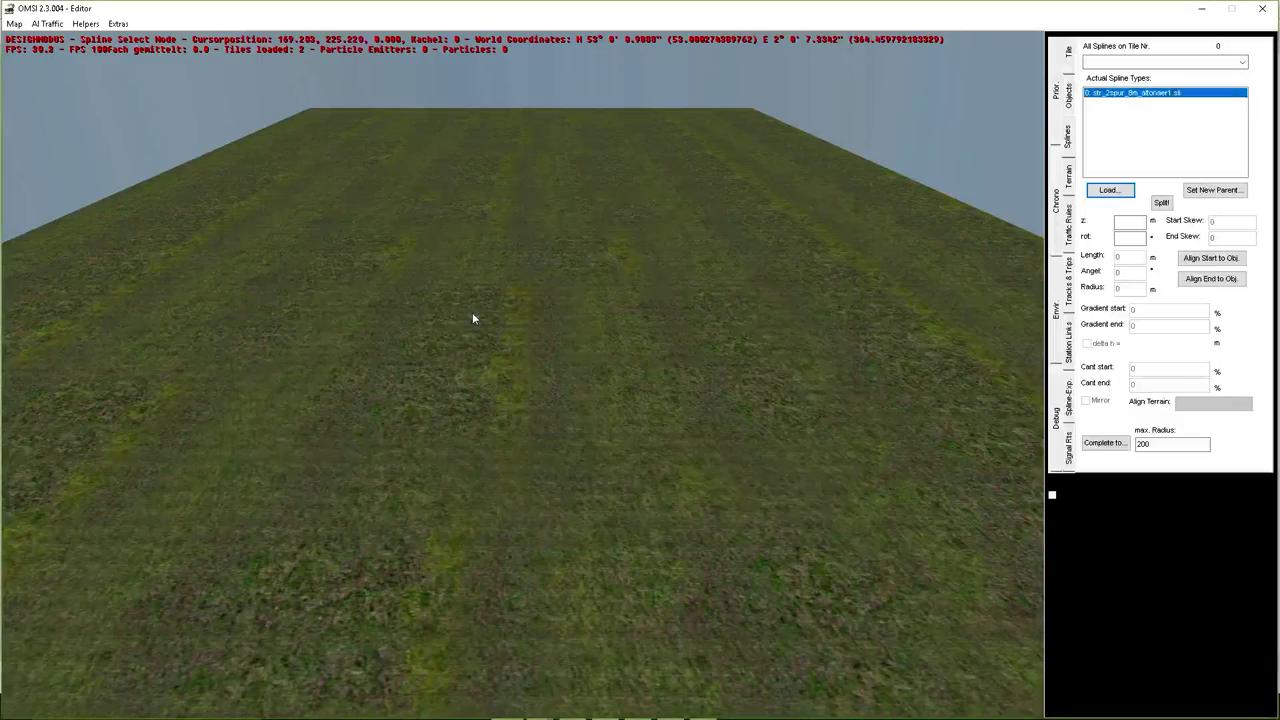
Place a straight 10 m segment of the loaded road spline on the grass tile and deselect it.
left_click_drag(487, 440, 488, 378)
scroll(484, 359, "up", 10)
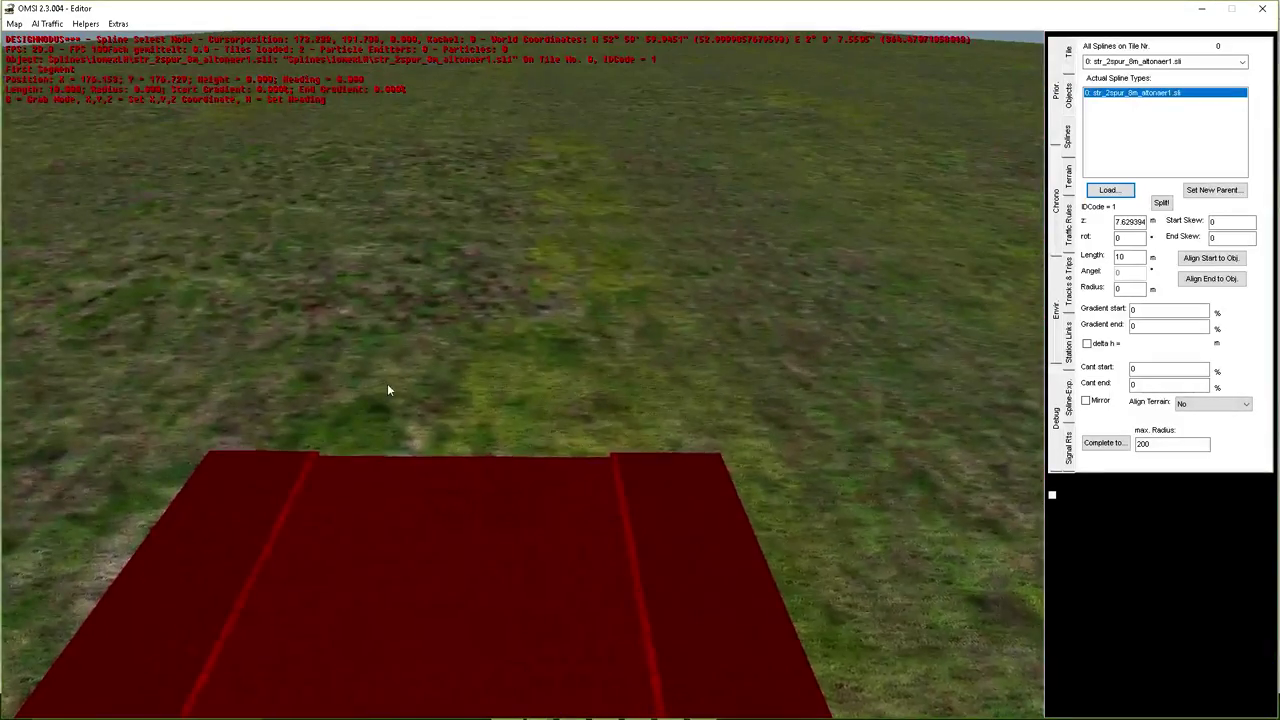
left_click(389, 390)
scroll(426, 400, "down", 2)
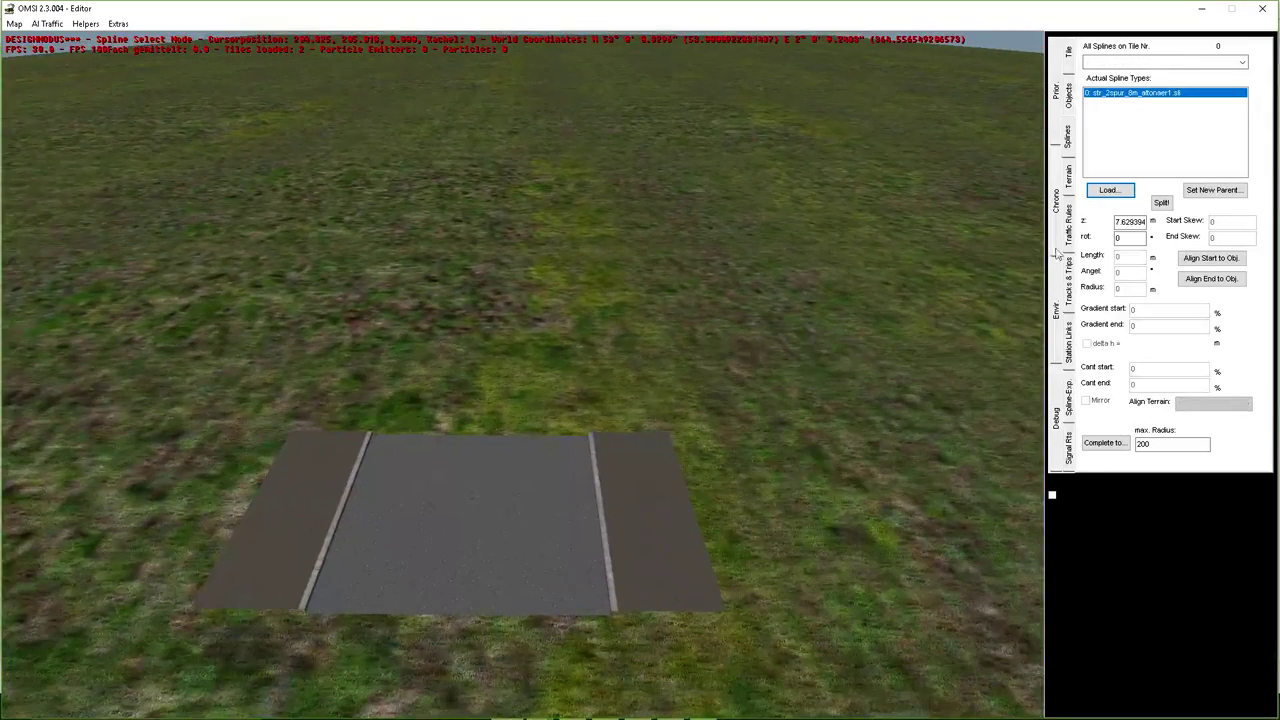
Turn on the display of spline paths for the placed road segment.
left_click(1075, 106)
left_click(1075, 152)
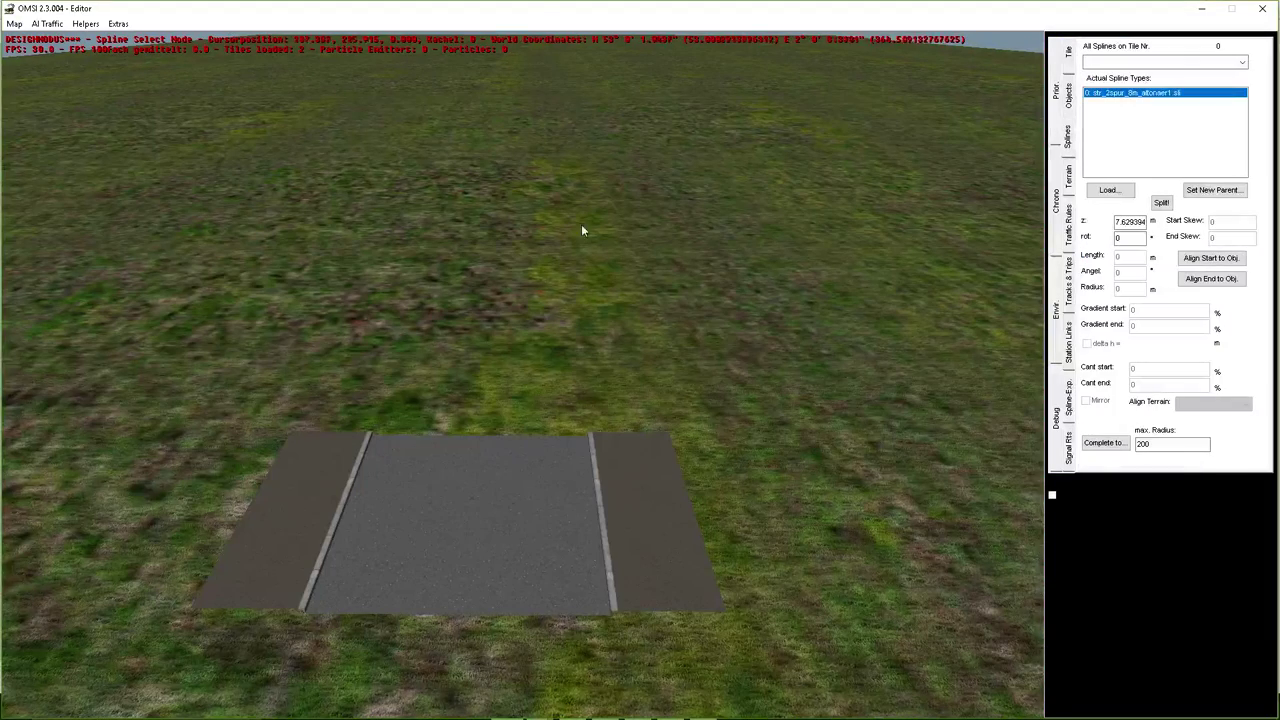
scroll(617, 214, "up", 2)
left_click(85, 23)
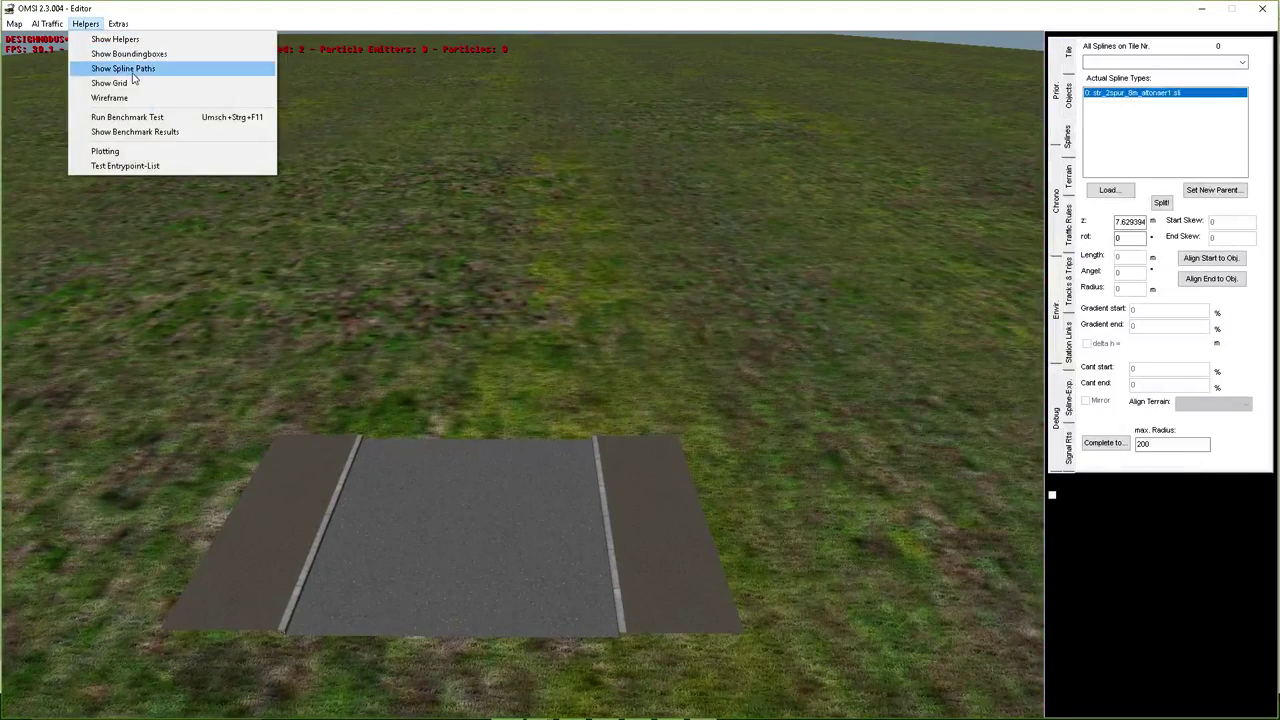
left_click(152, 69)
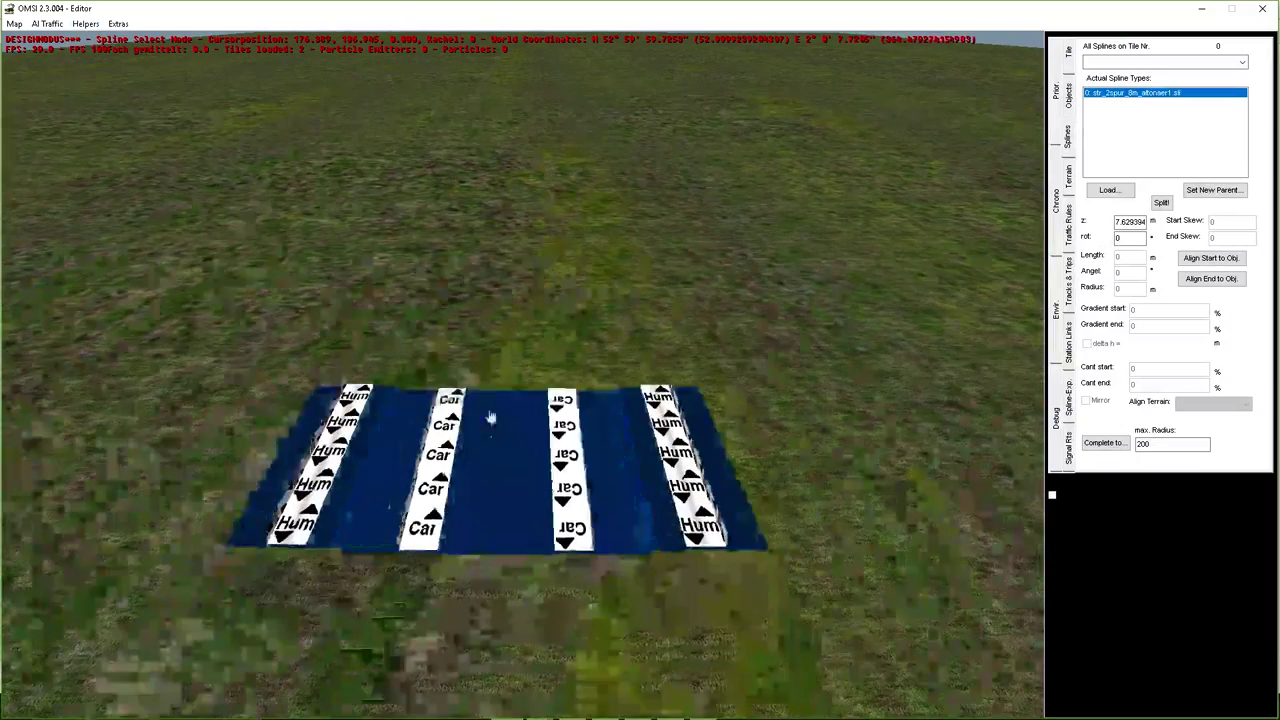
scroll(514, 274, "up", 3)
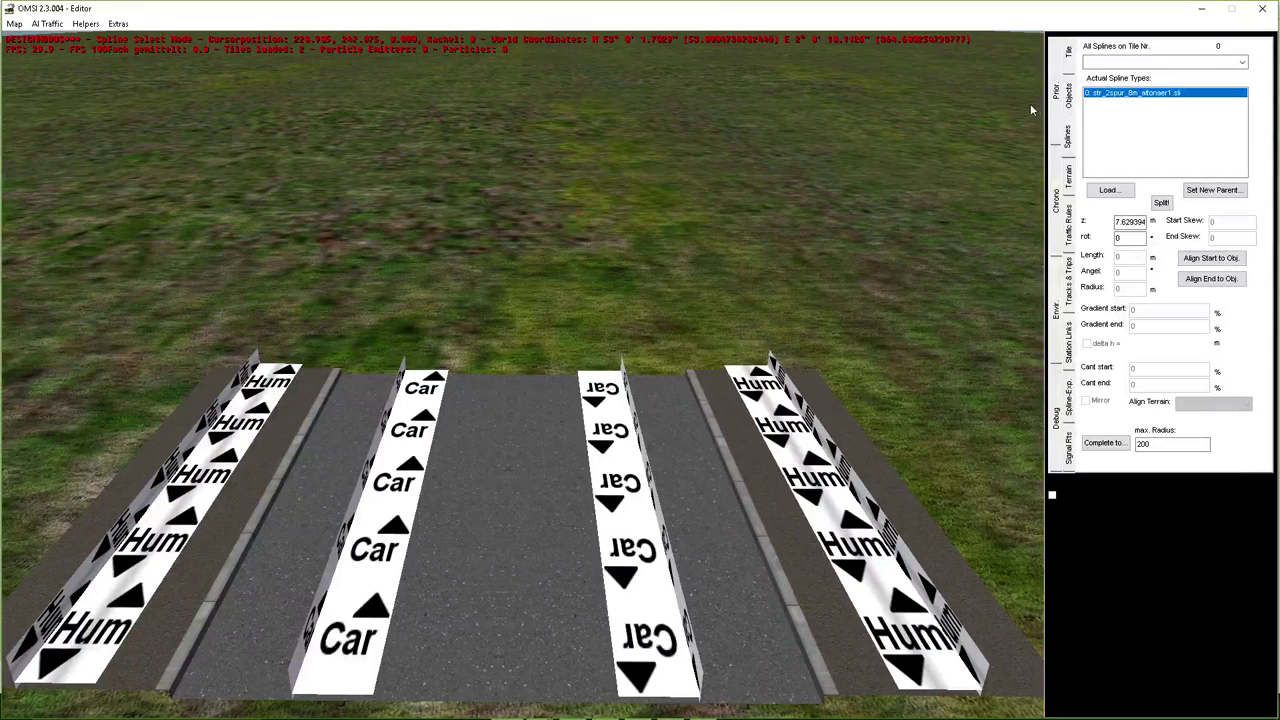
Start loading another spline type and browse the Addon_British-Style_Road_Markings folder inside Road-hog123 for a centre line.
left_click(1070, 104)
left_click(1071, 127)
left_click(1106, 190)
scroll(495, 285, "down", 8)
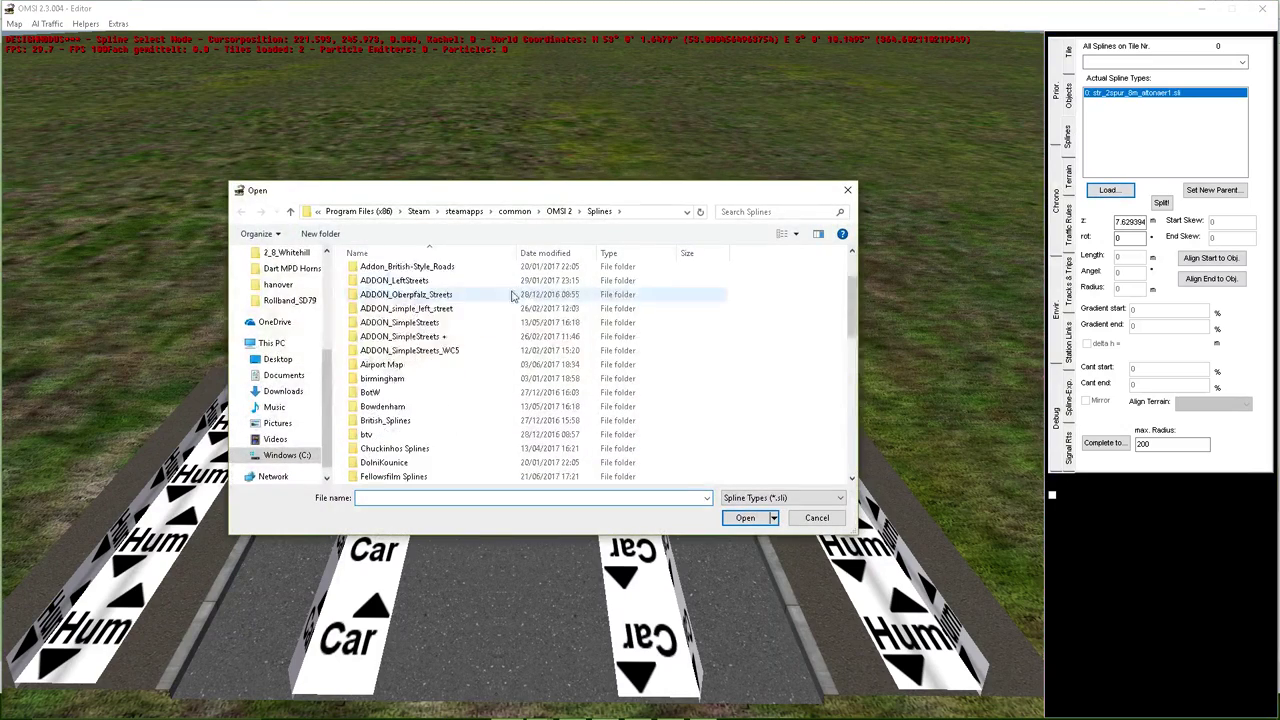
scroll(481, 267, "down", 5)
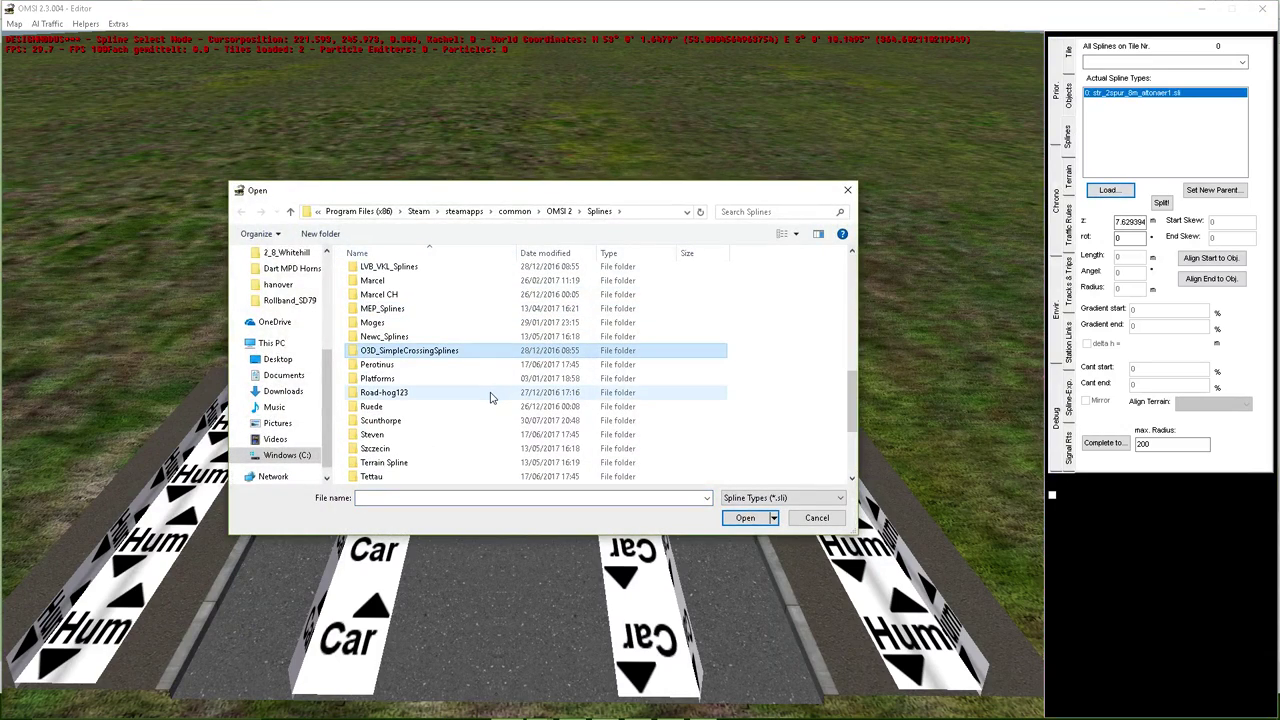
double_click(407, 393)
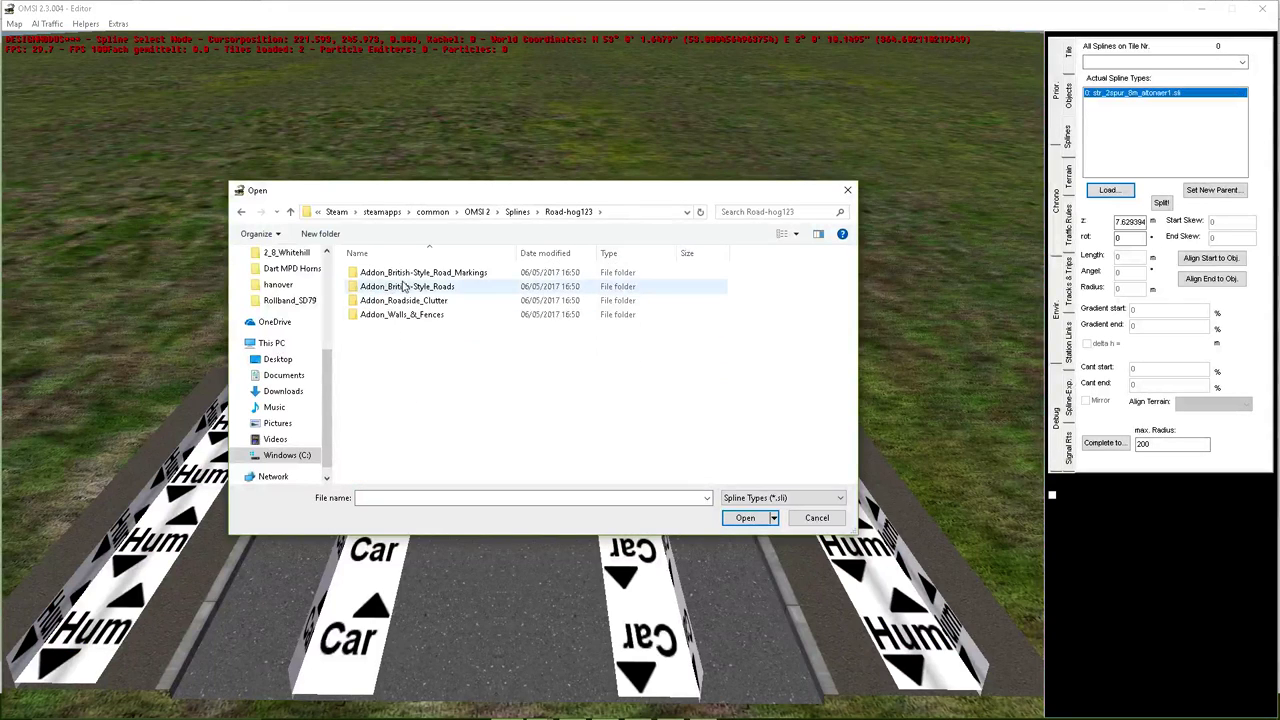
double_click(418, 274)
scroll(443, 290, "down", 5)
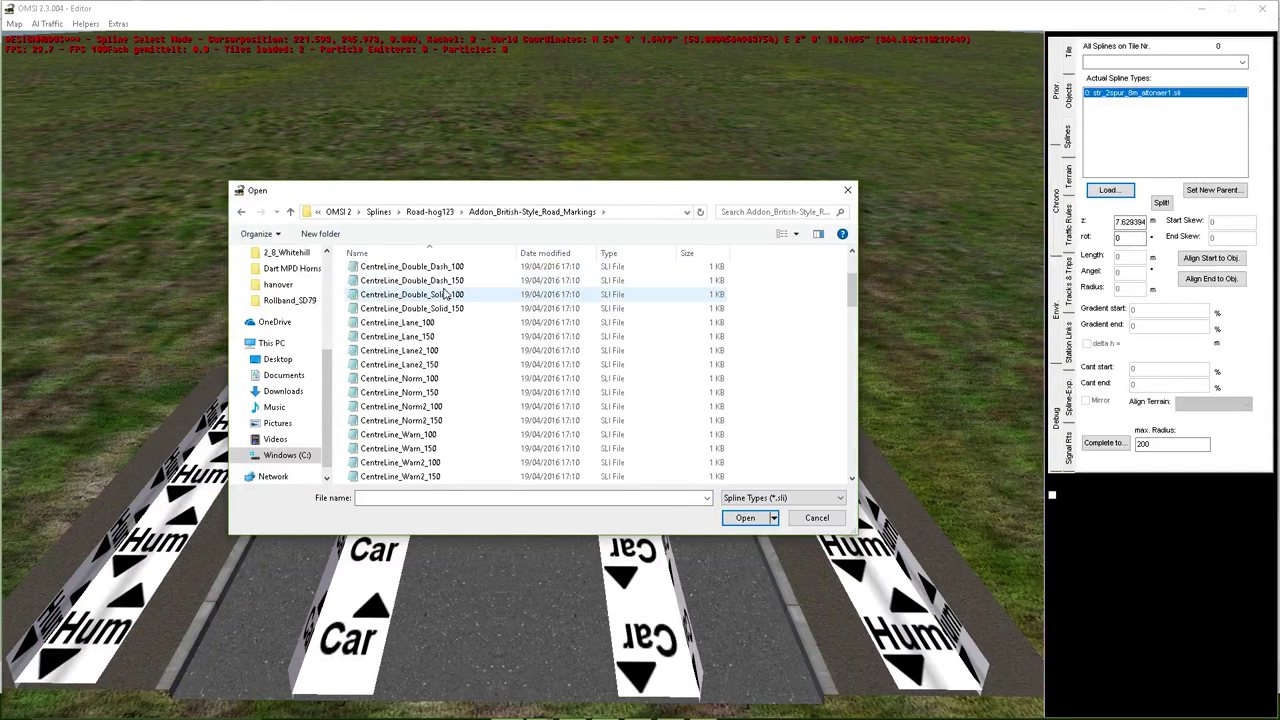